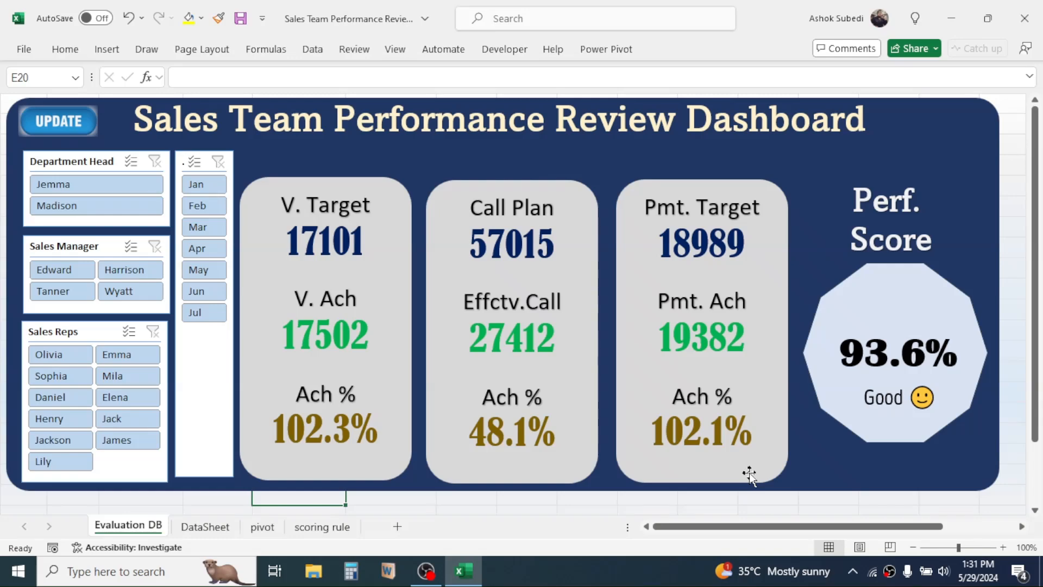
# Step: Look over the Evaluation DB dashboard and its source records in the DataSheet, from January through the last July rows
pyautogui.click(206, 526)
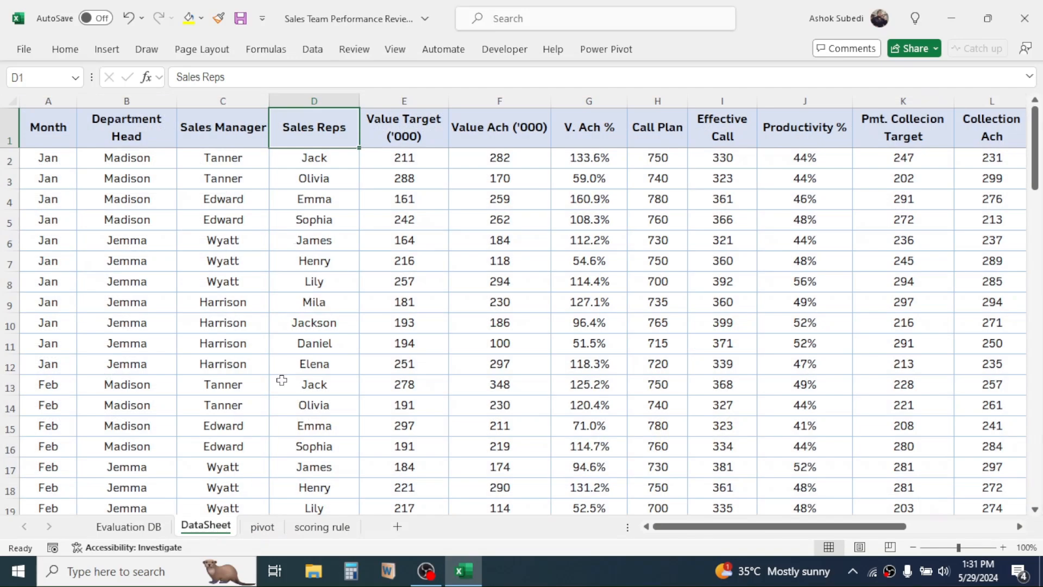
pyautogui.click(156, 528)
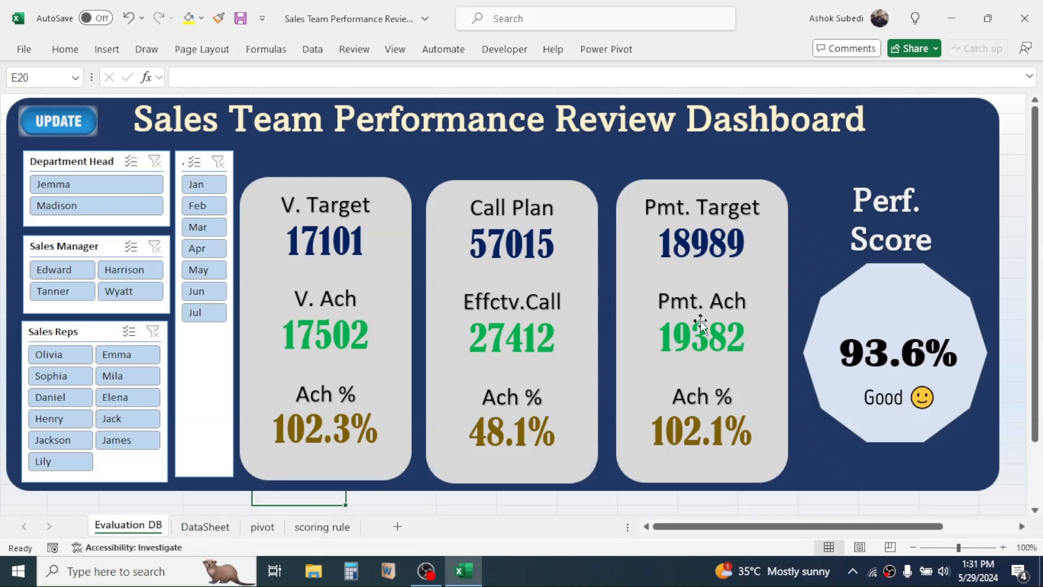
pyautogui.hotkey('ctrl', 'pagedown')
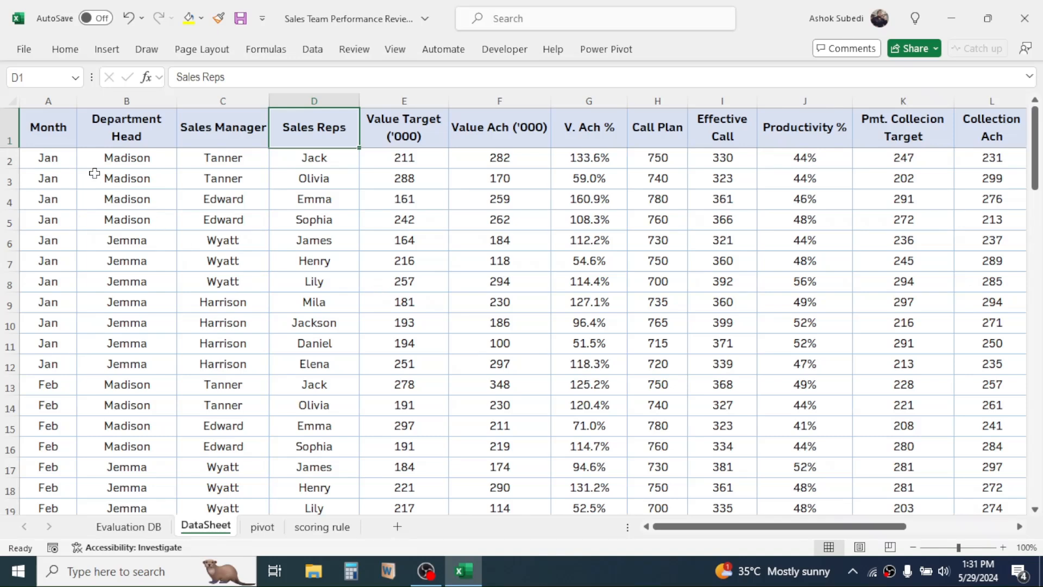
pyautogui.hotkey('ctrl', 'Home')
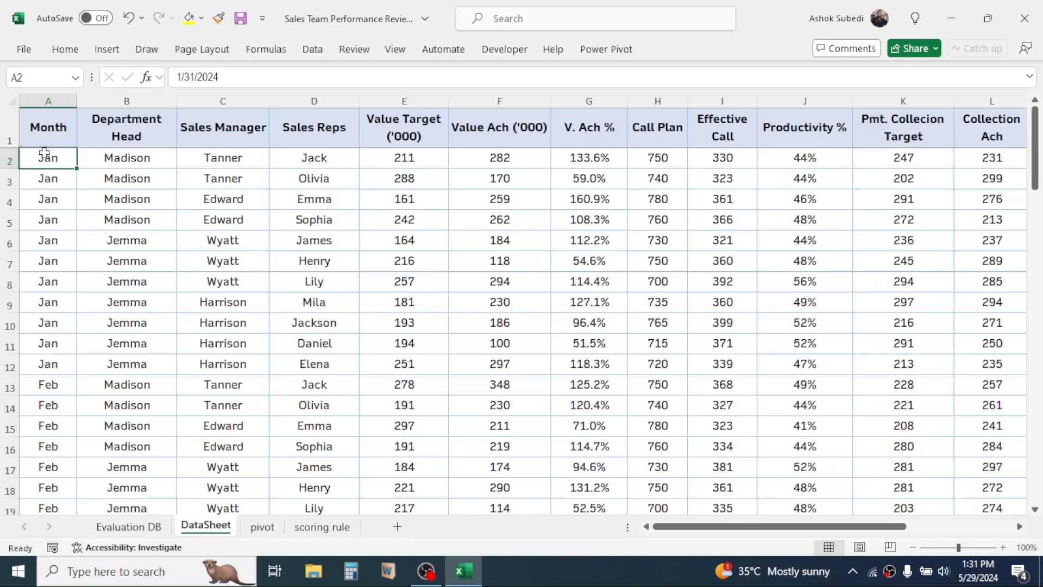
pyautogui.moveTo(1038, 148); pyautogui.dragTo(1040, 481)
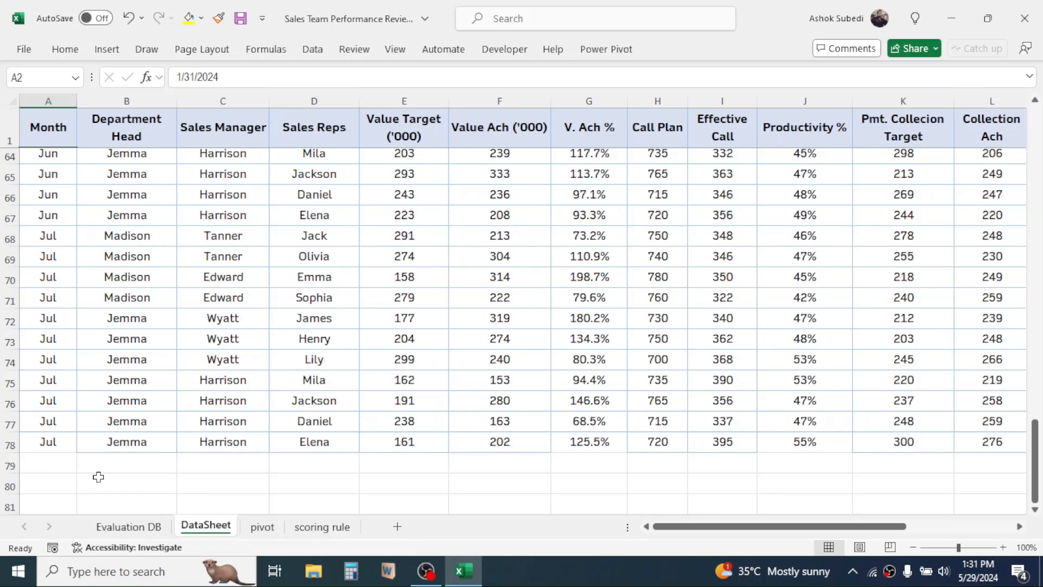
# Step: Examine the Month, Department Head, Sales Manager and Sales Reps columns of the DataSheet
pyautogui.click(57, 99)
pyautogui.moveTo(126, 100); pyautogui.dragTo(307, 100)
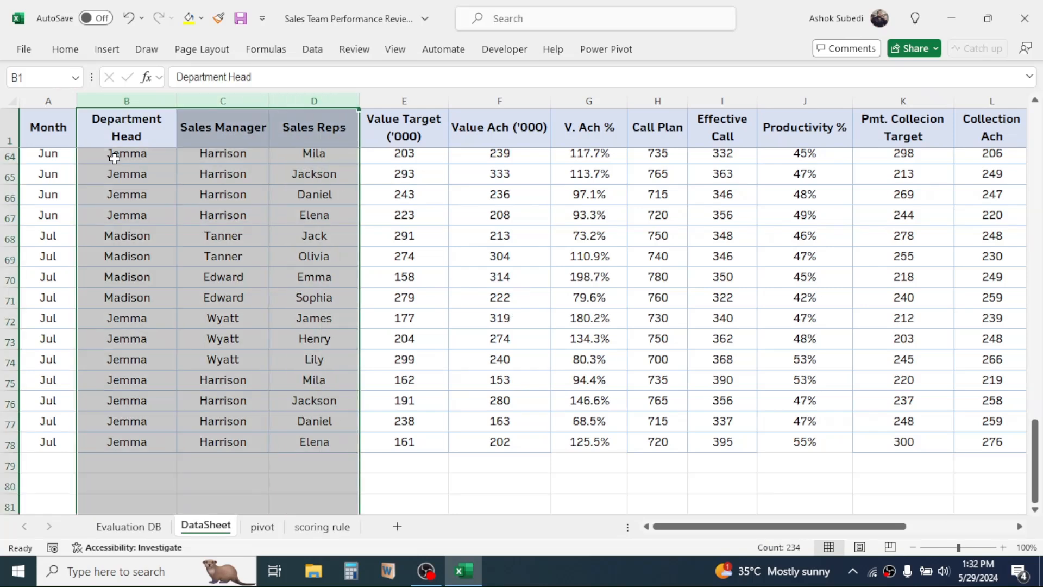
pyautogui.click(115, 126)
pyautogui.click(168, 254)
pyautogui.click(224, 143)
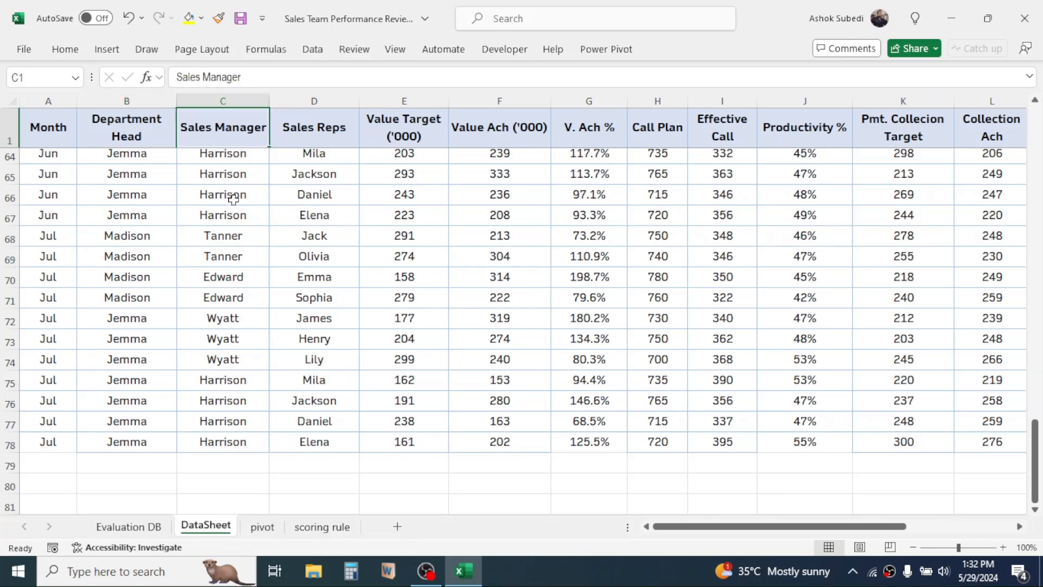
pyautogui.click(231, 196)
pyautogui.click(319, 127)
pyautogui.click(314, 238)
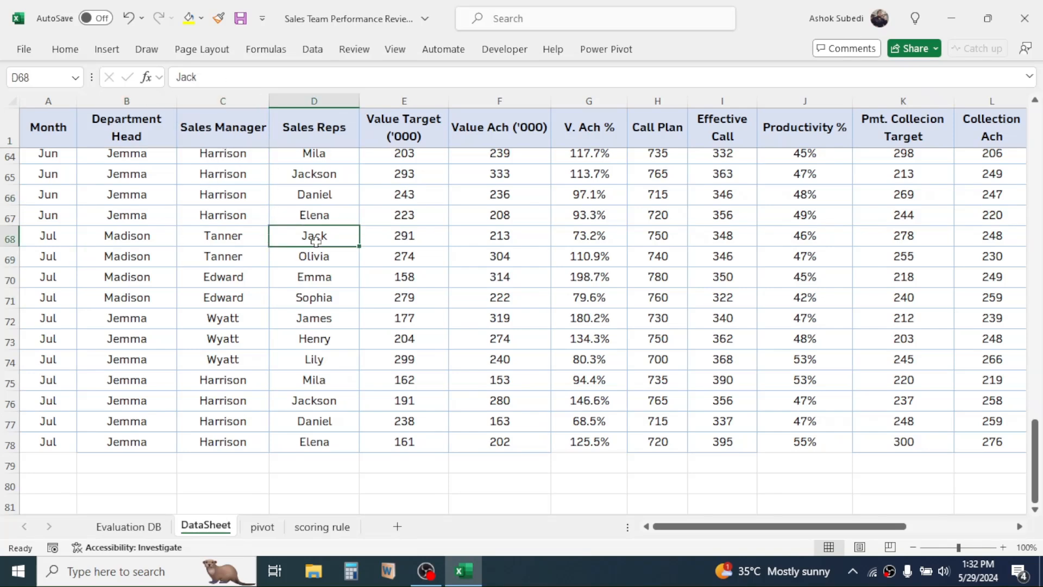
# Step: Examine the sales value columns E to G and the call columns H to J from the first records of the DataSheet
pyautogui.hotkey('ctrl', 'Home')
pyautogui.moveTo(414, 100); pyautogui.dragTo(561, 98)
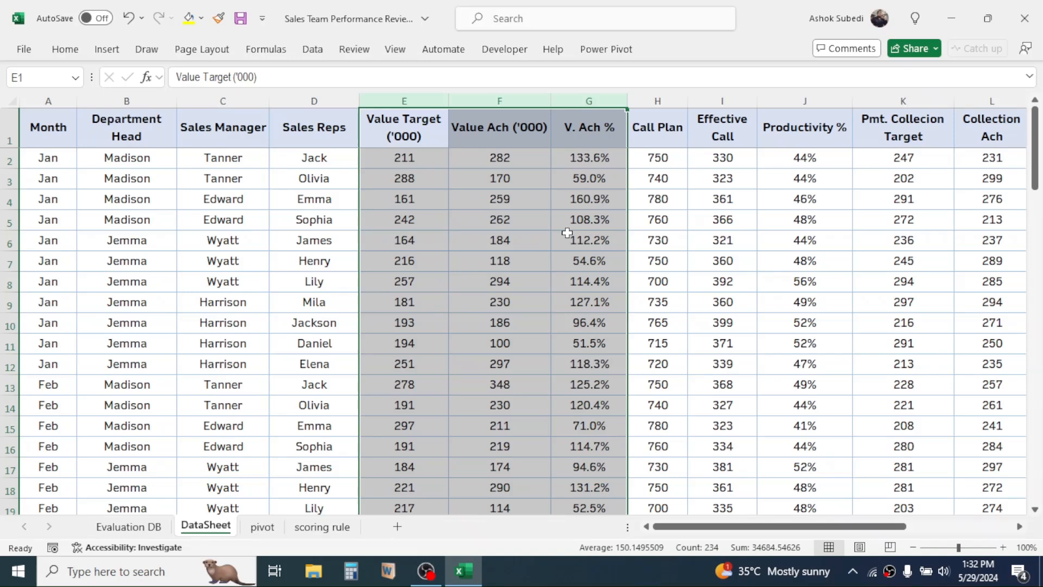
pyautogui.click(605, 138)
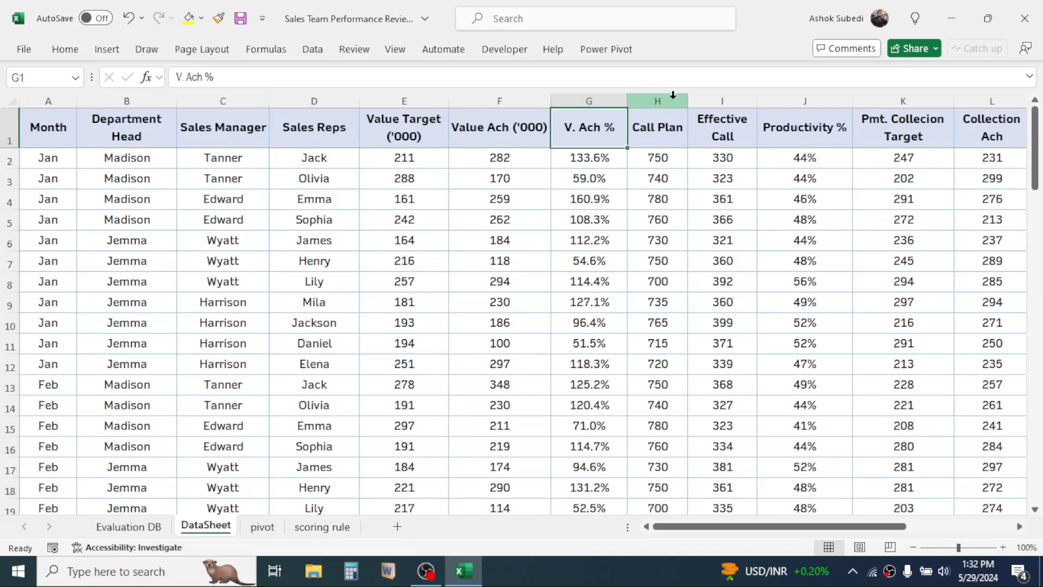
pyautogui.moveTo(672, 99); pyautogui.dragTo(795, 118)
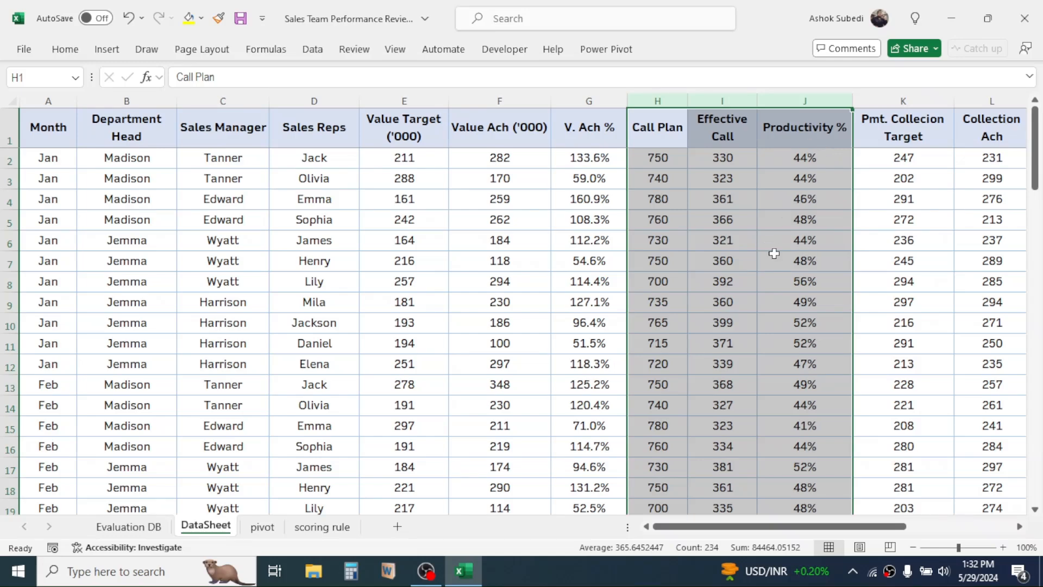
# Step: Examine the payment collection columns K to M and the formula in the Performance Score column of the DataSheet
pyautogui.hscroll(4, 774, 253)
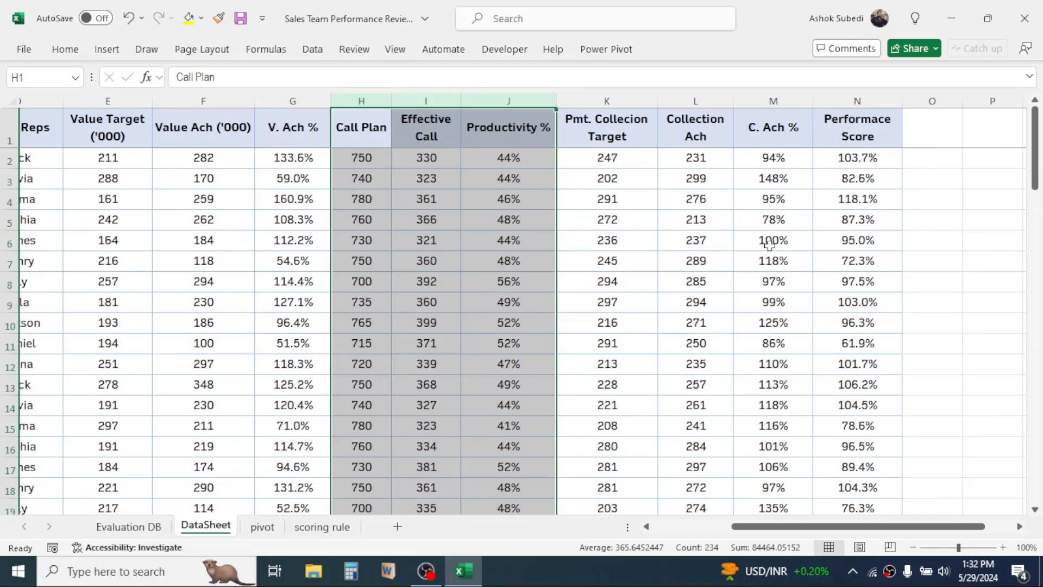
pyautogui.moveTo(608, 100); pyautogui.dragTo(774, 235)
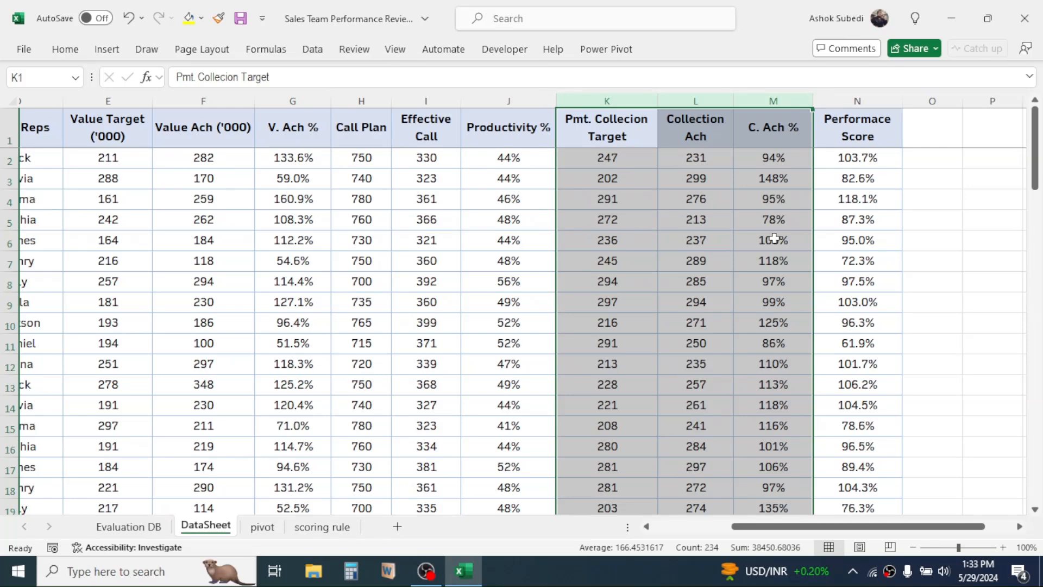
pyautogui.click(791, 161)
pyautogui.click(793, 208)
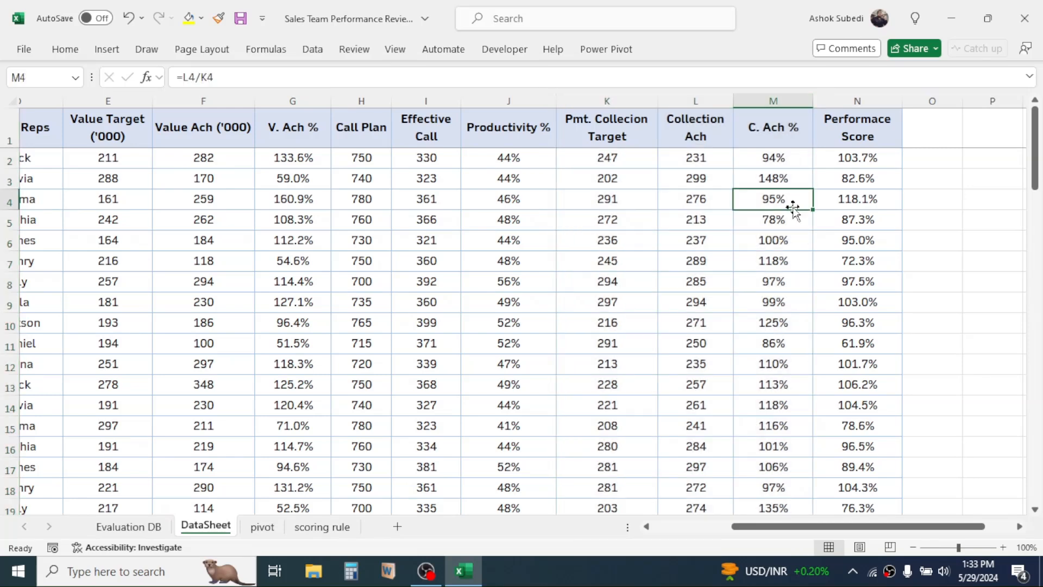
pyautogui.click(849, 98)
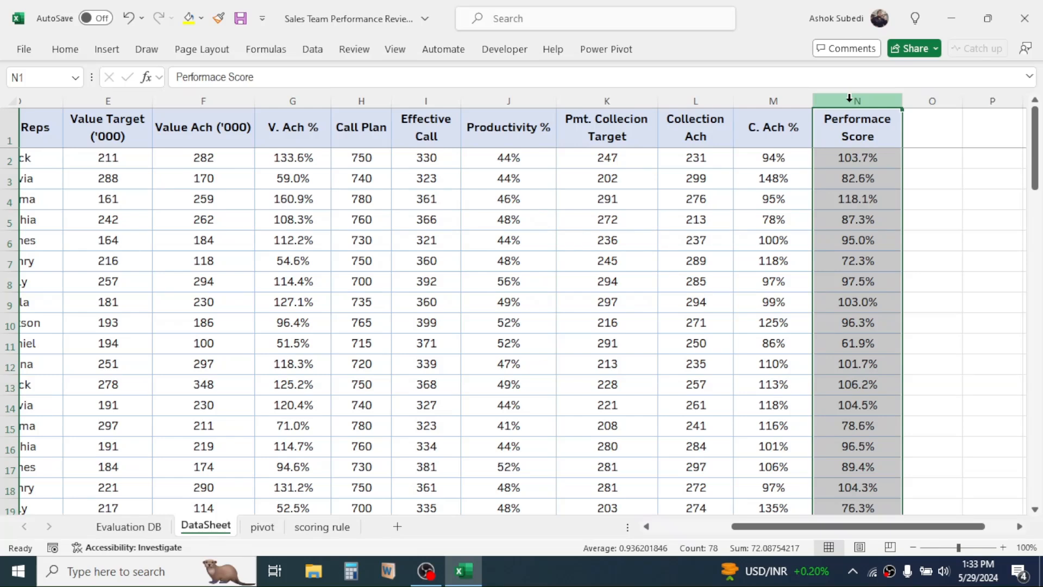
pyautogui.click(874, 242)
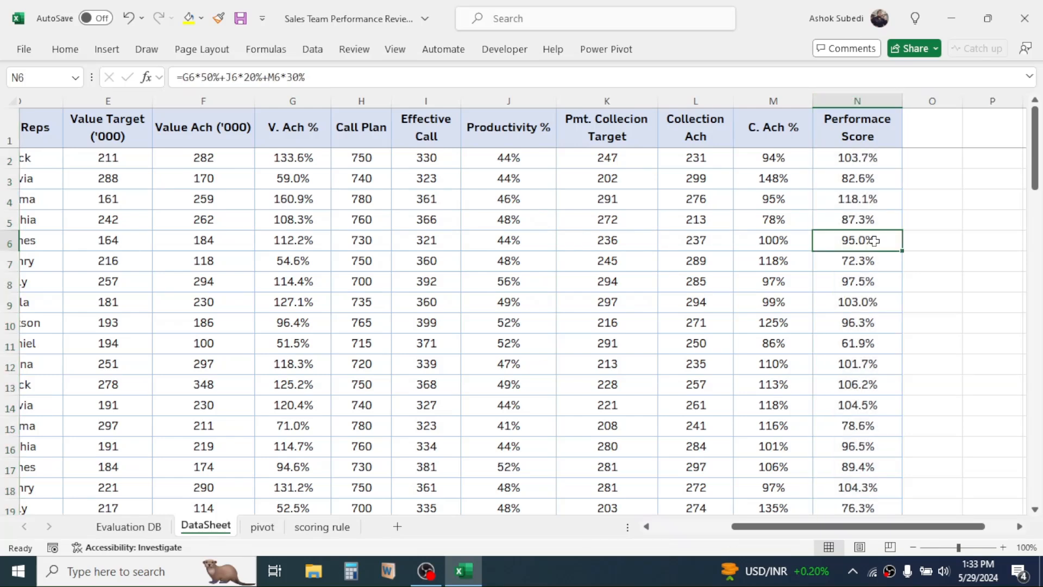
# Step: Review the performance indicator weights on the scoring rule sheet and compare them with the Performance Score formulas in the DataSheet
pyautogui.click(322, 527)
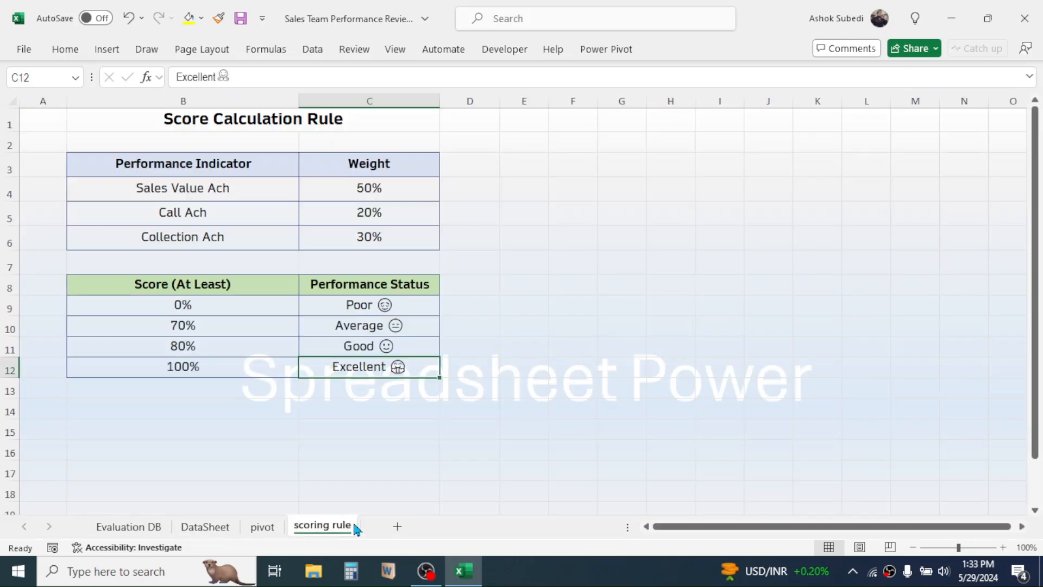
pyautogui.click(218, 190)
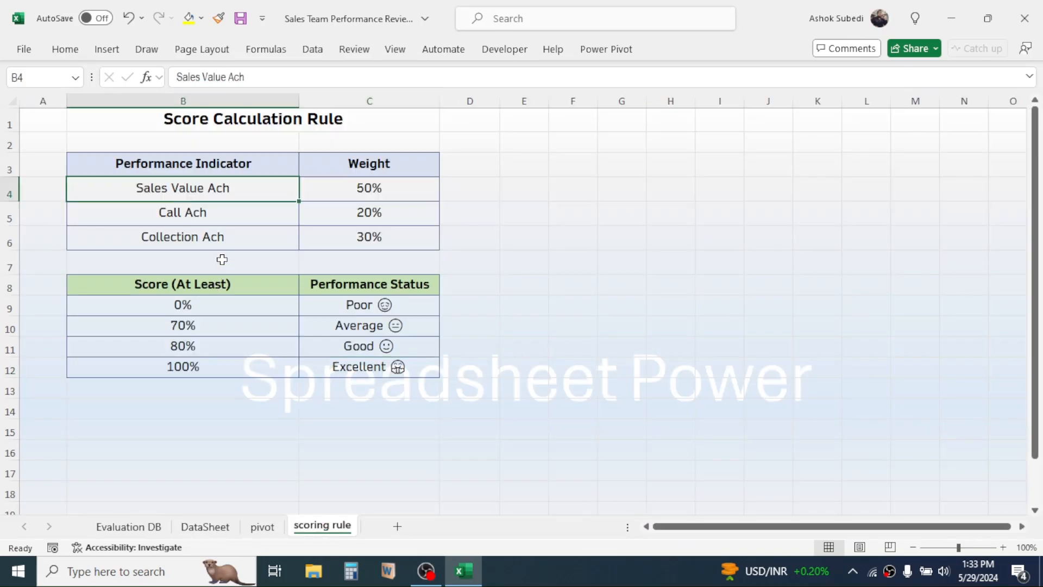
pyautogui.click(194, 214)
pyautogui.click(199, 240)
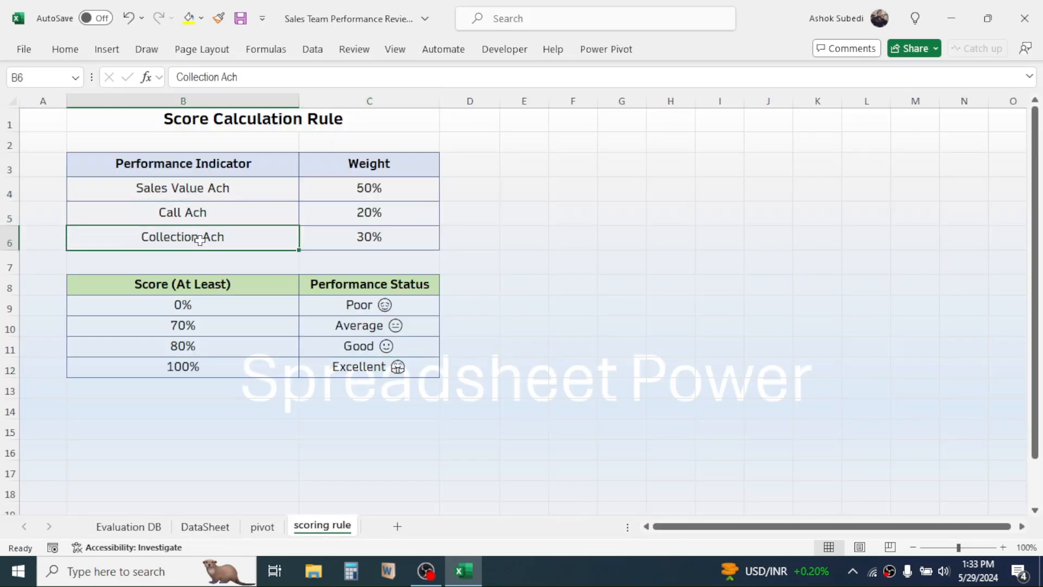
pyautogui.click(371, 189)
pyautogui.click(182, 189)
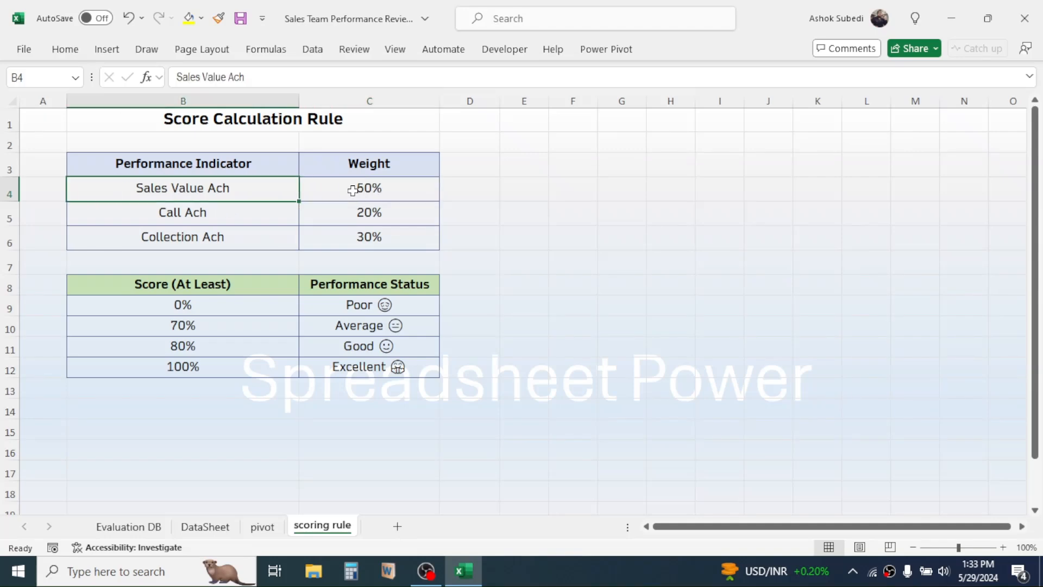
pyautogui.click(192, 213)
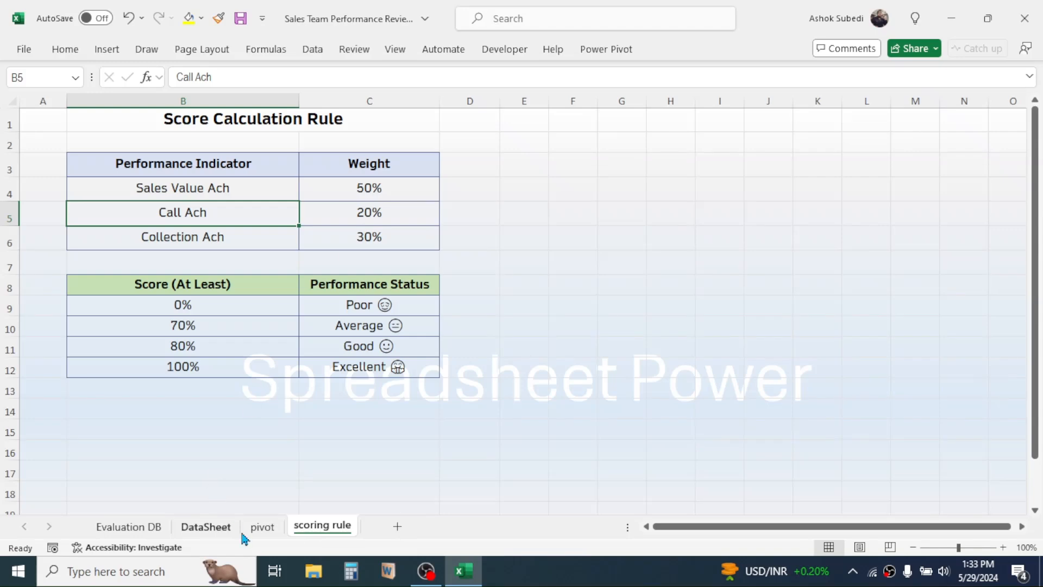
pyautogui.click(214, 530)
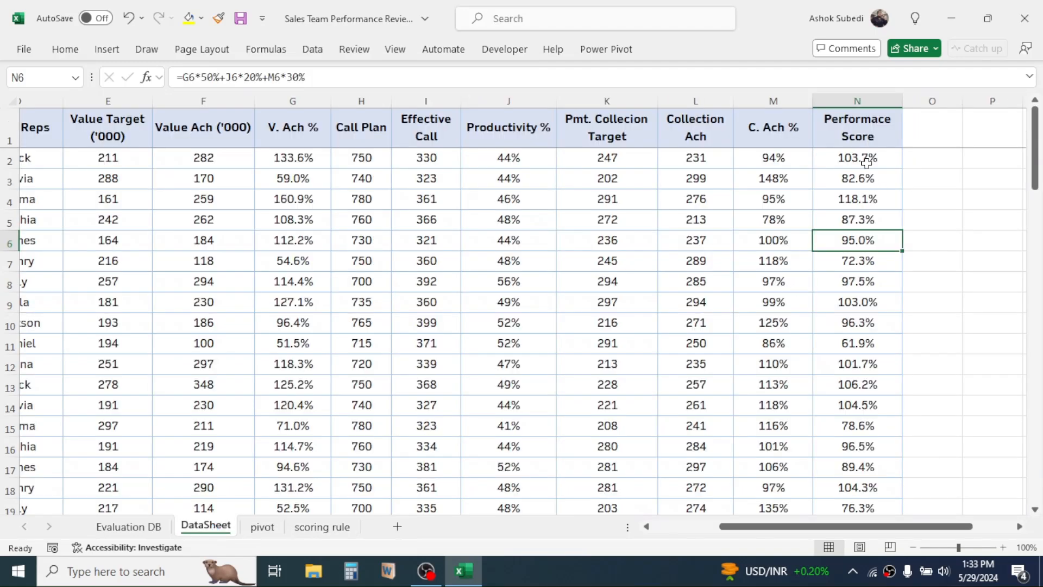
pyautogui.moveTo(865, 162); pyautogui.dragTo(858, 300)
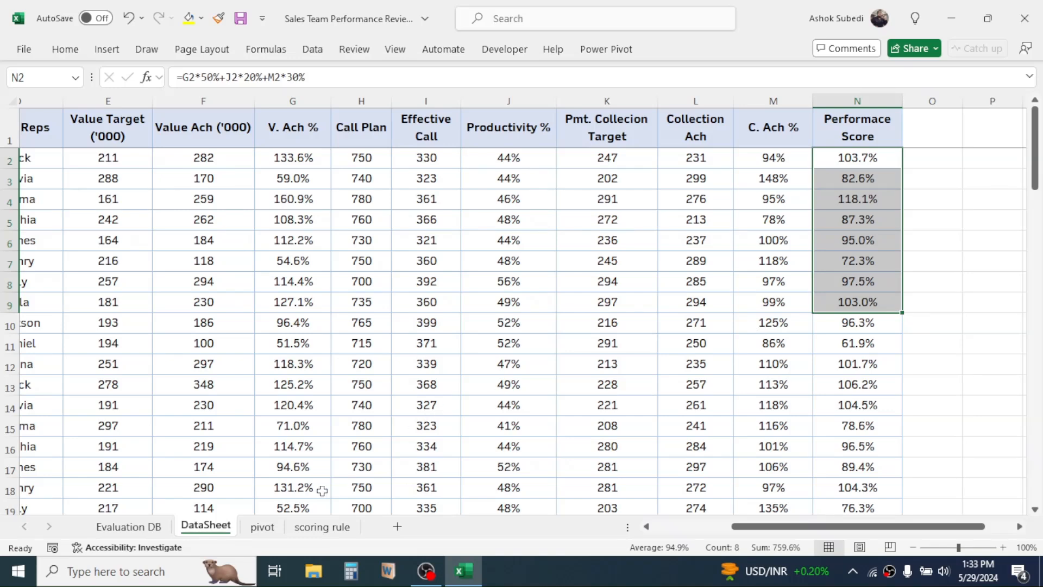
# Step: Review each minimum score and its matching performance status, from Poor to Excellent, on the scoring rule sheet
pyautogui.click(320, 526)
pyautogui.click(169, 433)
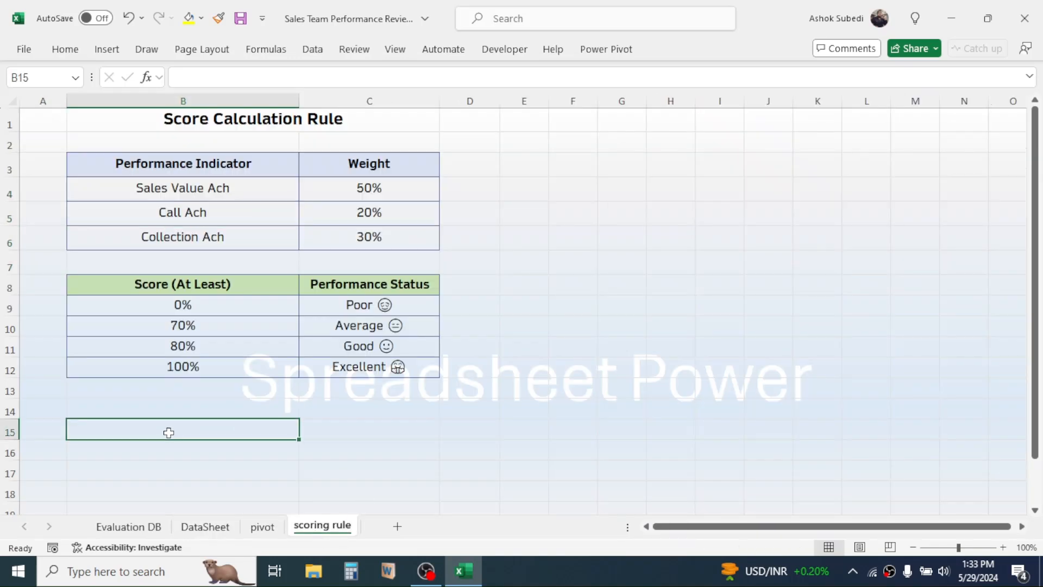
pyautogui.click(208, 308)
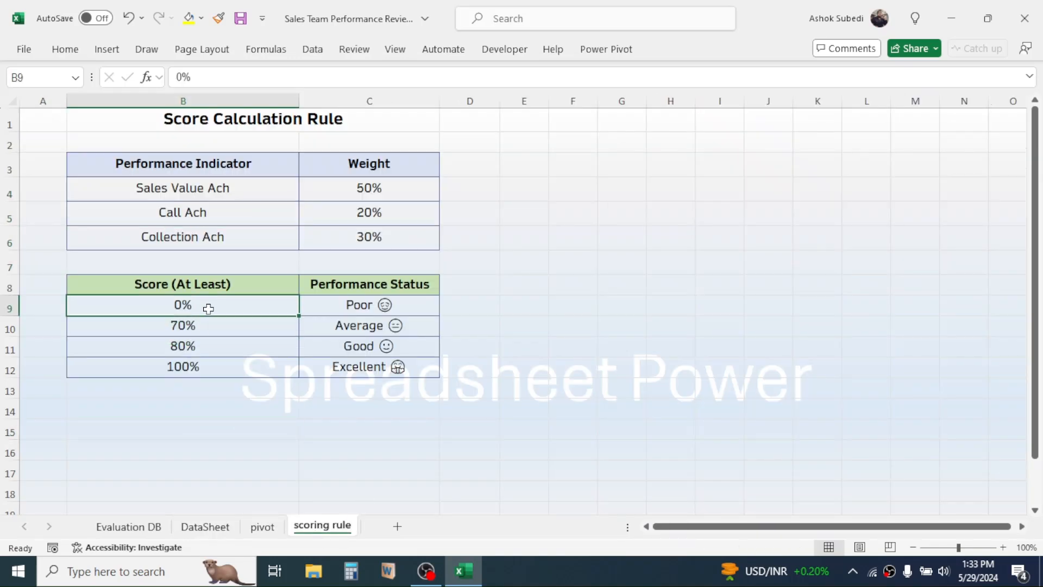
pyautogui.click(401, 301)
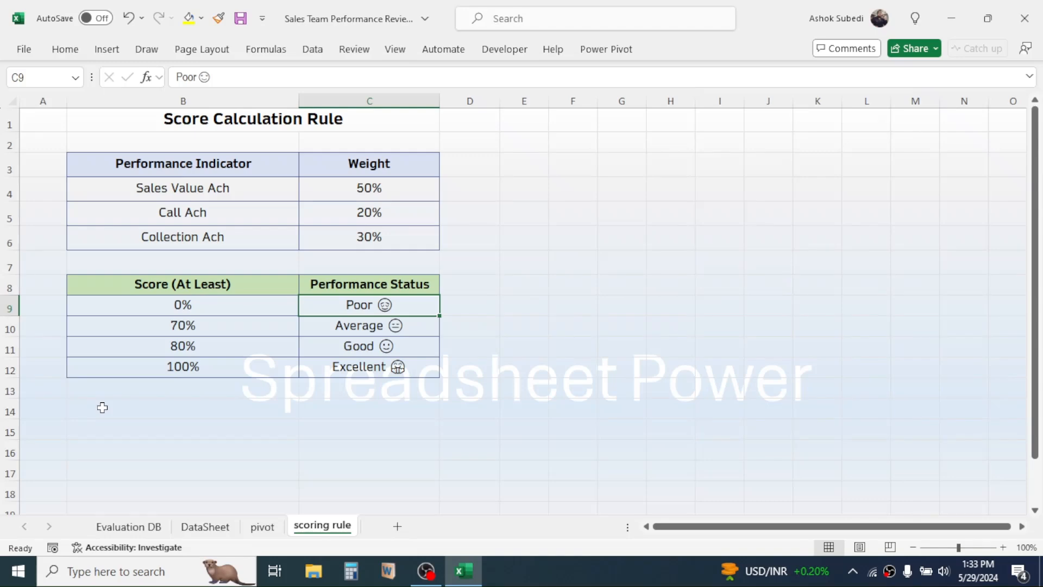
pyautogui.click(406, 423)
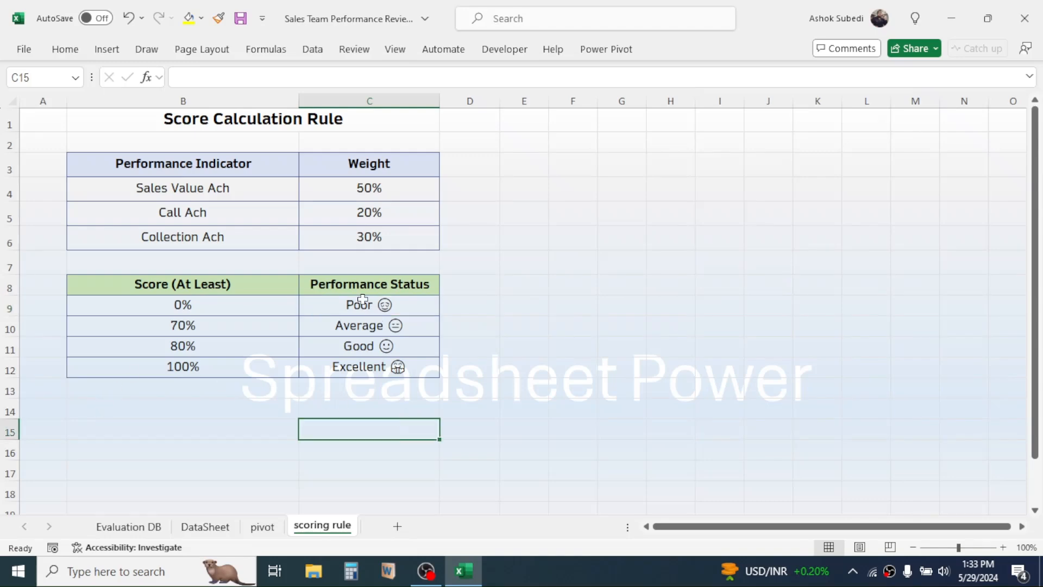
pyautogui.click(357, 303)
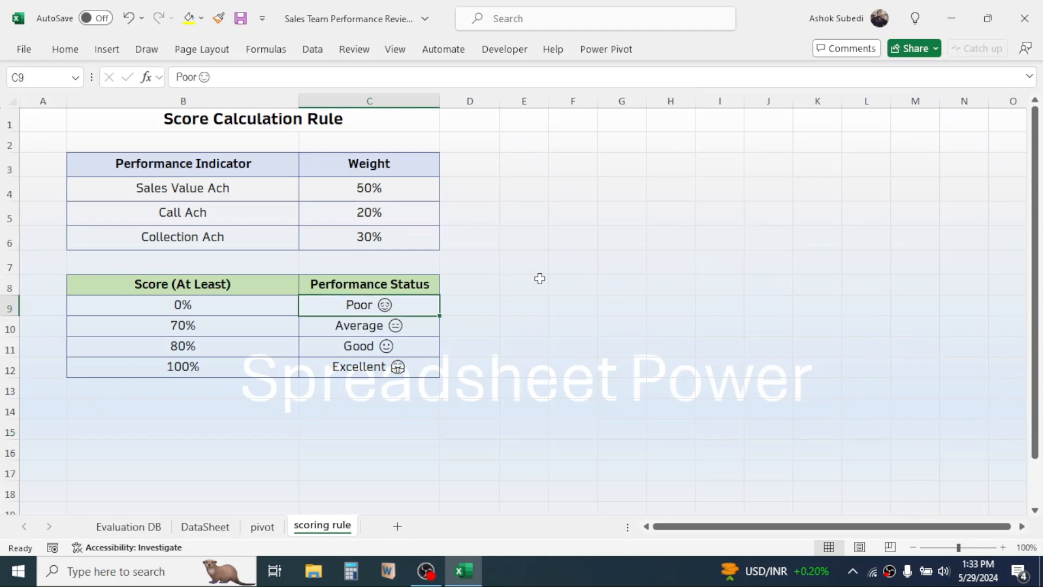
pyautogui.click(199, 329)
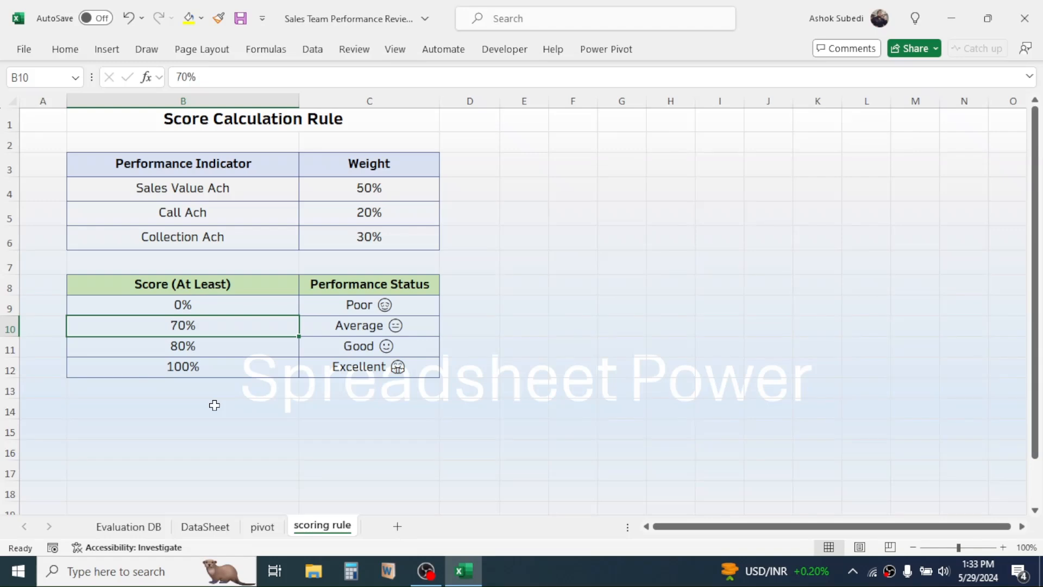
pyautogui.click(352, 330)
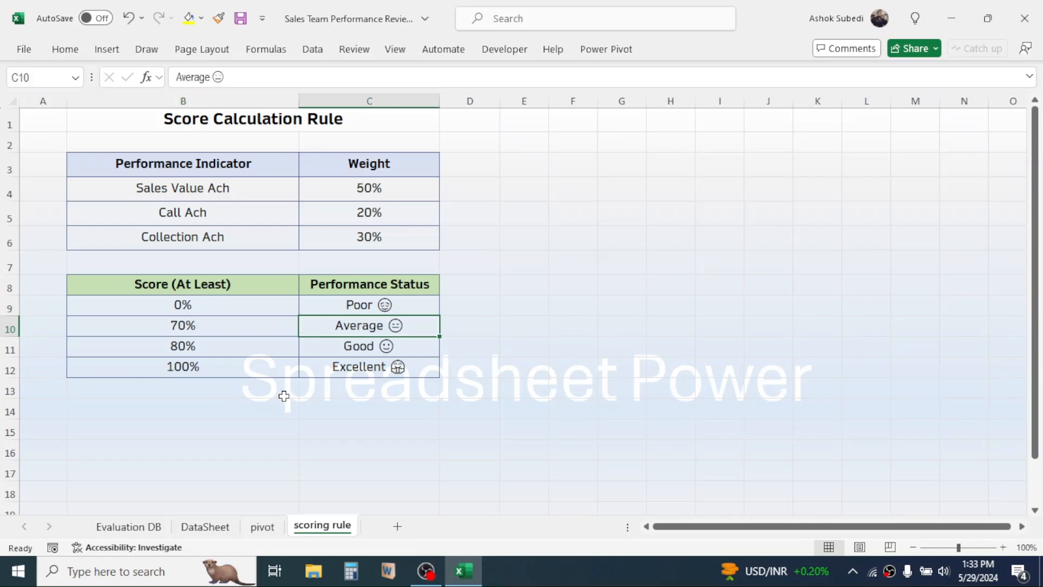
pyautogui.click(199, 352)
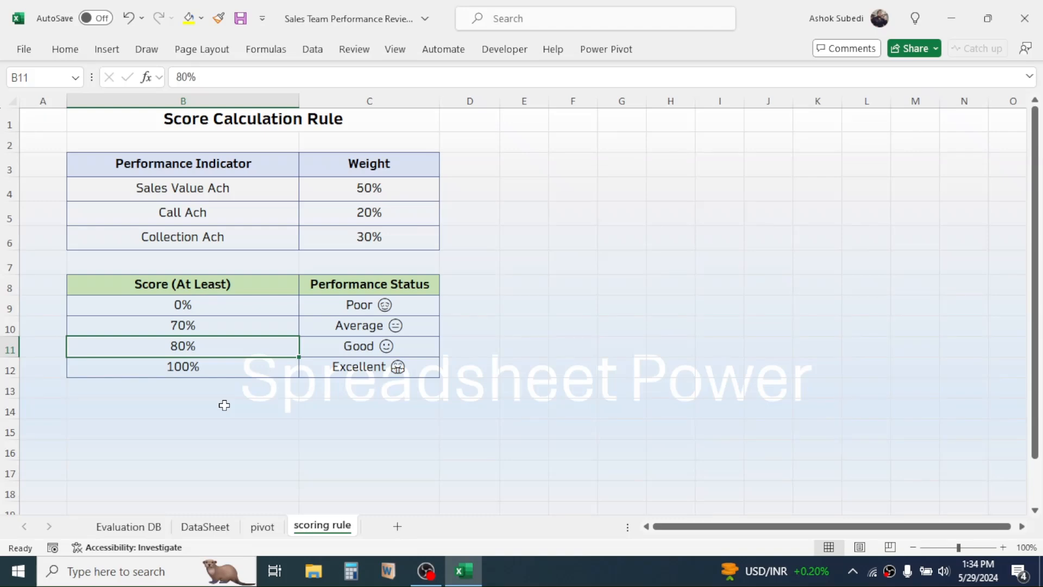
pyautogui.click(382, 347)
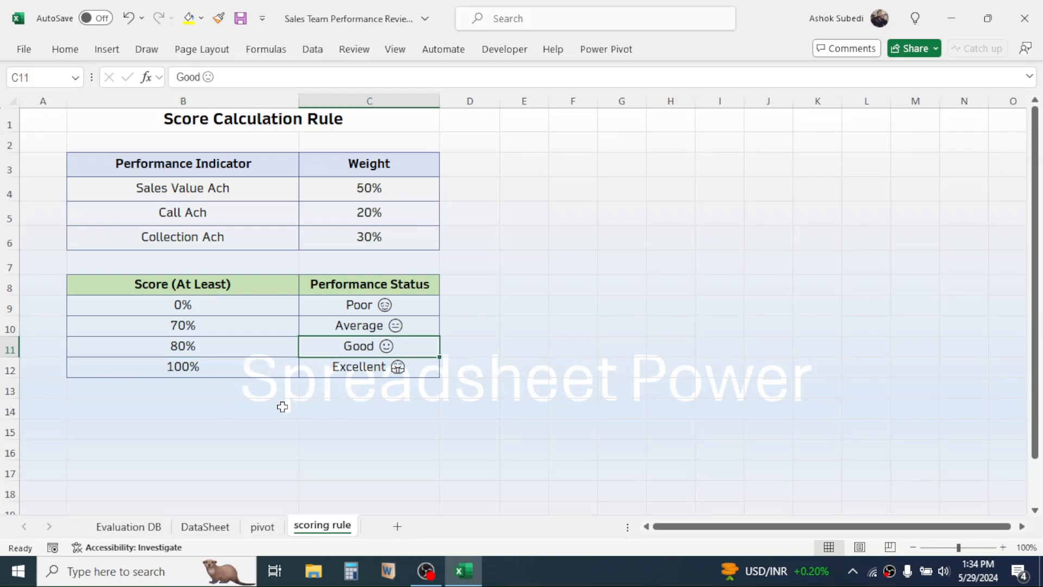
pyautogui.click(200, 367)
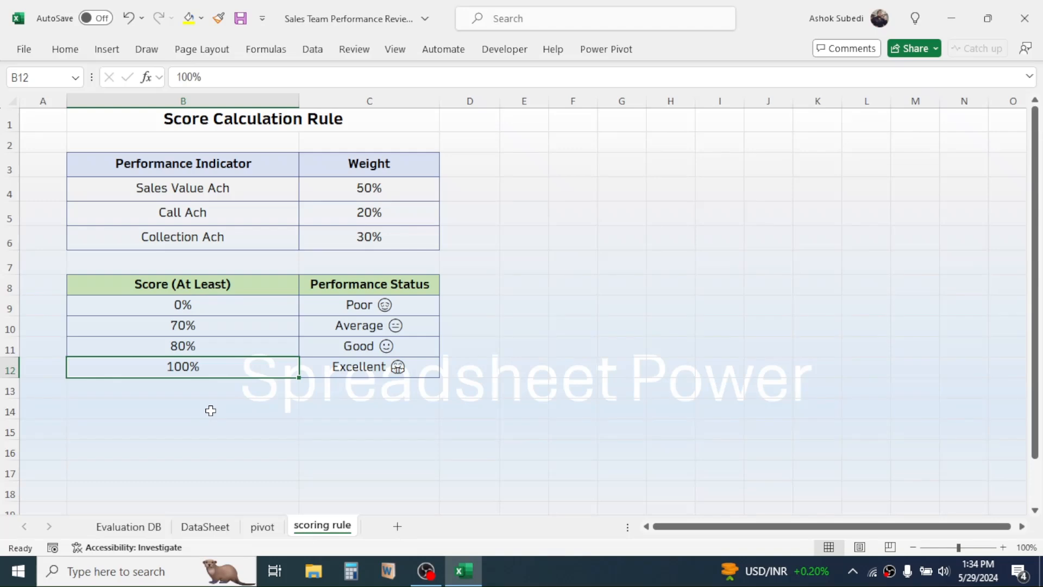
pyautogui.click(361, 374)
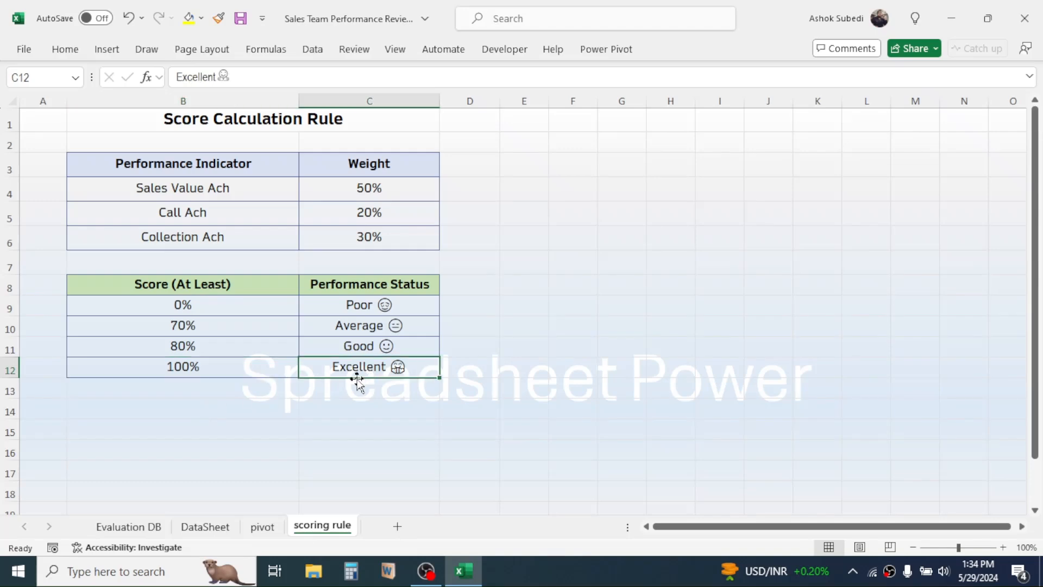
# Step: Examine the target, achievement and call summaries on the pivot sheet and the field behind Sum of Value Ach ('000)
pyautogui.click(264, 528)
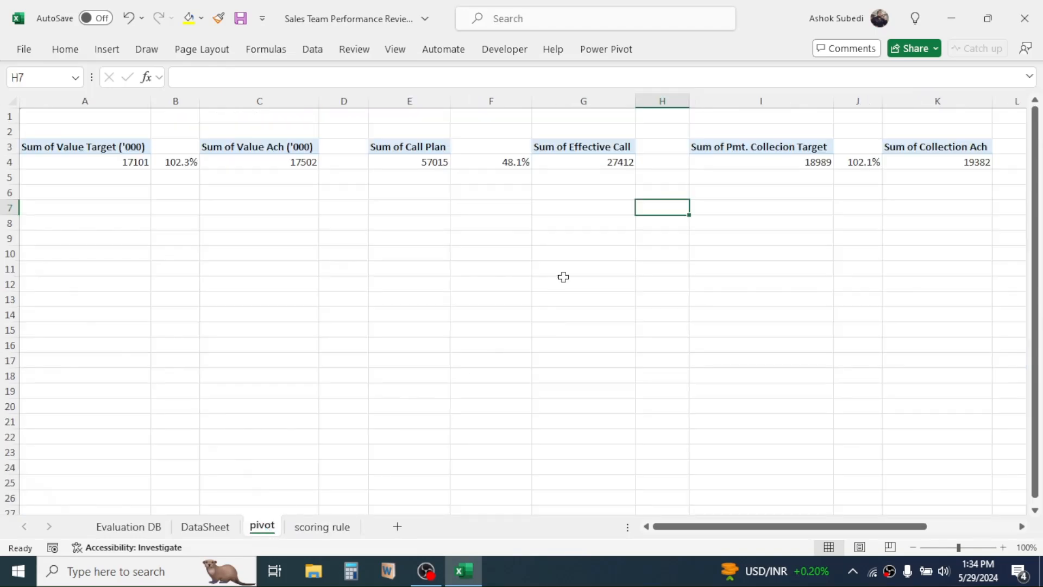
pyautogui.moveTo(730, 526); pyautogui.dragTo(690, 530)
pyautogui.click(305, 162)
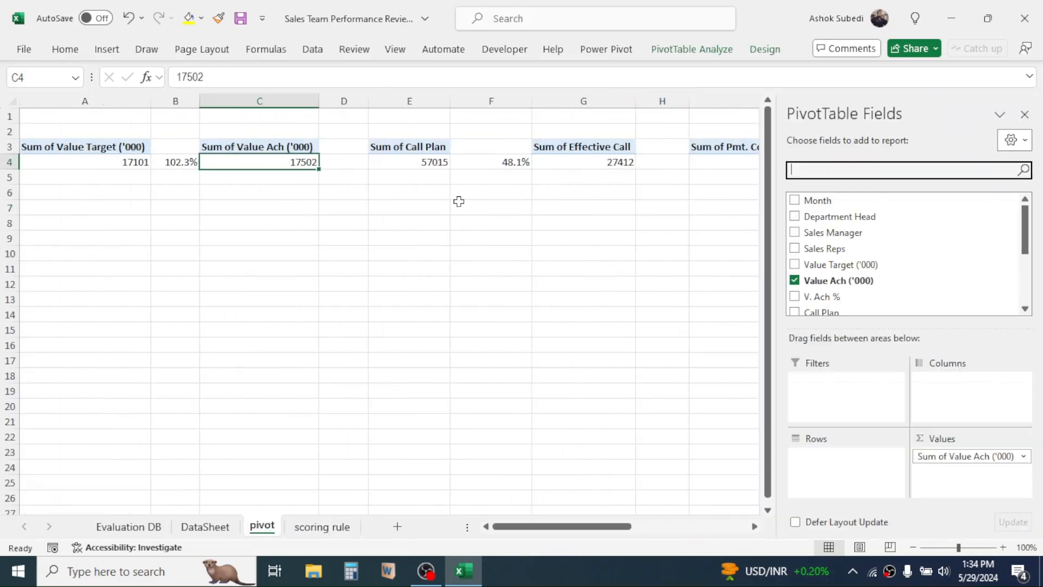
# Step: Look over the Evaluation DB dashboard and its update control, checking back against the source records in the DataSheet
pyautogui.click(147, 529)
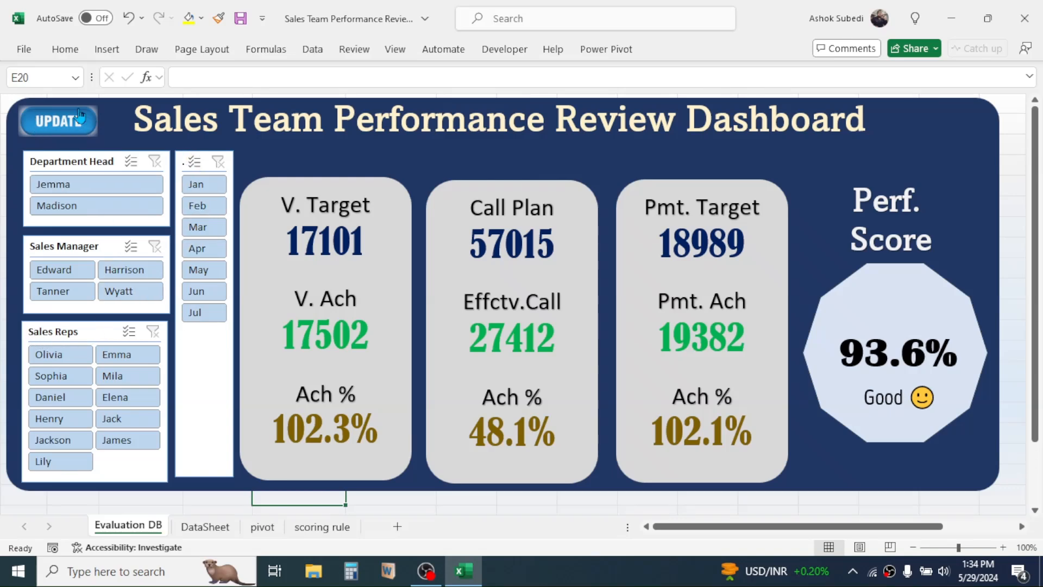
pyautogui.click(206, 527)
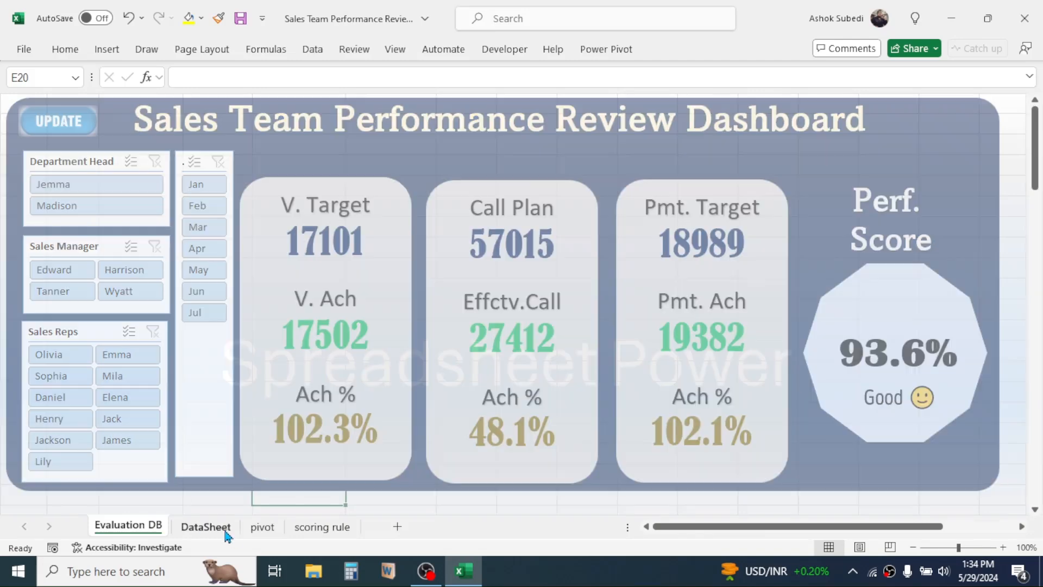
pyautogui.click(154, 526)
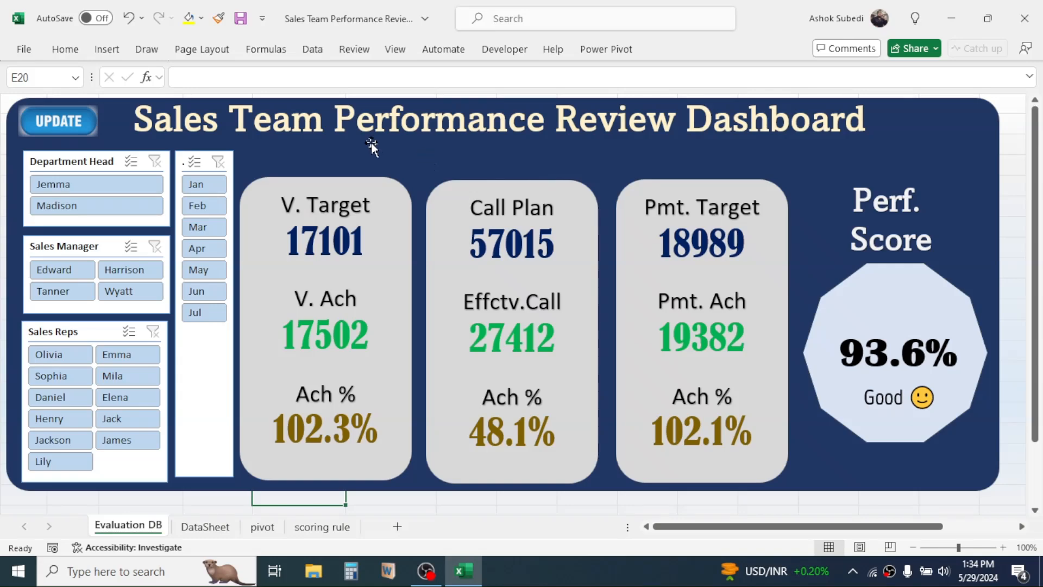
pyautogui.click(213, 524)
pyautogui.click(166, 525)
# Step: Filter the dashboard to Jan, view the figures for each department head in turn, and clear the Department Head filter
pyautogui.click(202, 187)
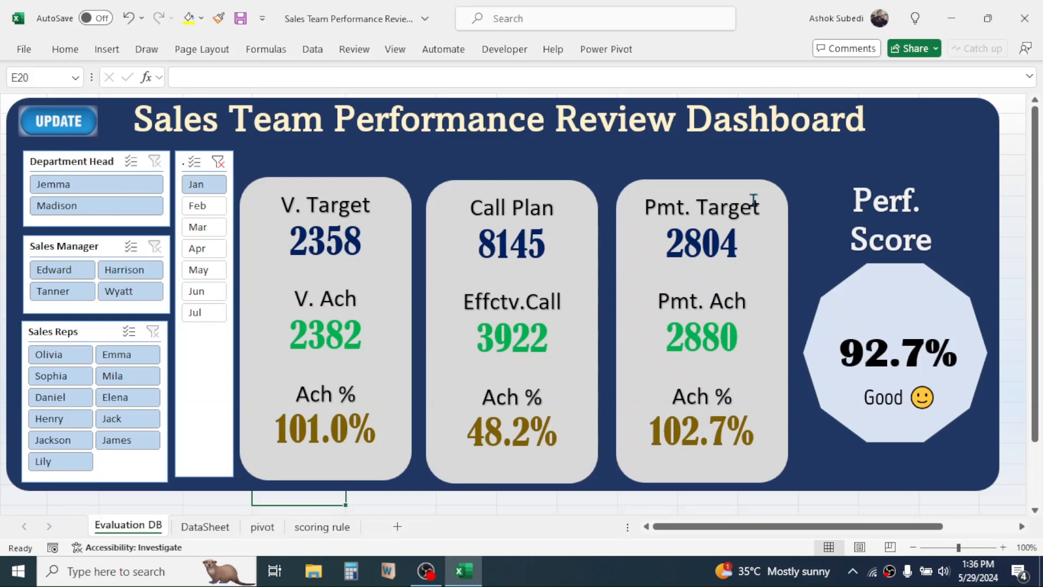
pyautogui.click(52, 185)
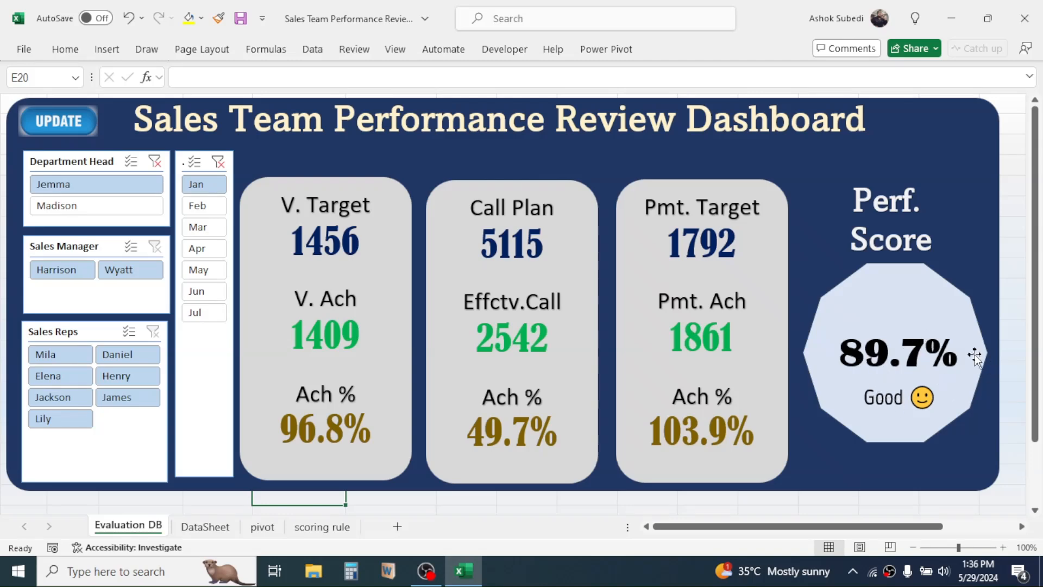
pyautogui.click(69, 209)
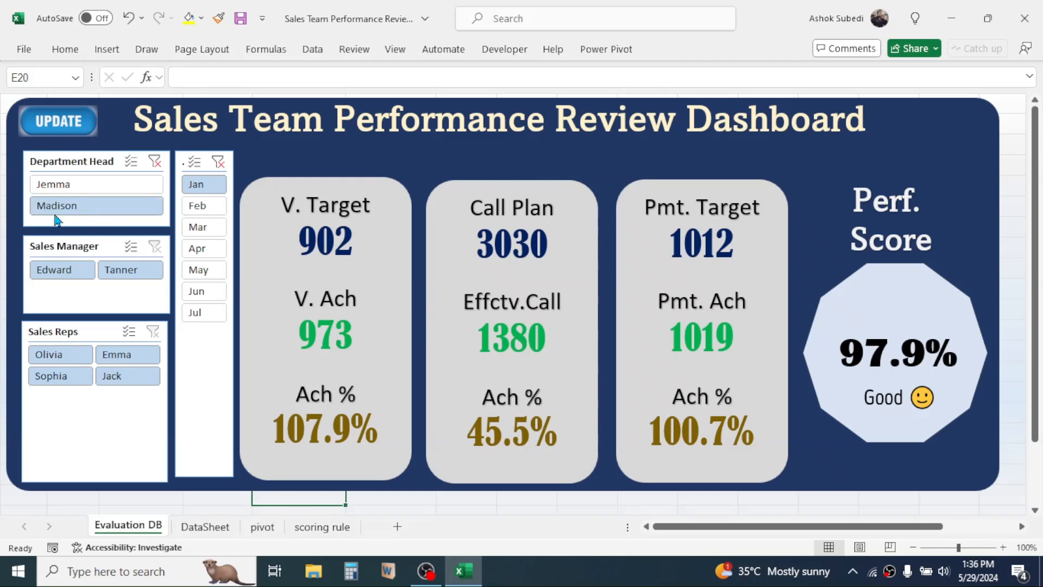
pyautogui.click(155, 161)
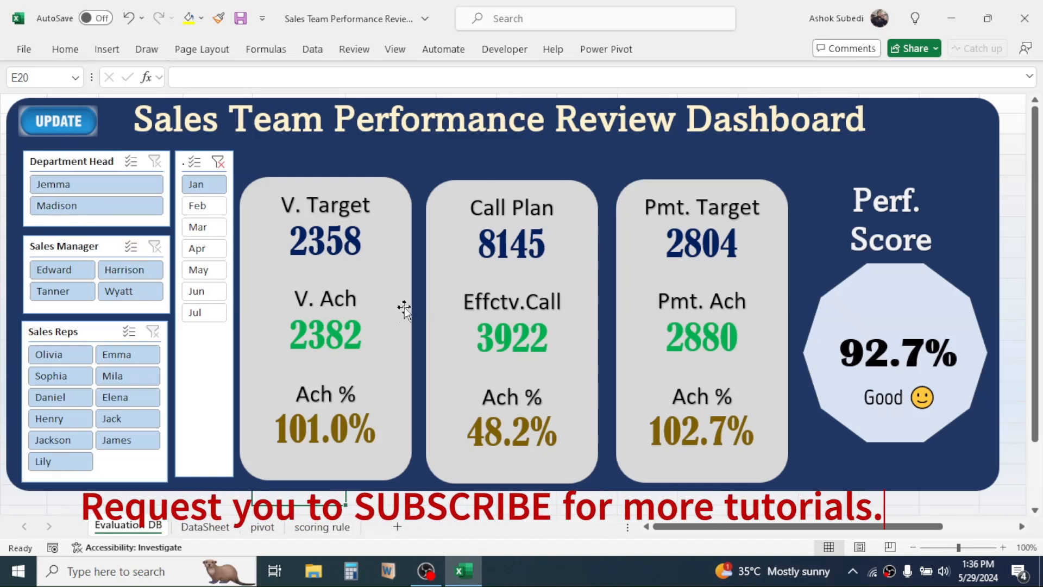
# Step: View the Jan dashboard figures for each of the four sales managers in turn and clear the Sales Manager filter
pyautogui.click(64, 270)
pyautogui.click(131, 272)
pyautogui.click(57, 292)
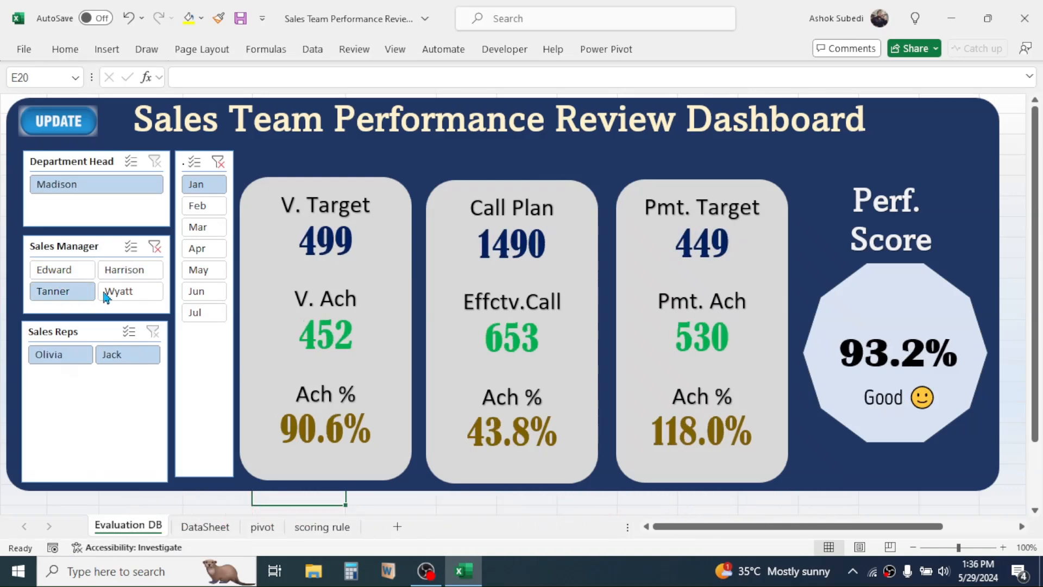
pyautogui.click(120, 291)
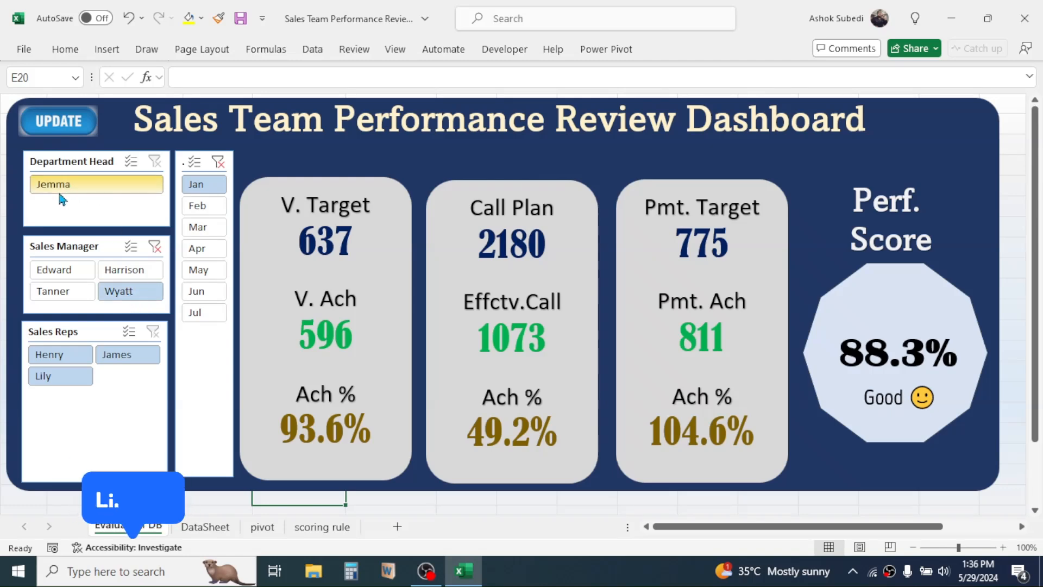
pyautogui.click(159, 251)
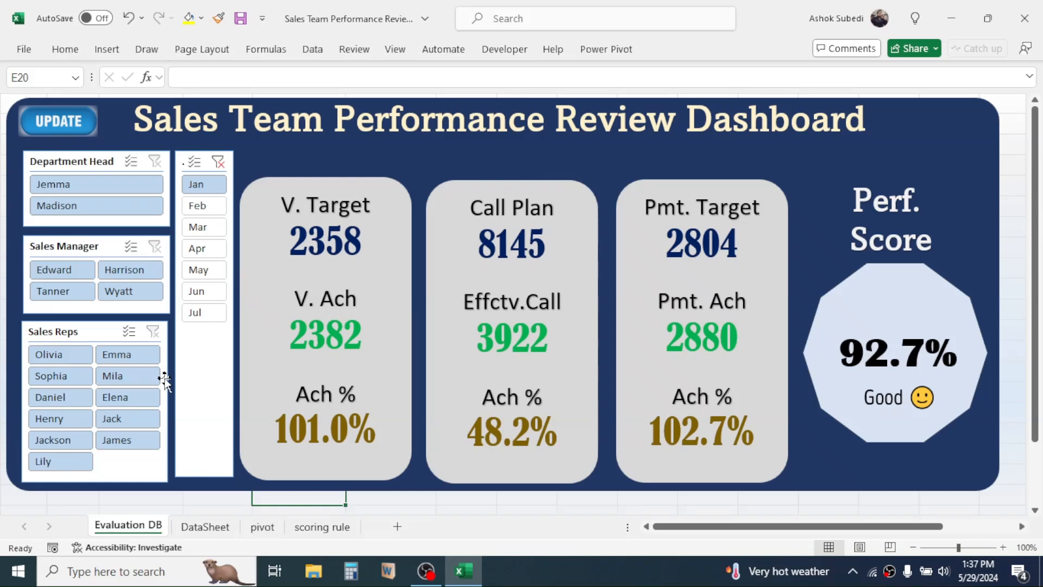
# Step: View the Jan targets, achievements and performance score for the first two sales reps in the Sales Reps slicer
pyautogui.click(58, 360)
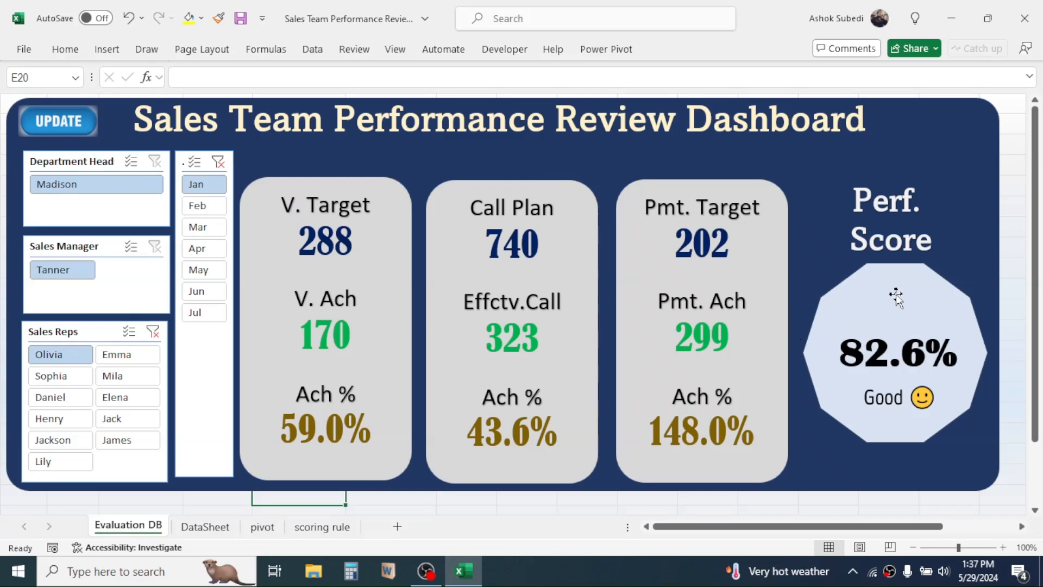
pyautogui.click(119, 357)
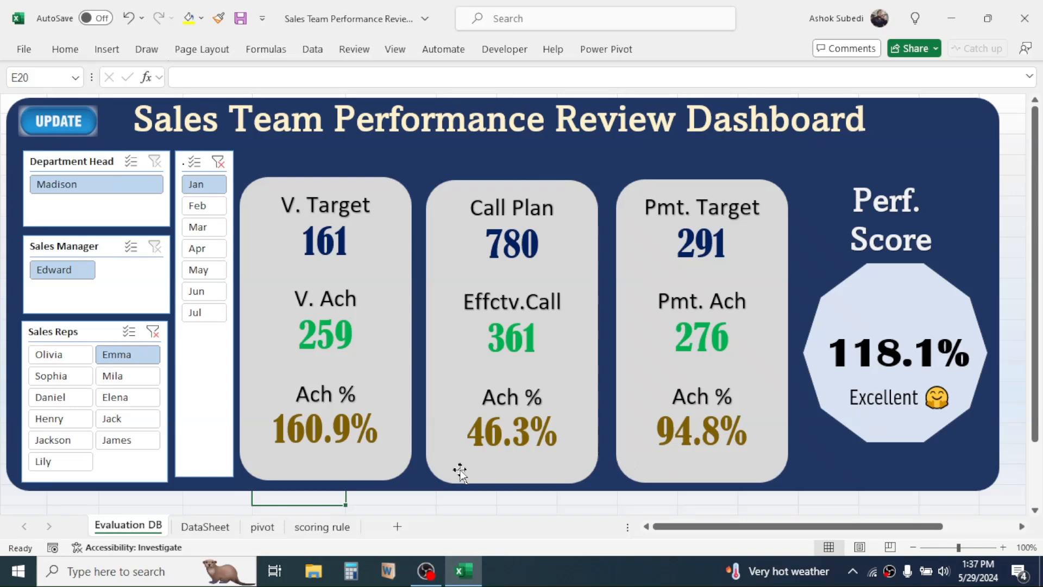
pyautogui.click(465, 502)
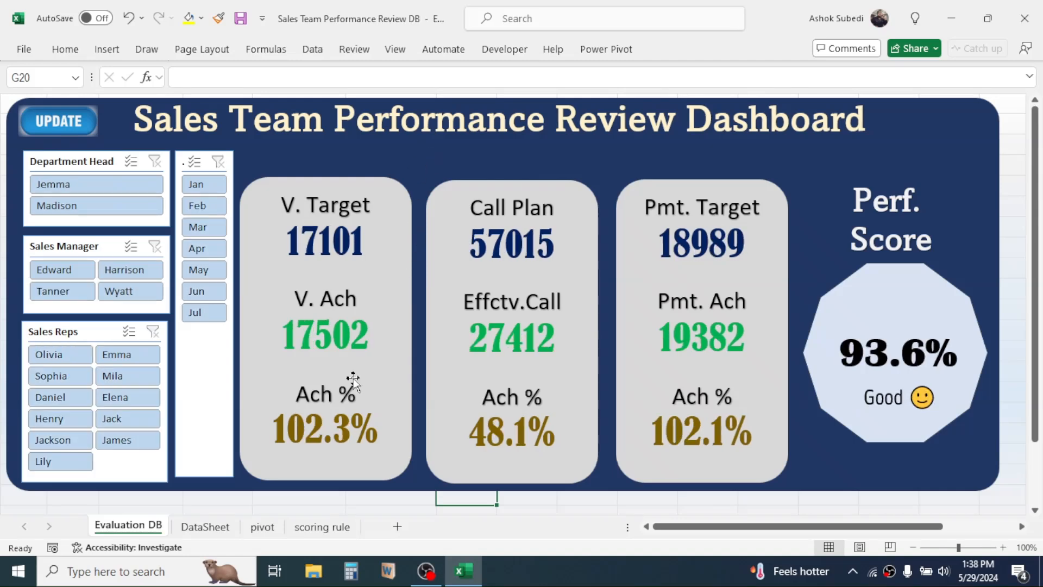
# Step: Enter the date 8/30 in cell A79, the first empty Month cell below the July records of the DataSheet
pyautogui.click(206, 527)
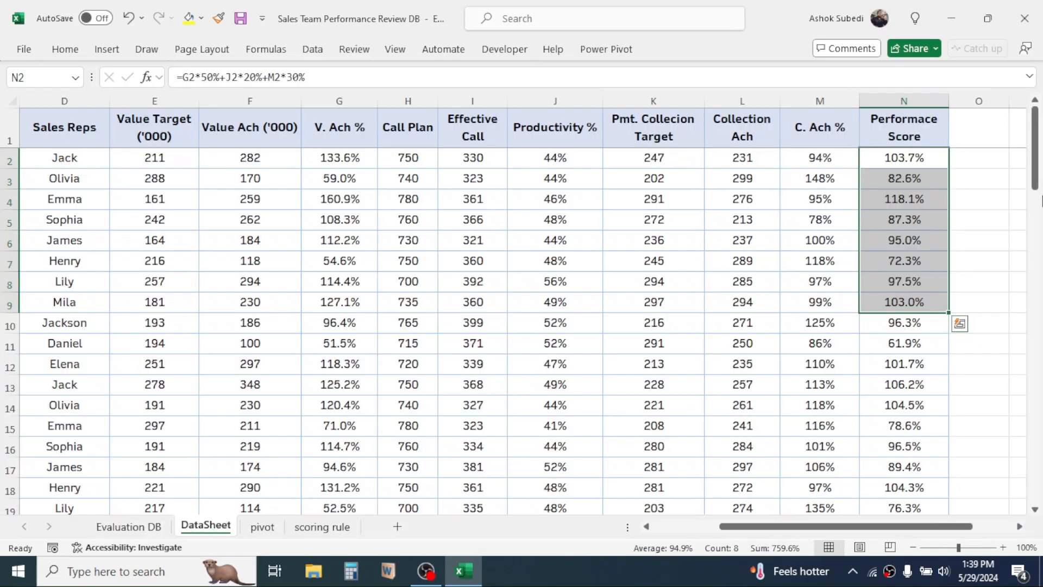
pyautogui.moveTo(1035, 153); pyautogui.dragTo(1040, 514)
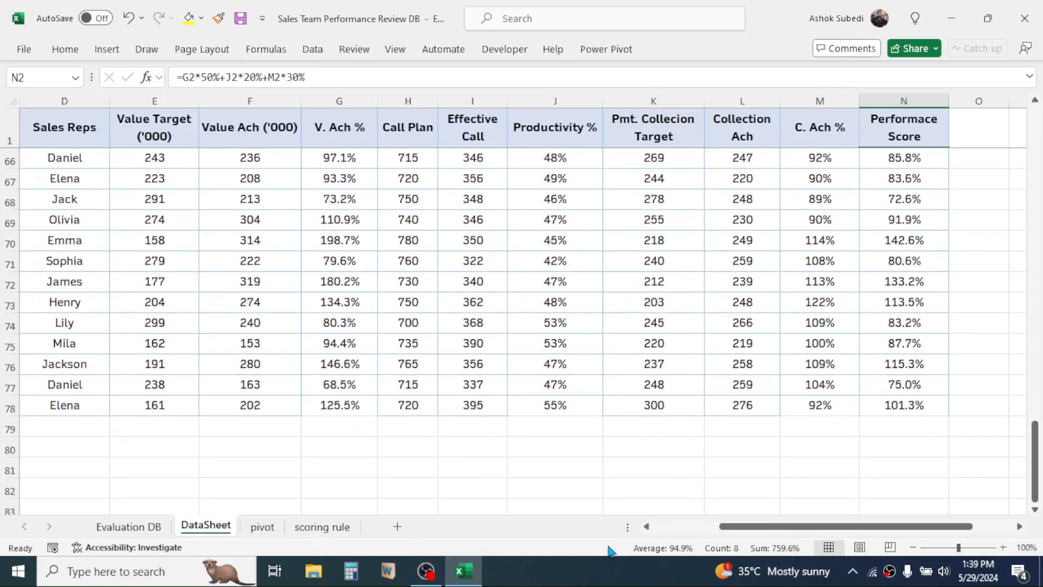
pyautogui.moveTo(760, 528); pyautogui.dragTo(611, 528)
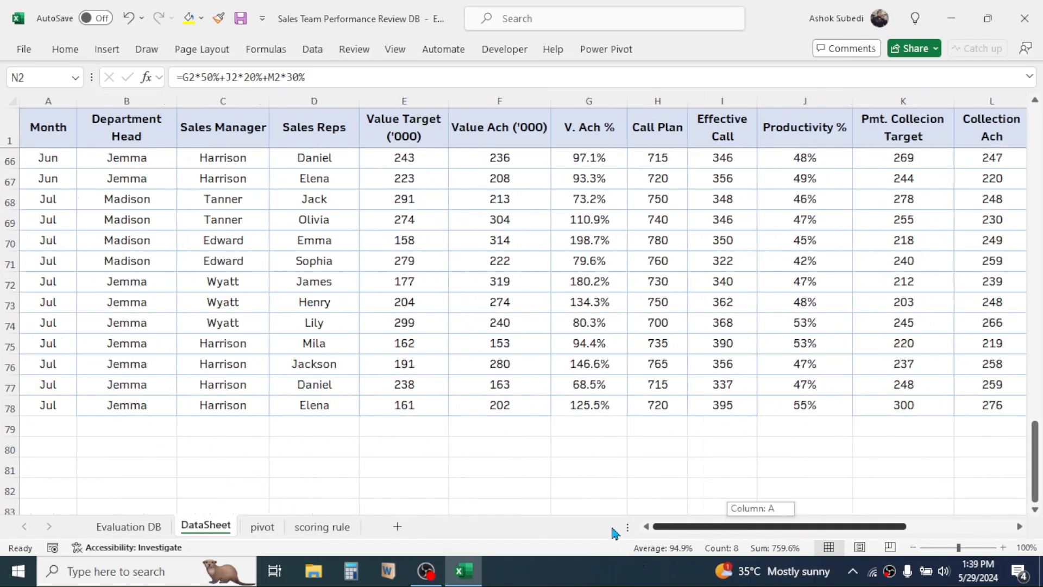
pyautogui.click(41, 428)
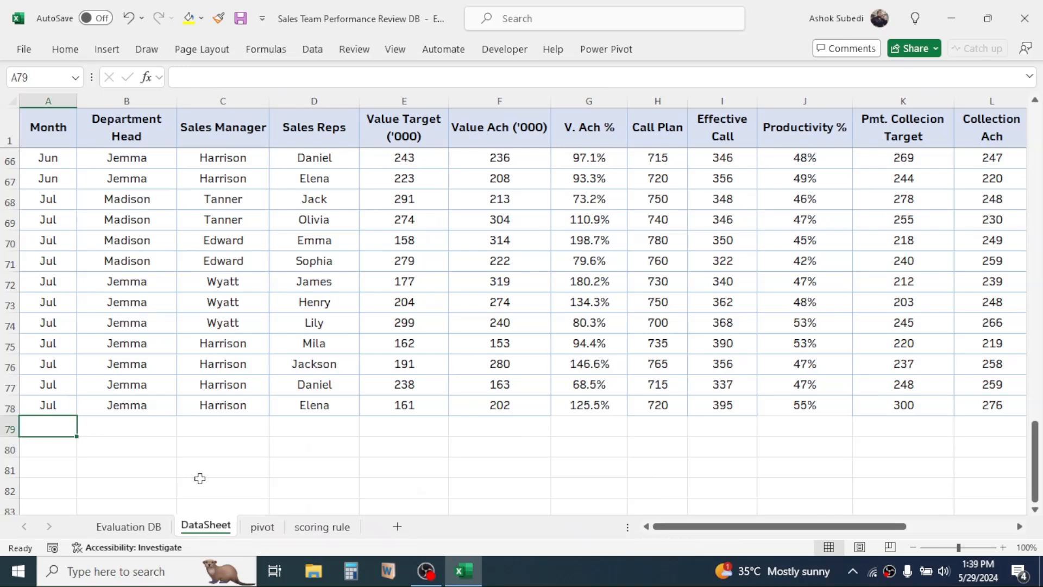
pyautogui.write('8')
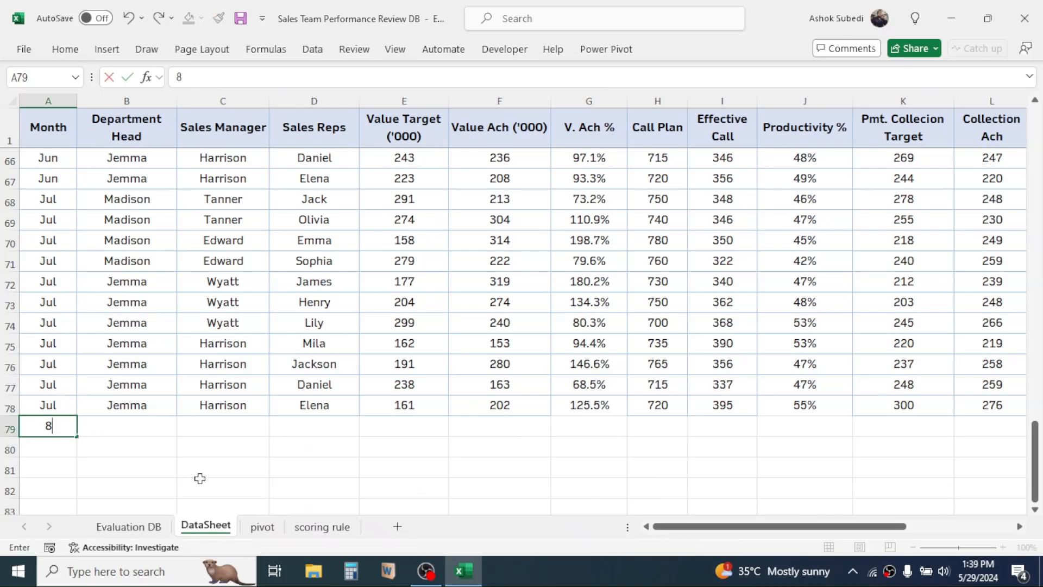
pyautogui.write('/30')
pyautogui.press('Return')
pyautogui.click(48, 425)
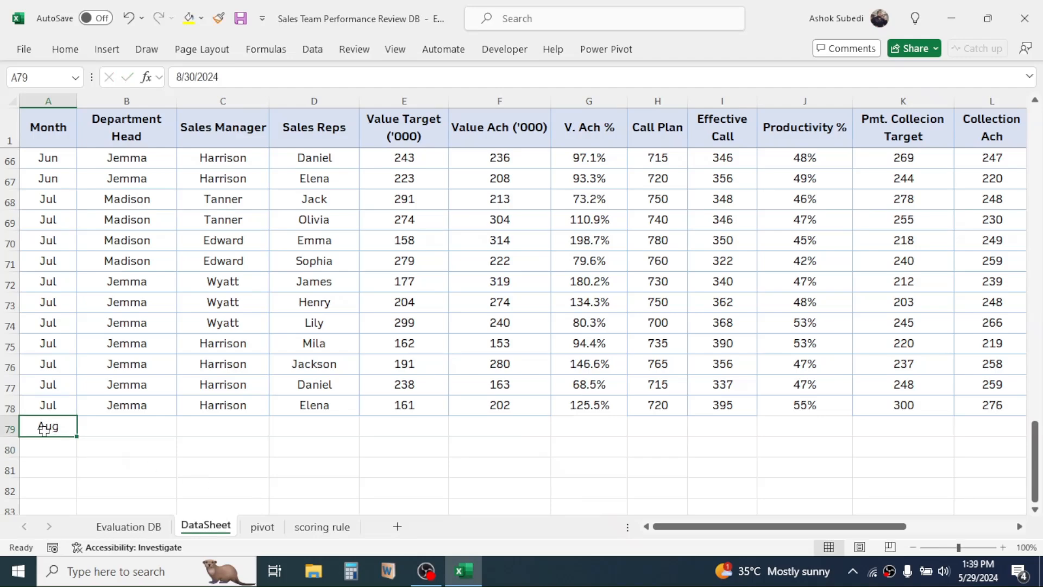
# Step: Copy the first July record from Department Head onward into B79 and update the Evaluation DB dashboard with the new August record
pyautogui.moveTo(127, 199); pyautogui.dragTo(333, 200)
pyautogui.hotkey('ctrl', 'shift', 'Right')
pyautogui.hotkey('ctrl', 'c')
pyautogui.click(126, 427)
pyautogui.hotkey('ctrl', 'v')
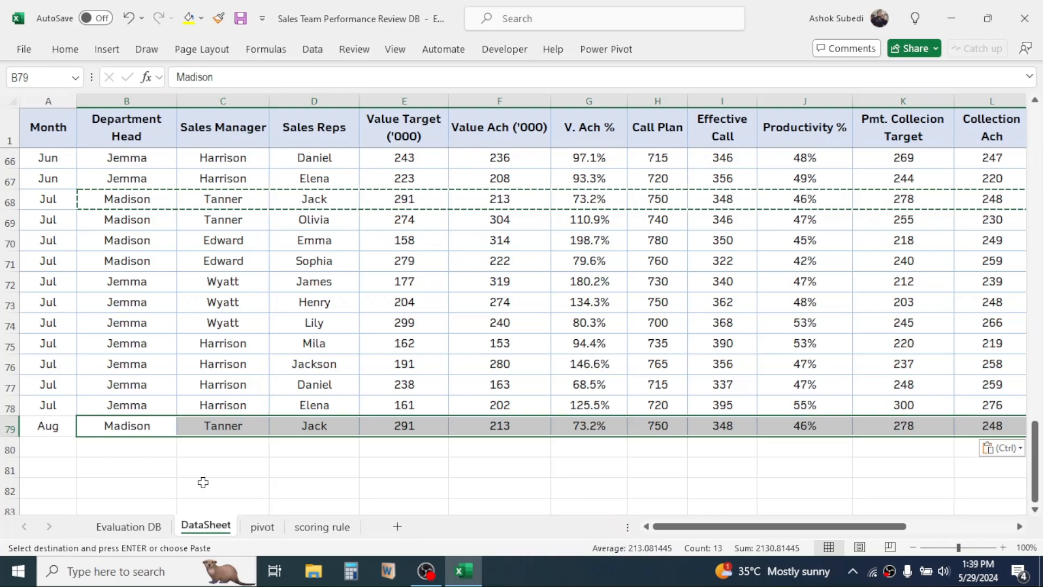
pyautogui.click(120, 527)
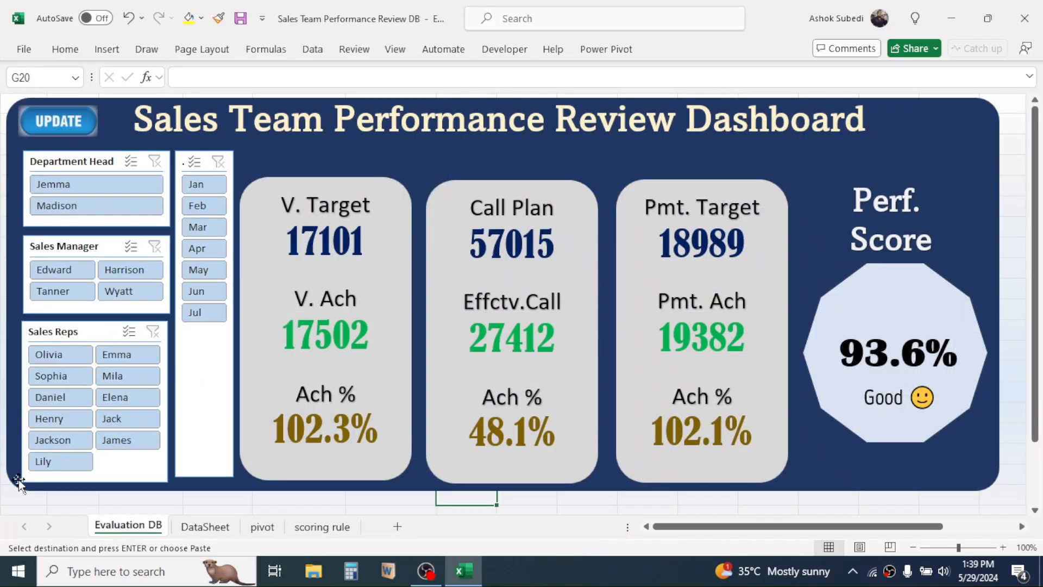
pyautogui.click(61, 122)
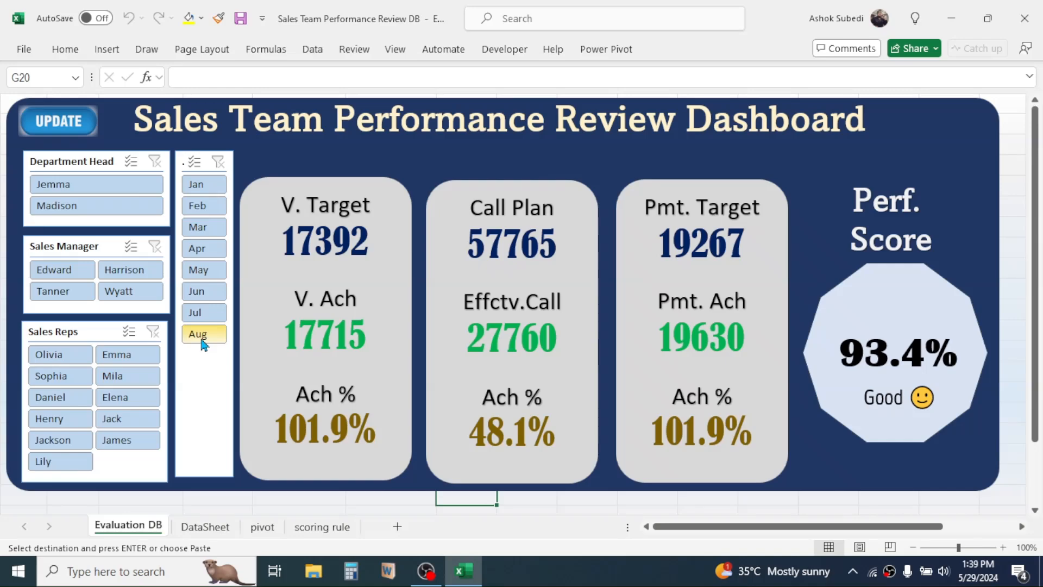
# Step: Delete the August test record in row 79 of the DataSheet and return to the Evaluation DB dashboard
pyautogui.click(205, 526)
pyautogui.click(102, 466)
pyautogui.click(7, 426)
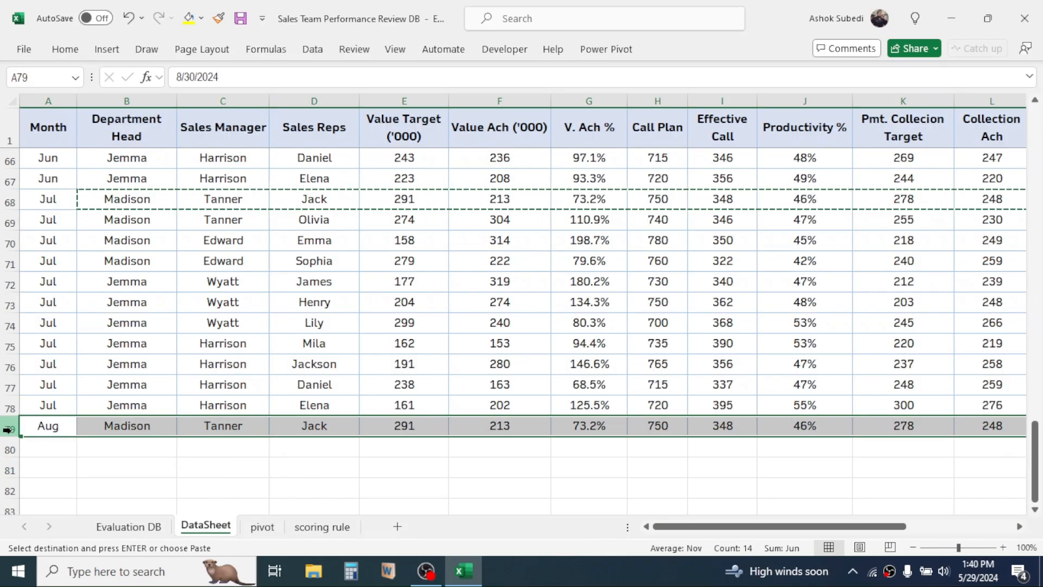
pyautogui.press('Delete')
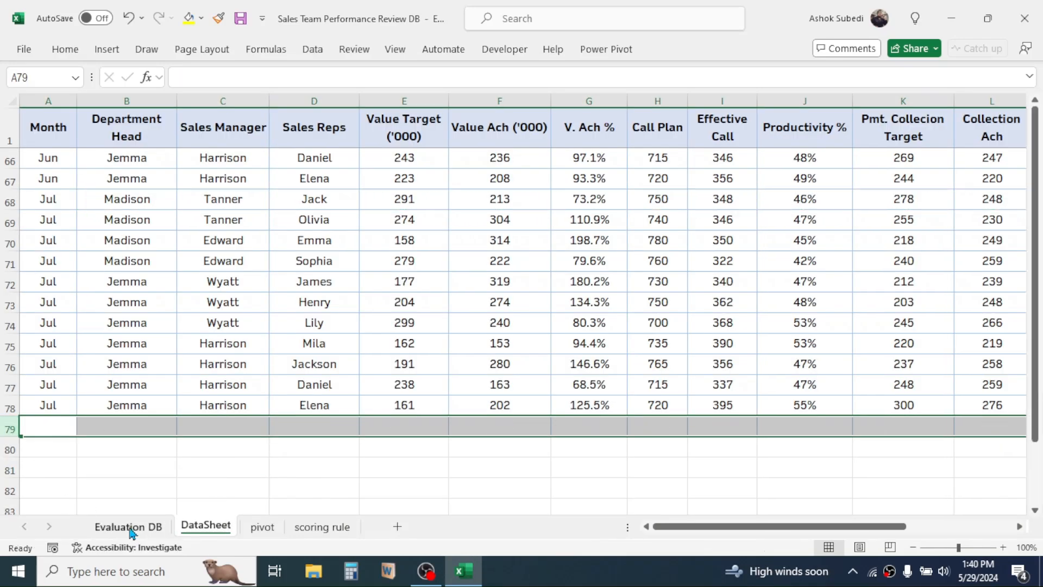
pyautogui.click(130, 527)
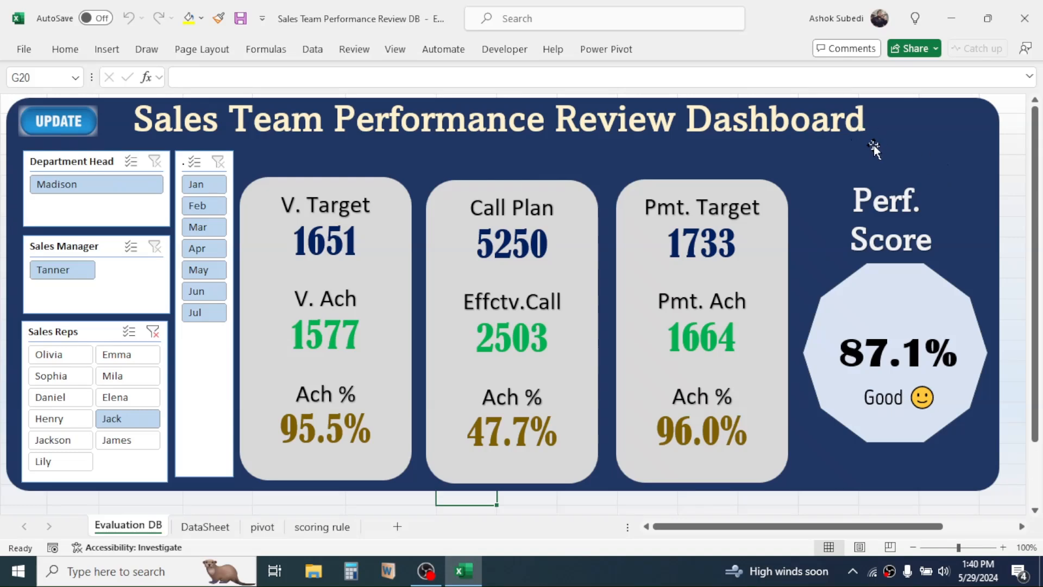
# Step: Close the finished dashboard workbook and open the workbook whose name starts with PerformanceRe from the desktop
pyautogui.click(1023, 18)
pyautogui.click(460, 306)
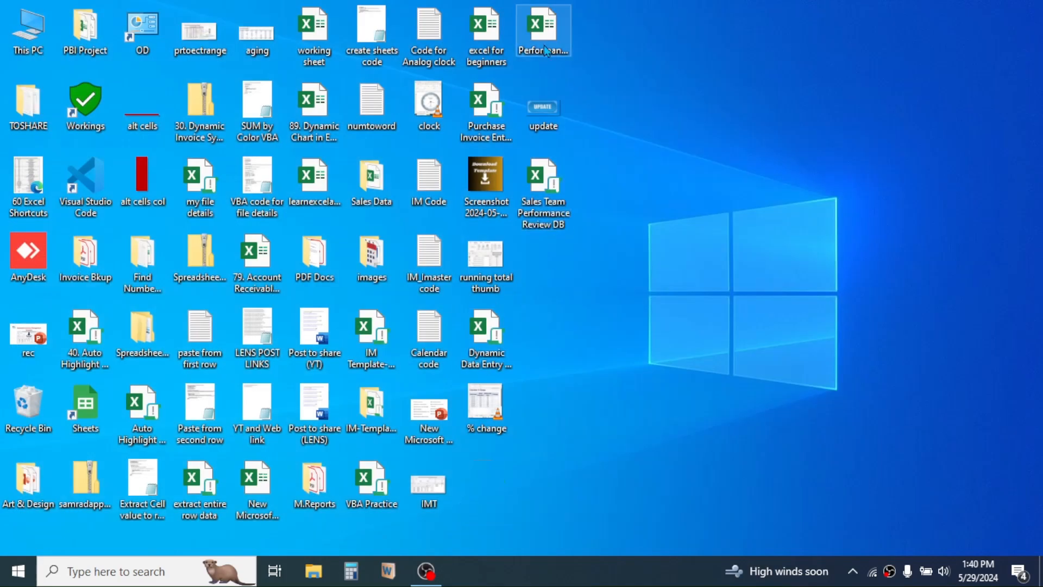
pyautogui.click(544, 33)
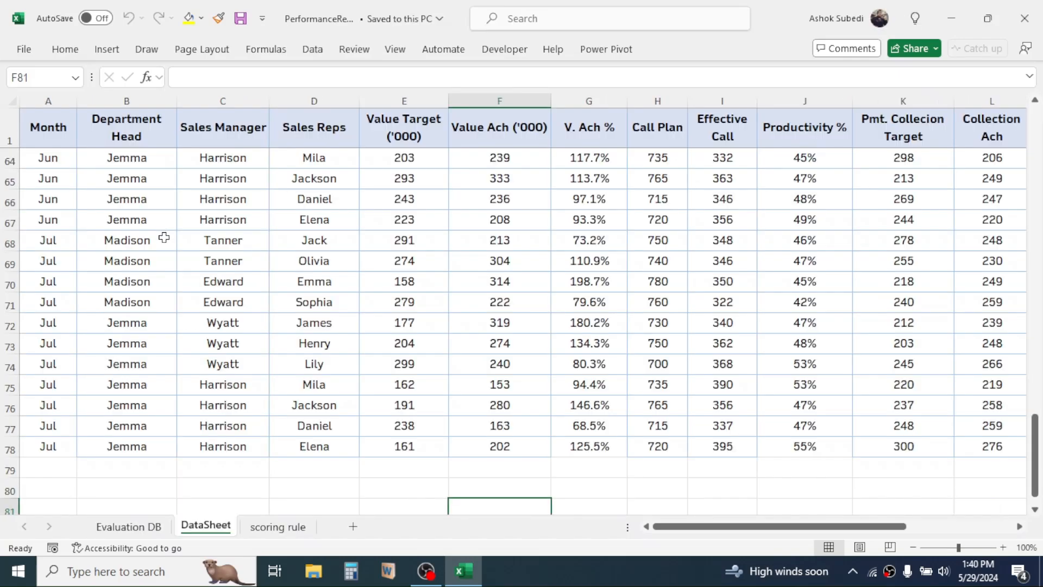
# Step: Review the score weights and performance statuses on the scoring rule sheet and return to the first DataSheet records
pyautogui.click(276, 527)
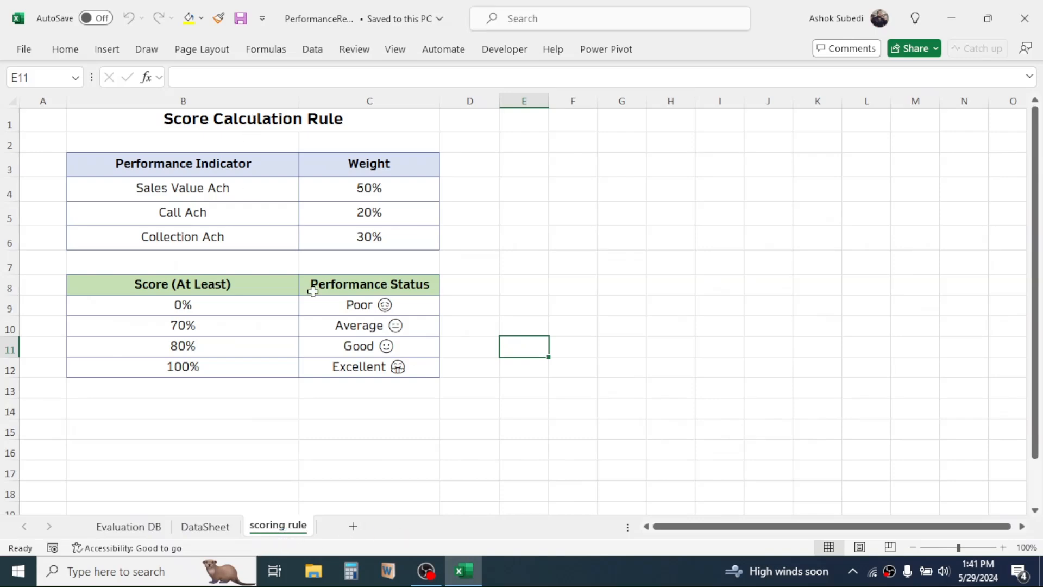
pyautogui.click(206, 527)
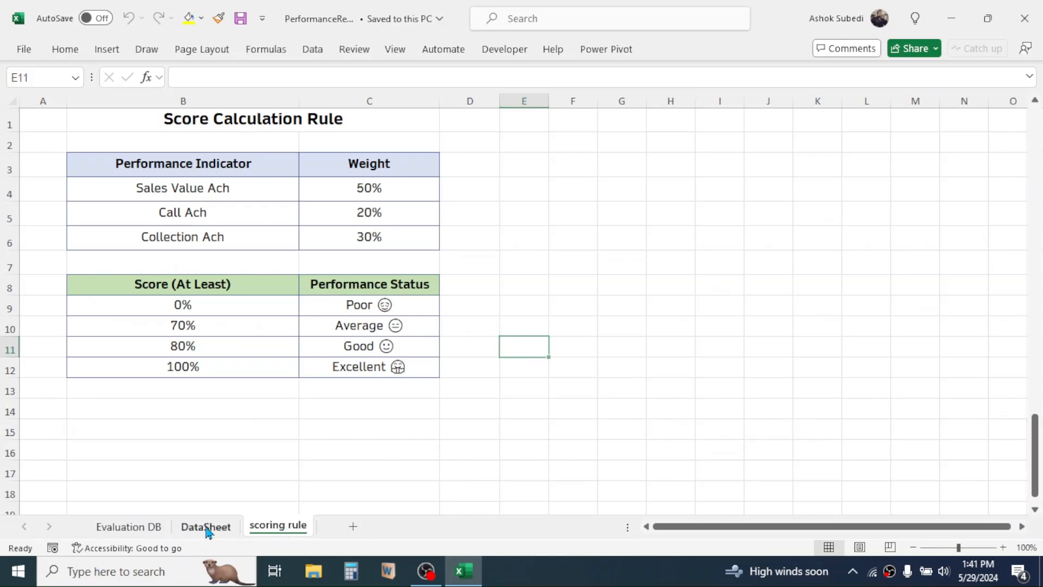
pyautogui.moveTo(770, 527)
pyautogui.mouseDown()
pyautogui.moveTo(780, 534)
pyautogui.moveTo(769, 530)
pyautogui.mouseUp()
pyautogui.moveTo(1036, 443); pyautogui.dragTo(1035, 195)
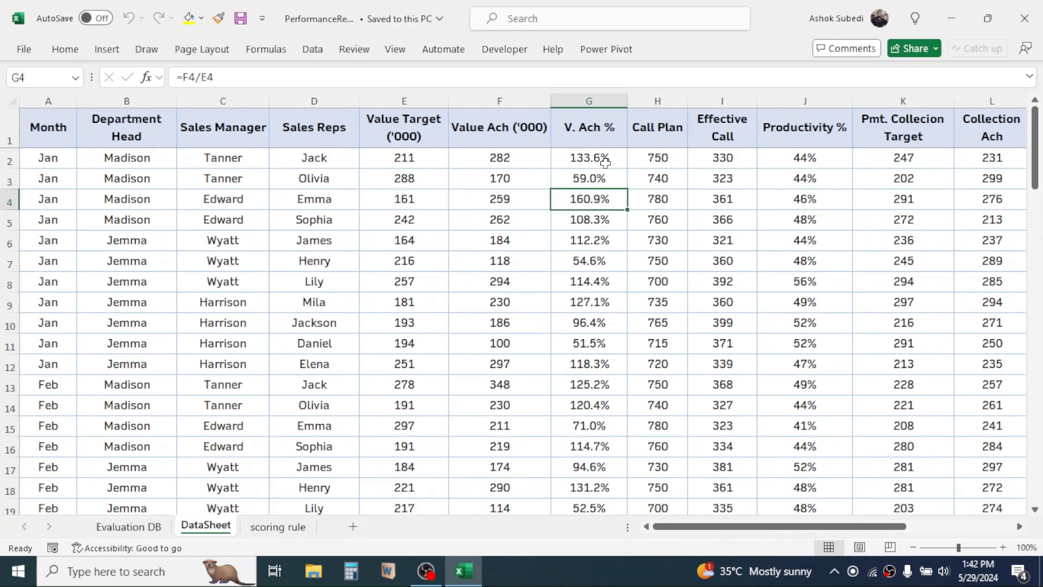
# Step: Examine the row 2 formulas for V. Ach %, Productivity %, C. Ach % and Performance Score on the DataSheet
pyautogui.click(605, 162)
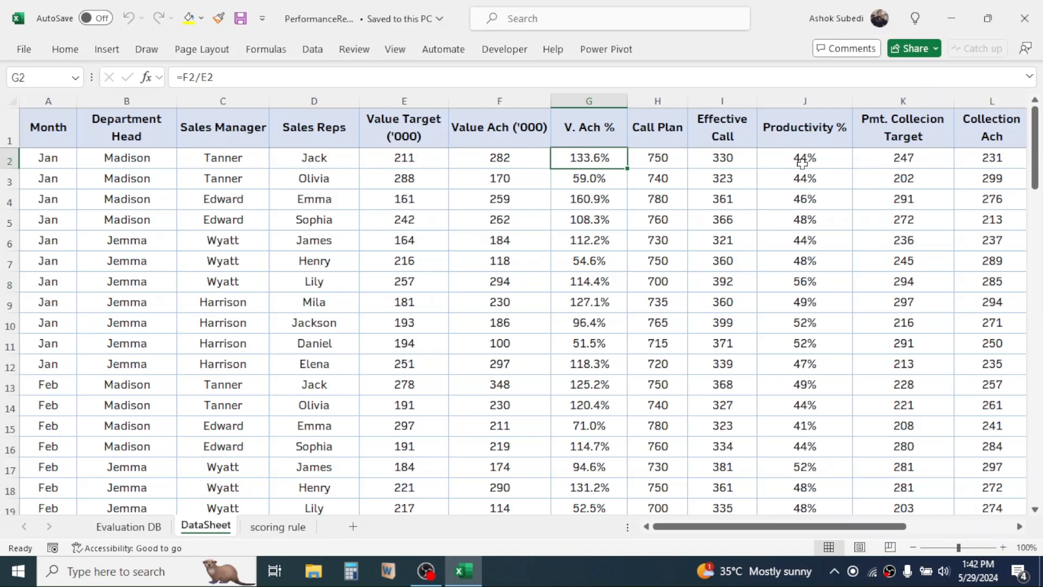
pyautogui.click(829, 156)
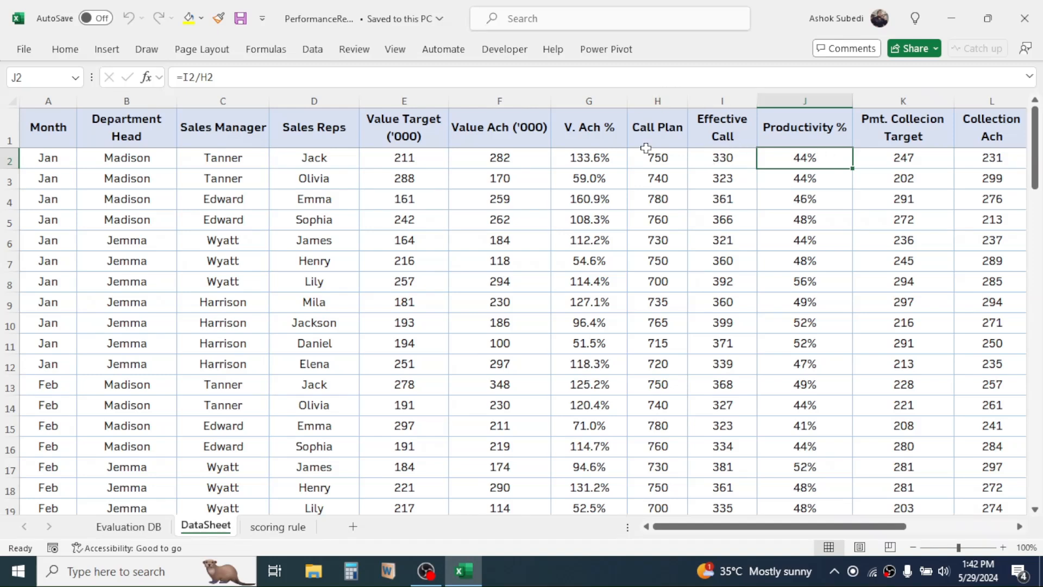
pyautogui.moveTo(792, 524); pyautogui.dragTo(871, 519)
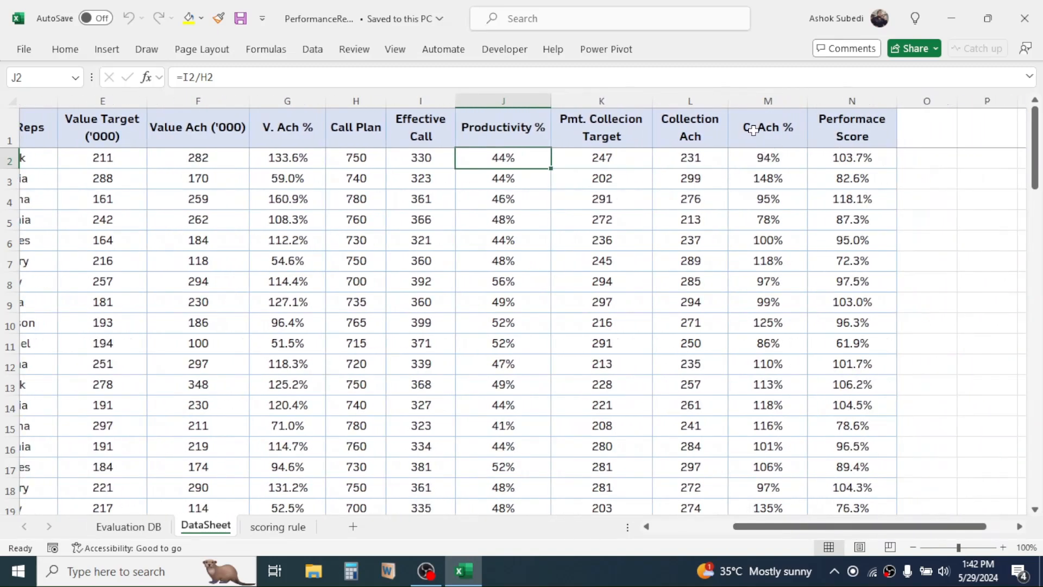
pyautogui.click(769, 158)
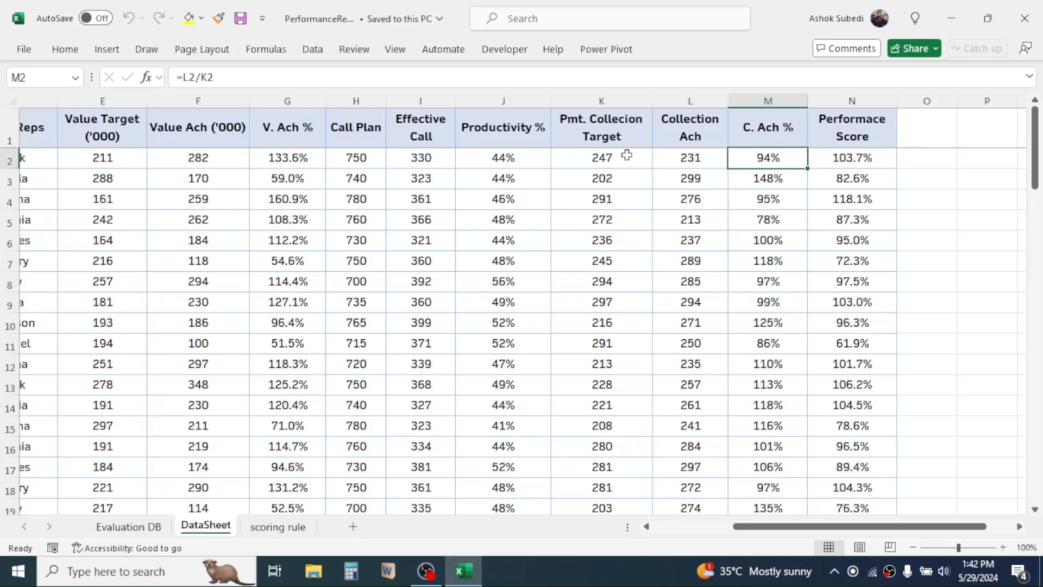
pyautogui.click(942, 180)
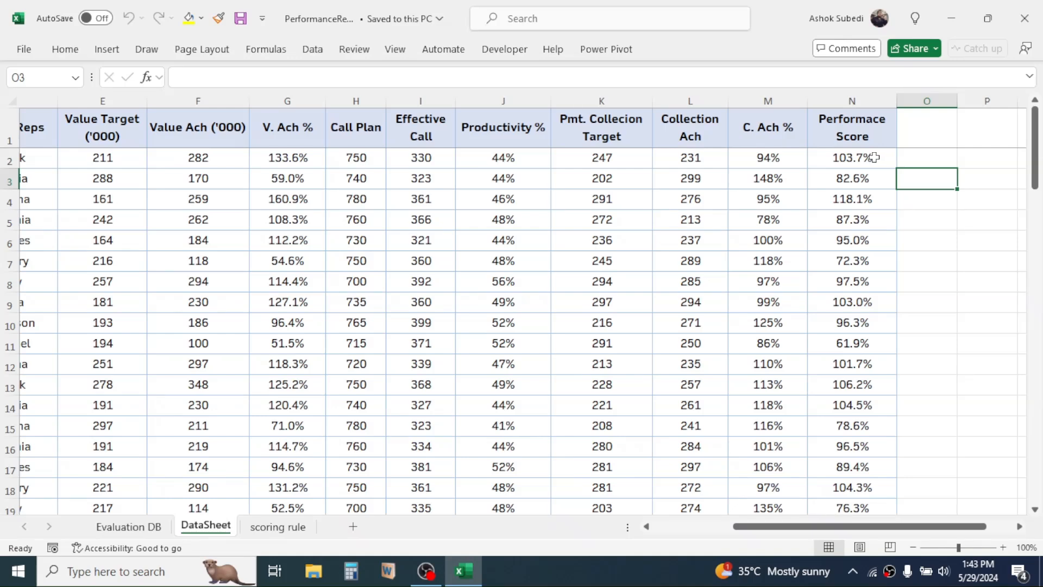
pyautogui.click(874, 157)
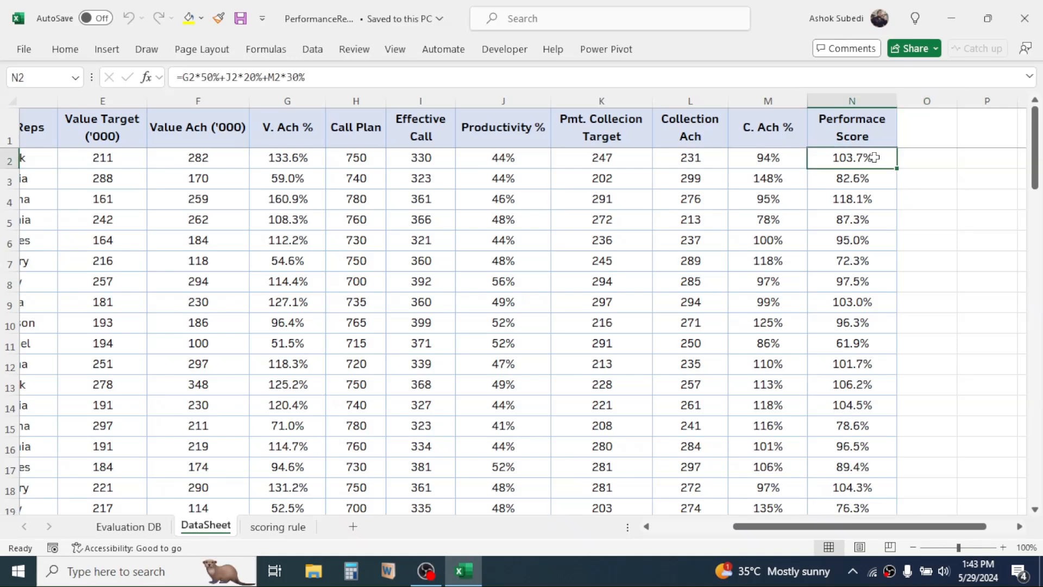
# Step: Compare the three components of the first record's Performance Score formula with the weights on the scoring rule sheet
pyautogui.click(289, 154)
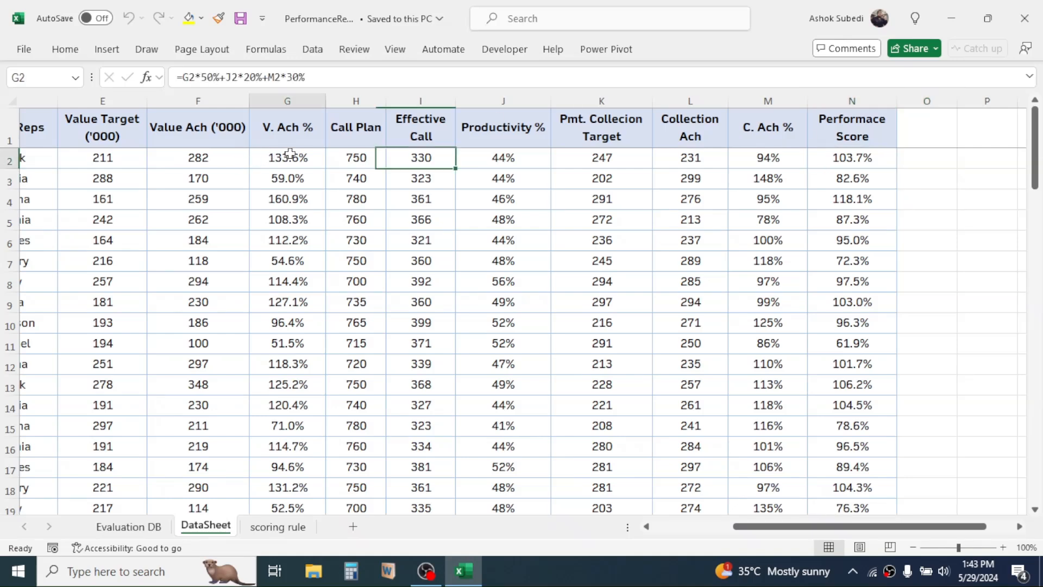
pyautogui.click(513, 158)
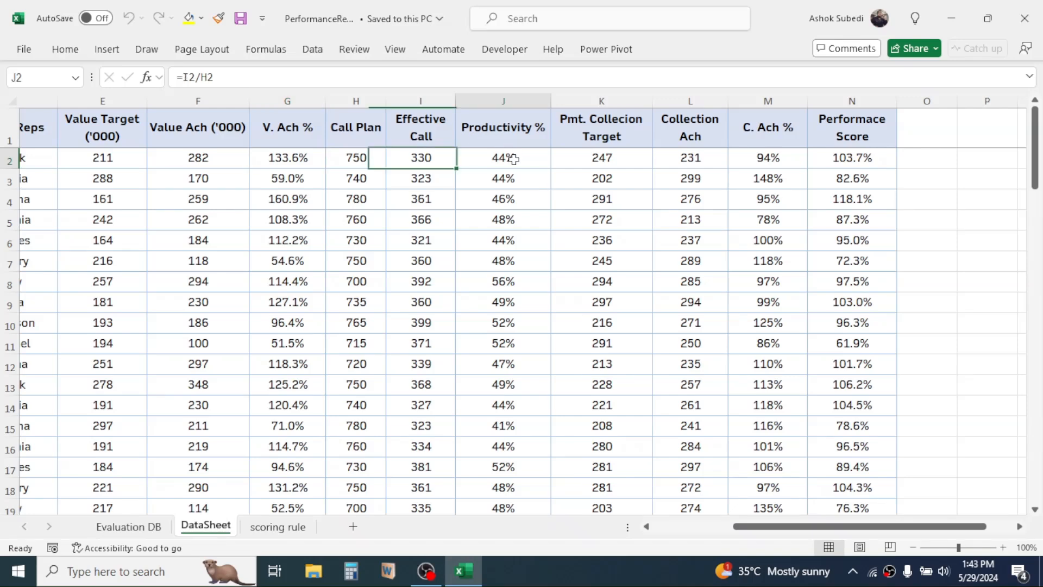
pyautogui.click(735, 159)
pyautogui.click(293, 526)
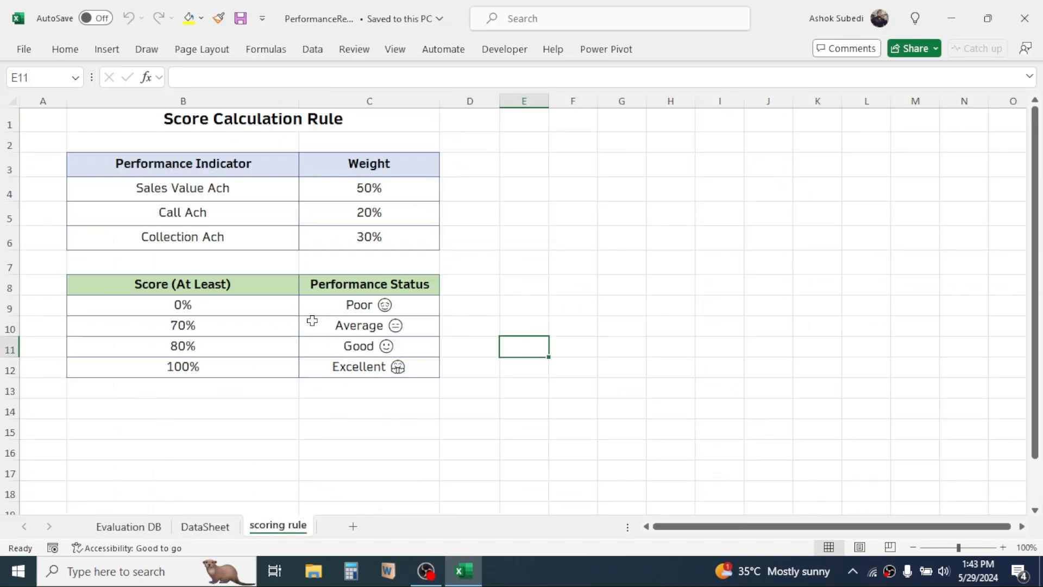
pyautogui.click(368, 188)
pyautogui.click(365, 212)
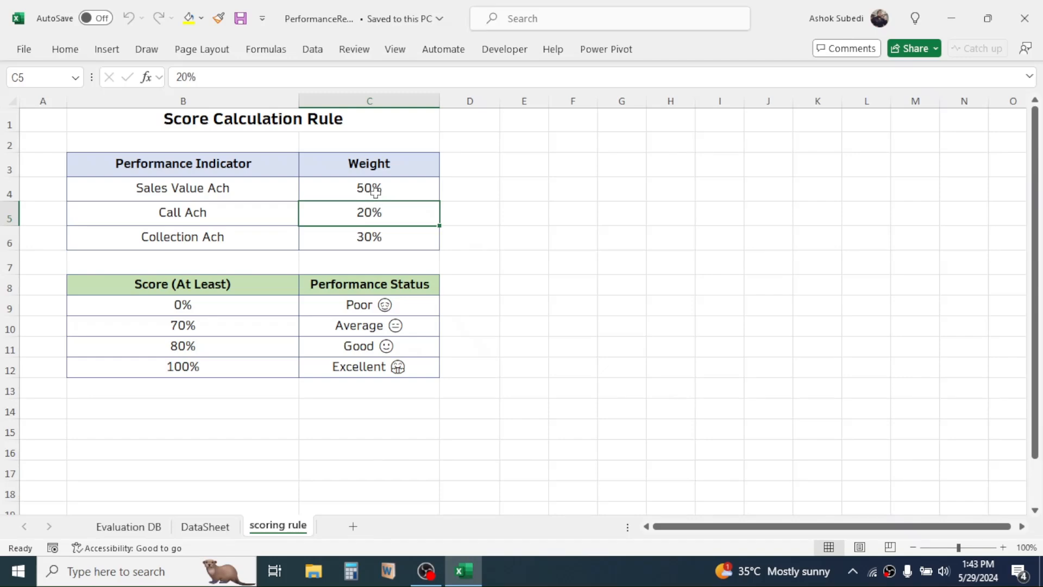
pyautogui.click(369, 191)
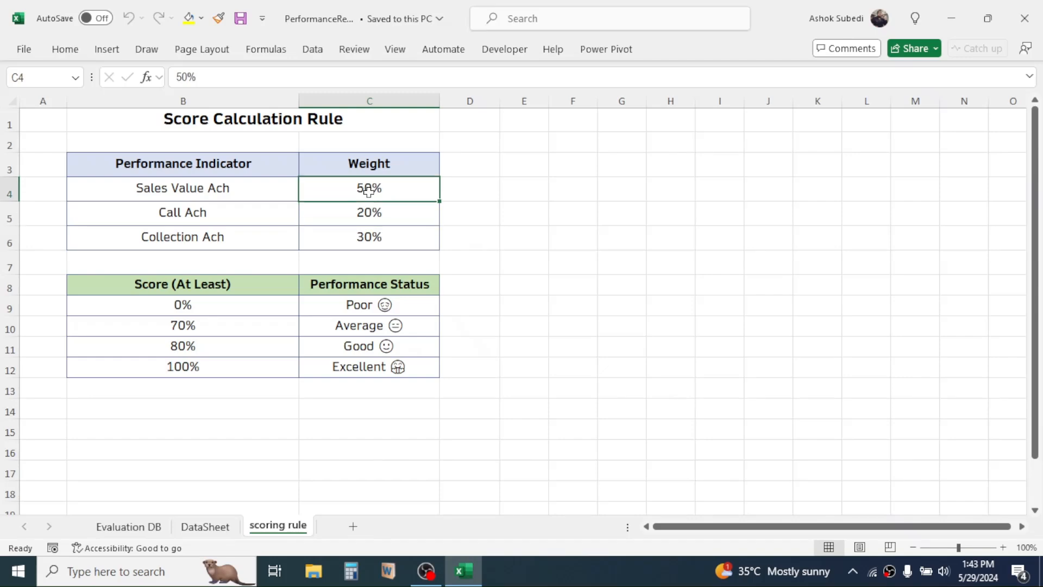
pyautogui.click(198, 528)
pyautogui.click(873, 161)
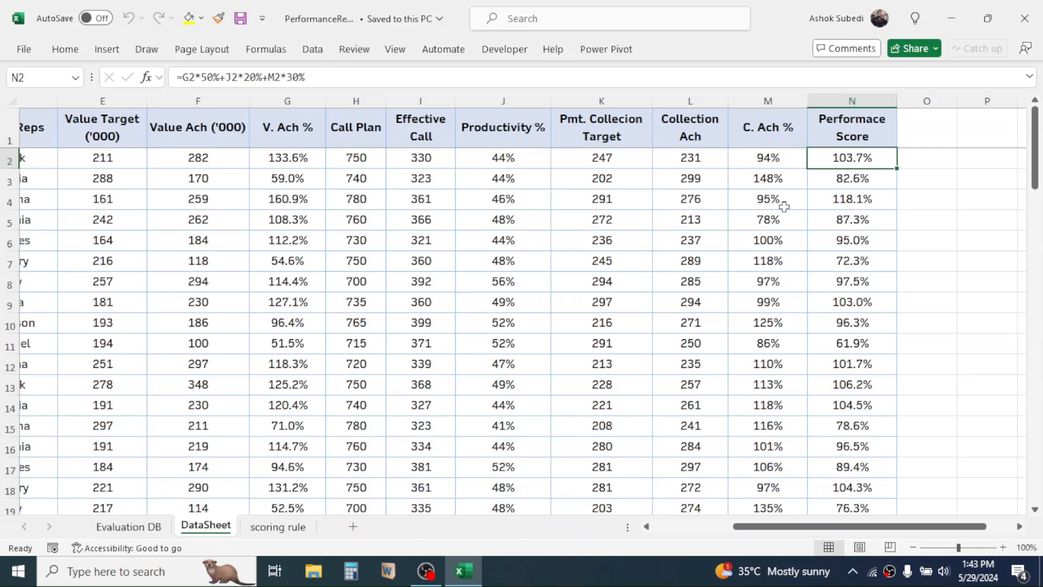
# Step: Check the first performance scores against the scoring rule sheet again and view the last DataSheet records
pyautogui.click(845, 220)
pyautogui.moveTo(873, 158); pyautogui.dragTo(856, 281)
pyautogui.click(278, 527)
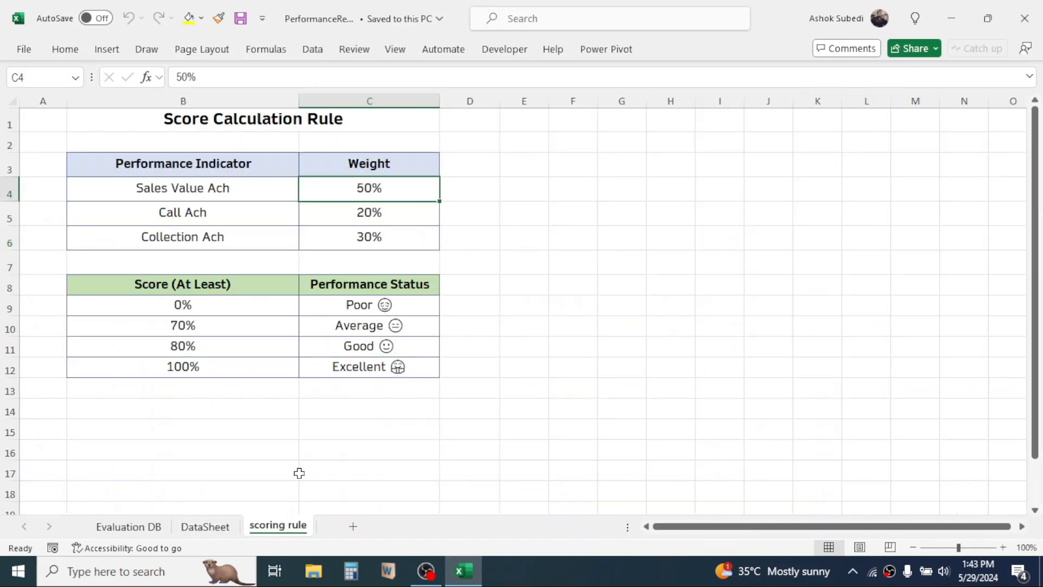
pyautogui.click(381, 216)
pyautogui.click(205, 525)
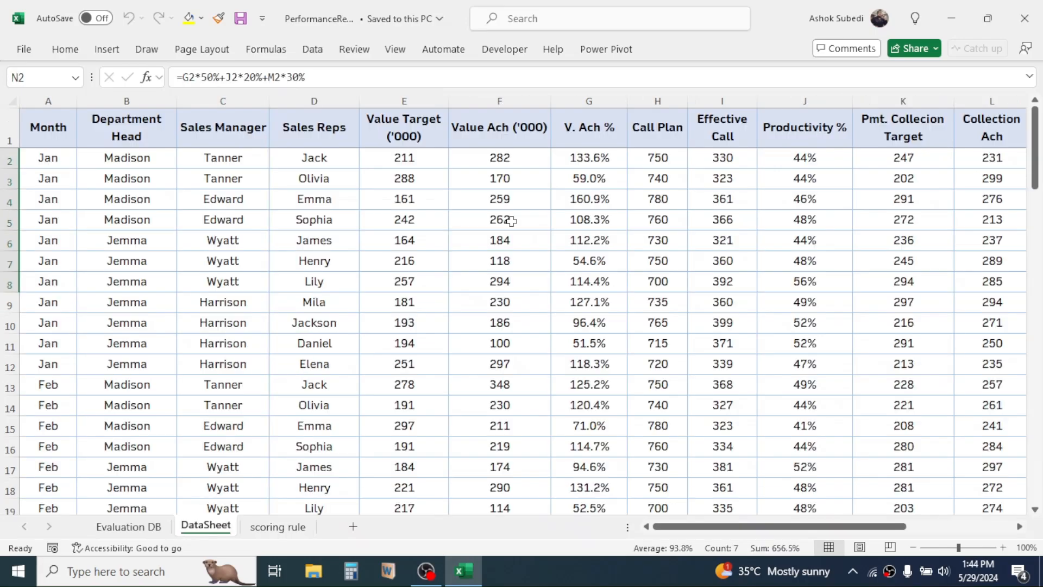
pyautogui.moveTo(1038, 163); pyautogui.dragTo(1039, 470)
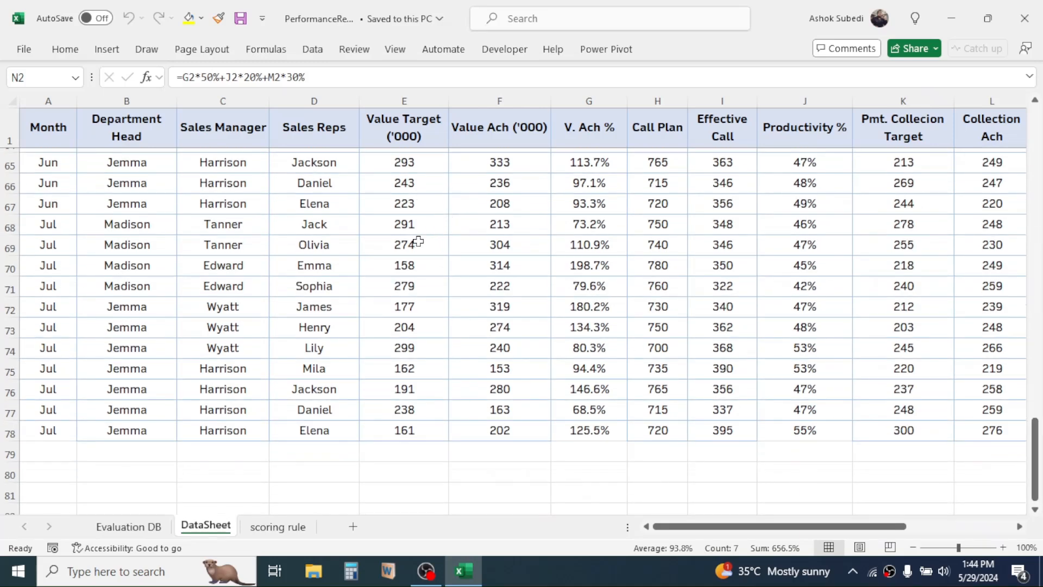
# Step: Insert a PivotTable from the DataSheet range A1:N78 on a new worksheet
pyautogui.click(481, 224)
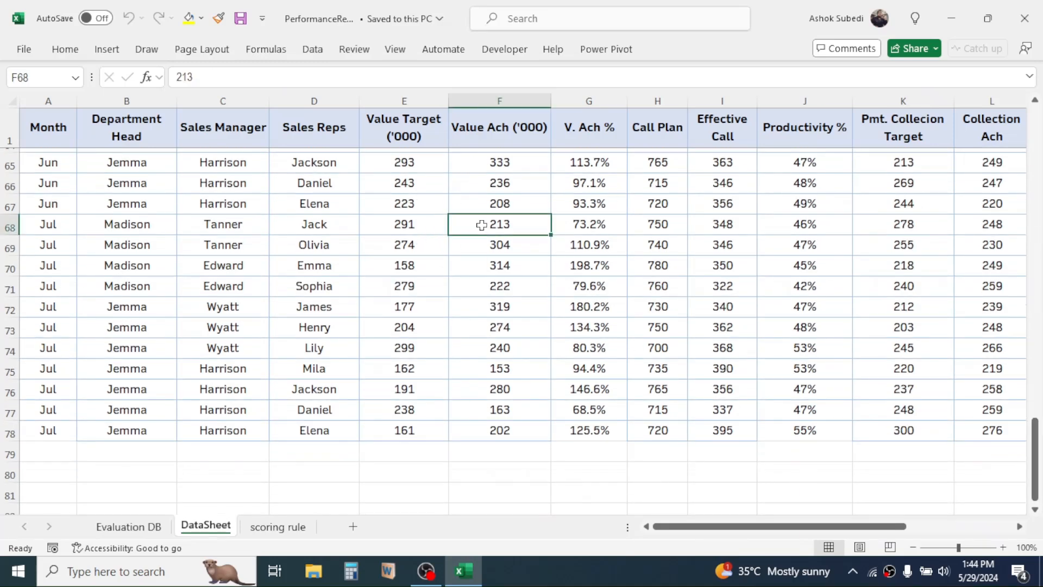
pyautogui.click(93, 51)
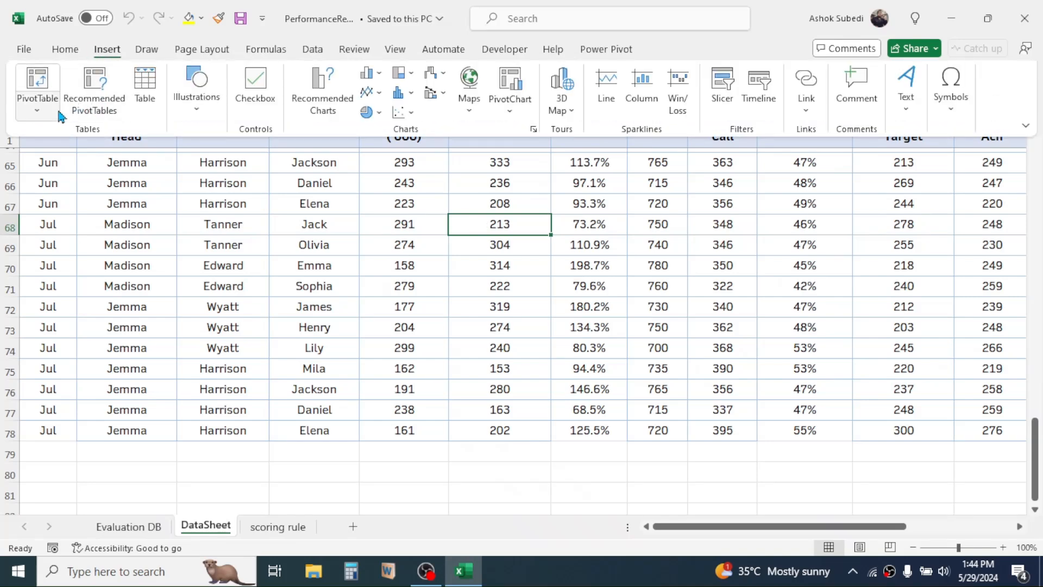
pyautogui.click(37, 100)
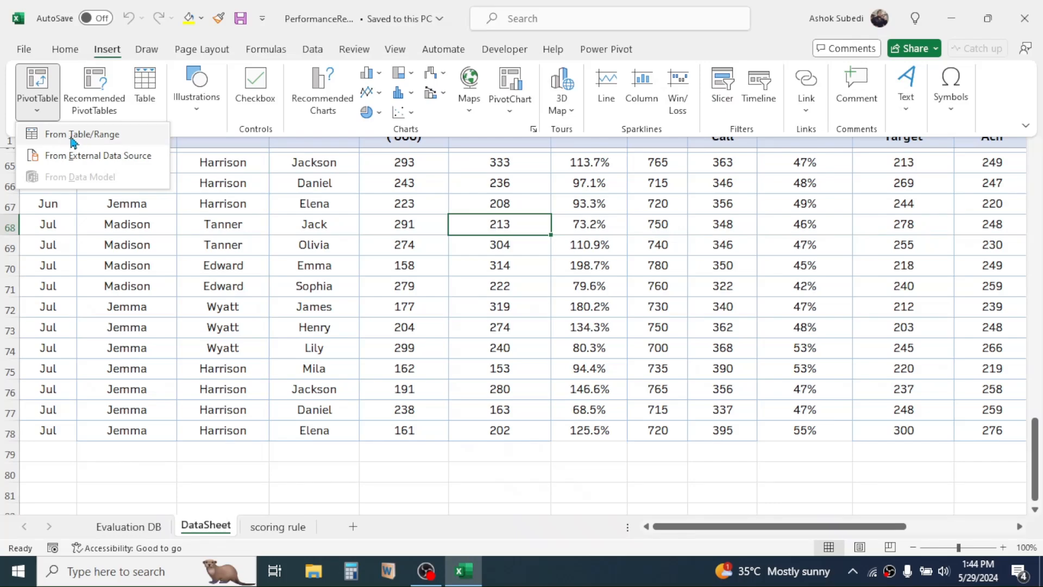
pyautogui.click(75, 137)
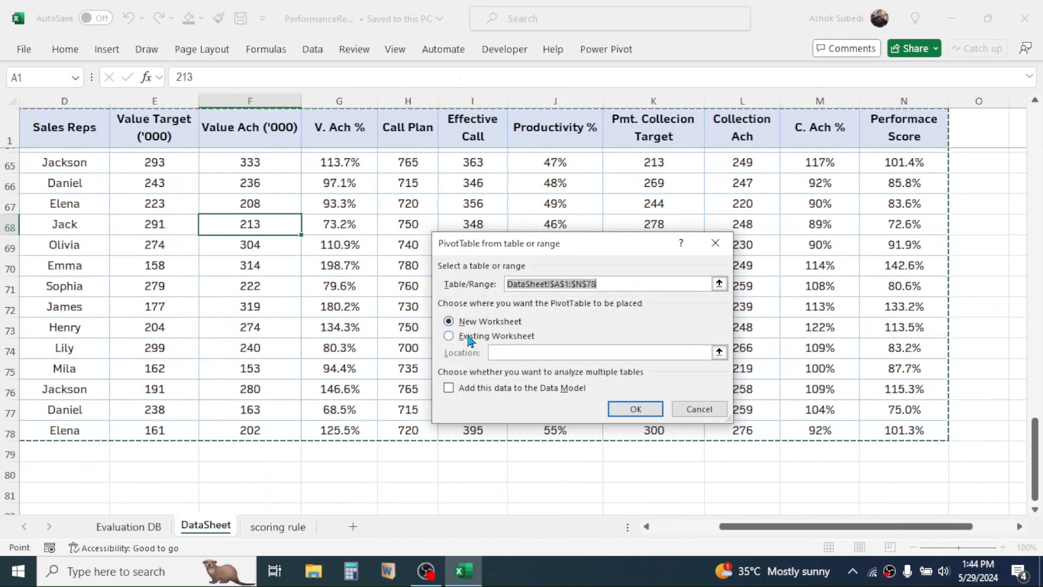
pyautogui.click(635, 411)
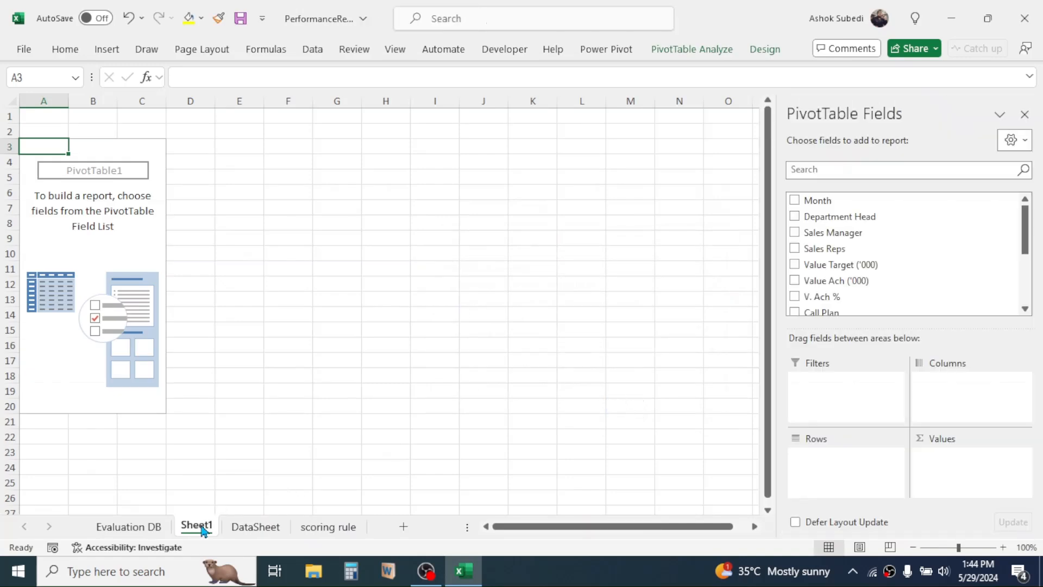
# Step: Rename the new PivotTable worksheet as pivot
pyautogui.rightClick(200, 526)
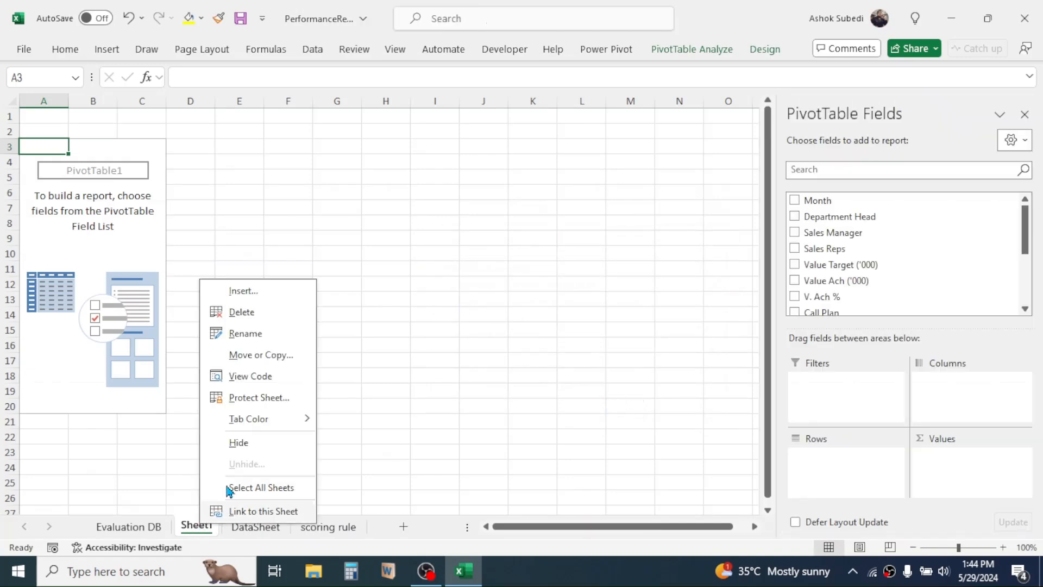
pyautogui.click(269, 333)
pyautogui.write('pivot')
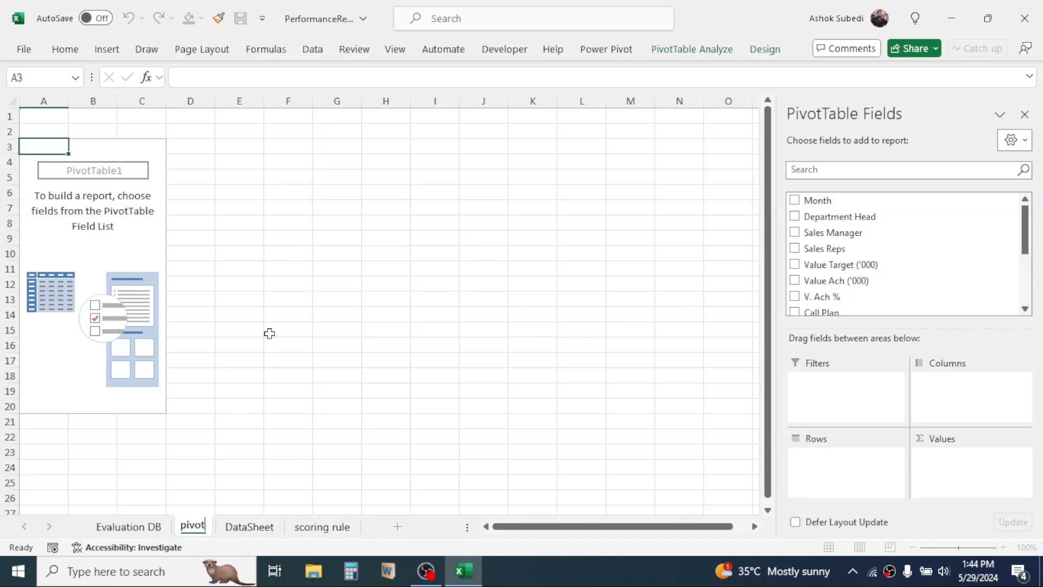
pyautogui.press('Return')
# Step: Add Value Target ('000) to the PivotTable's values and compare the pivot sheet with the DataSheet records
pyautogui.click(130, 196)
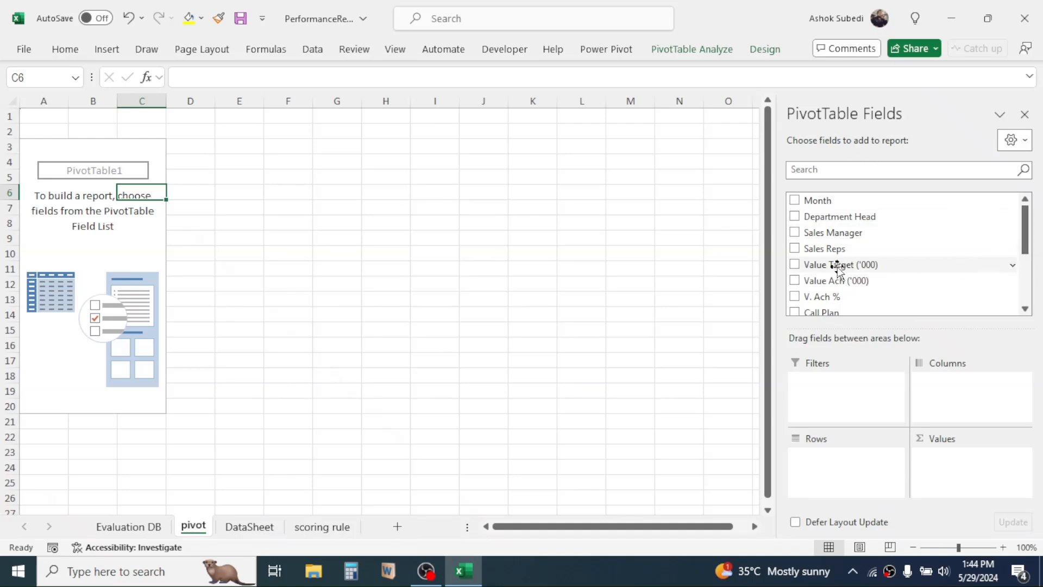
pyautogui.click(794, 264)
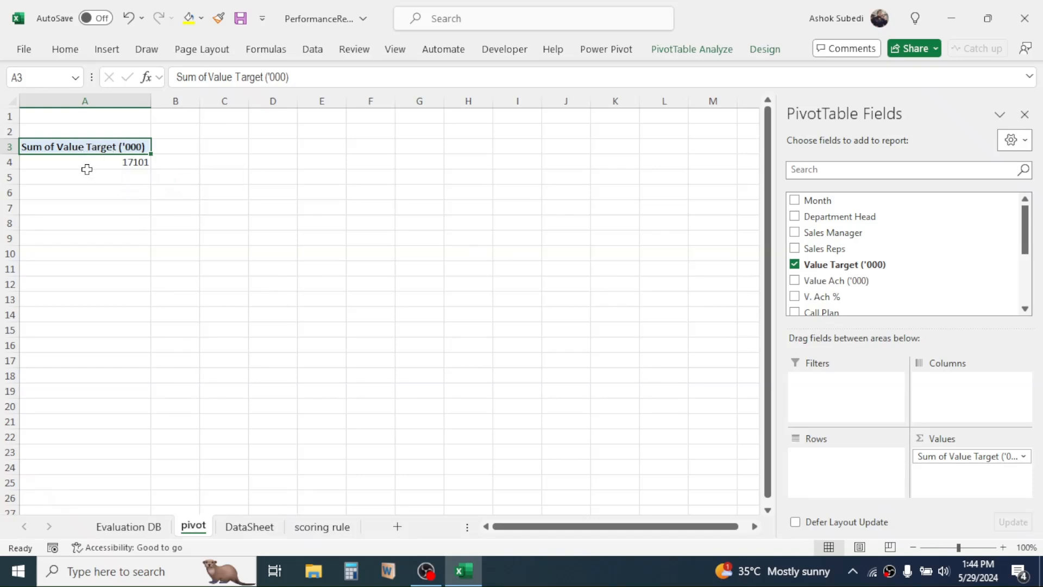
pyautogui.click(256, 527)
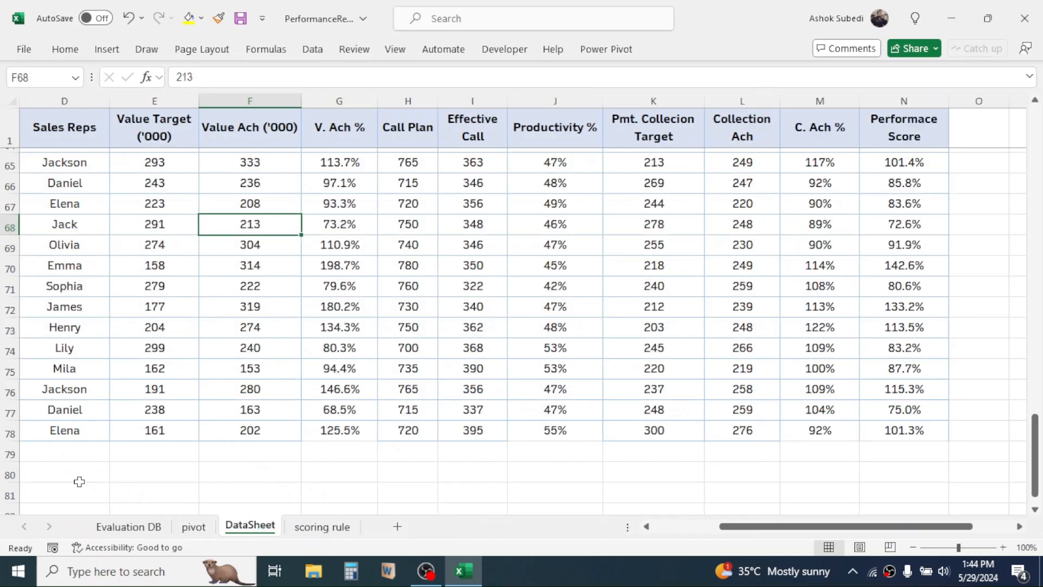
pyautogui.click(194, 526)
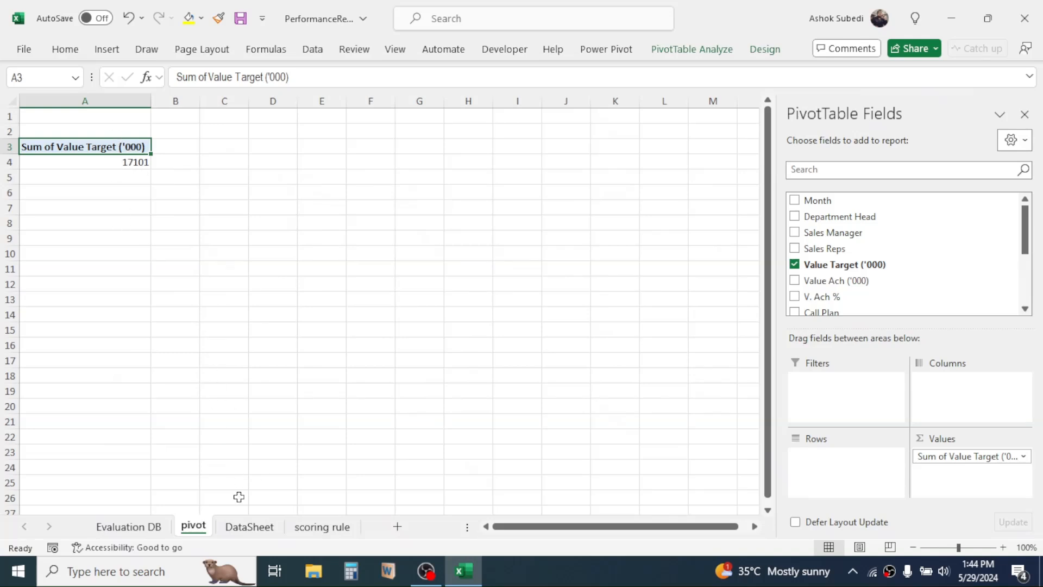
# Step: Create a new workbook-scope defined name called autoupdatesource from the DataSheet in the Name Manager
pyautogui.click(249, 526)
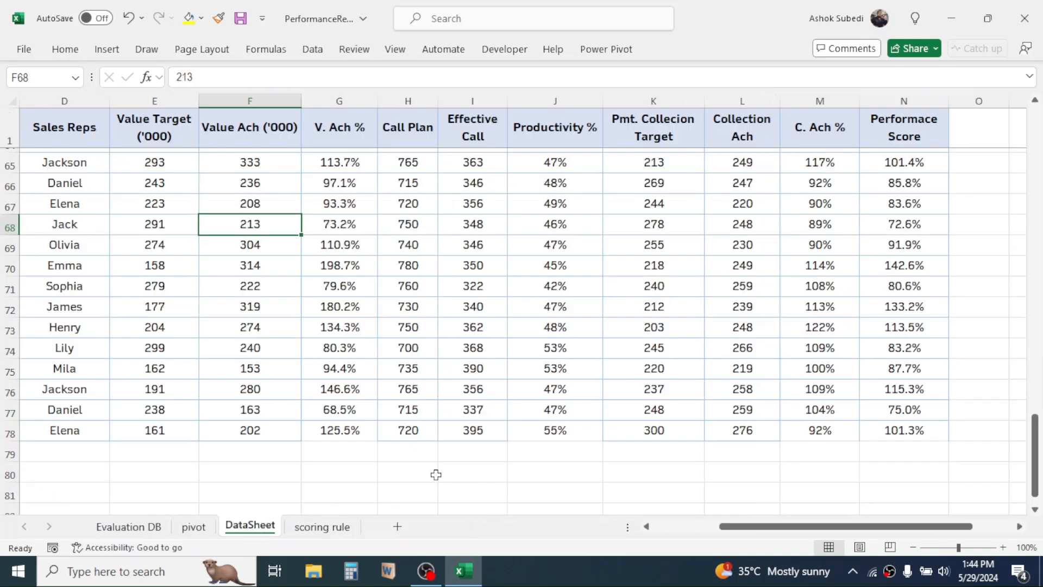
pyautogui.click(277, 54)
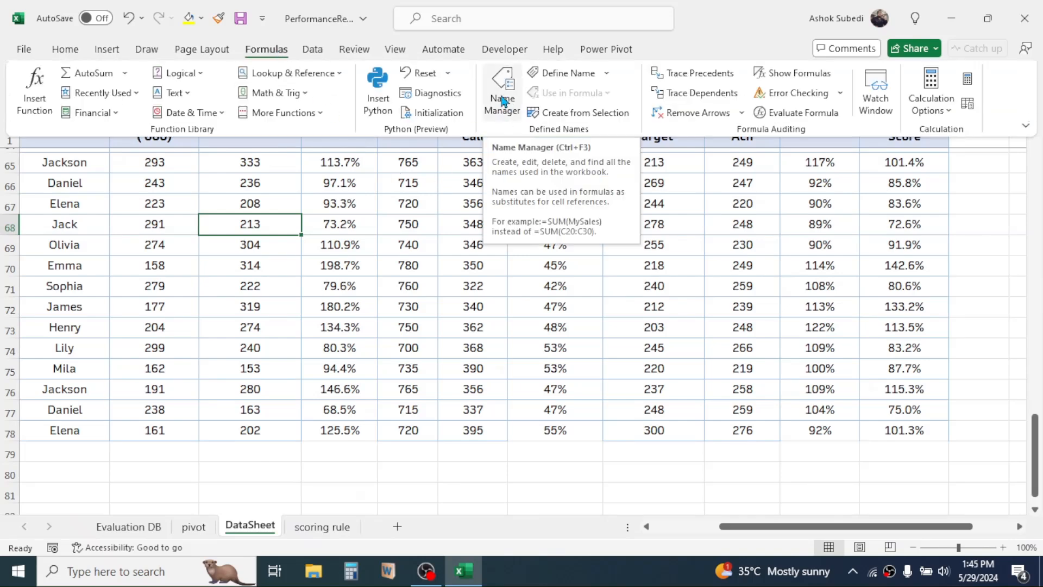
pyautogui.click(503, 123)
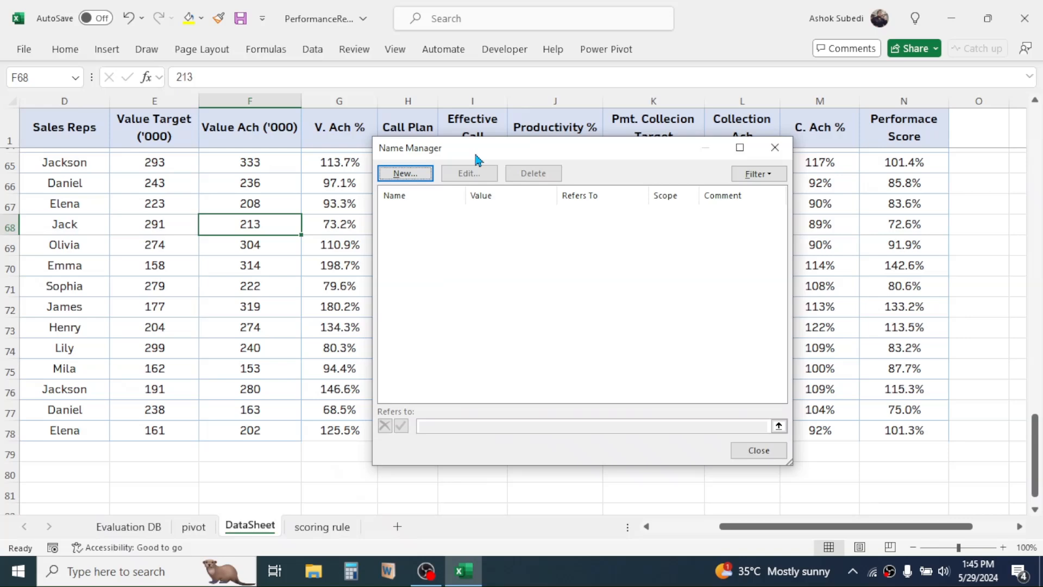
pyautogui.moveTo(477, 158); pyautogui.dragTo(478, 170)
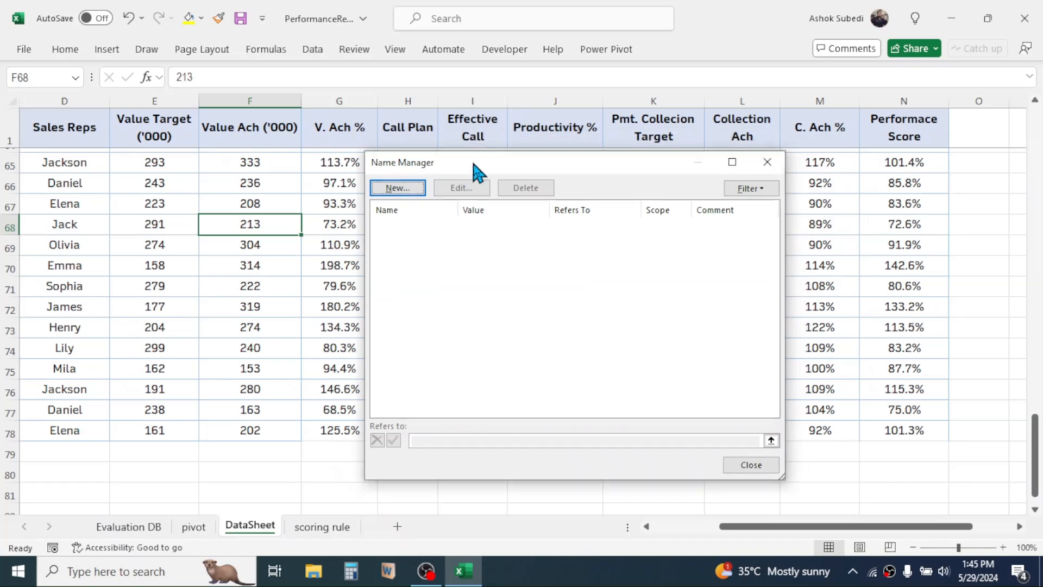
pyautogui.click(398, 189)
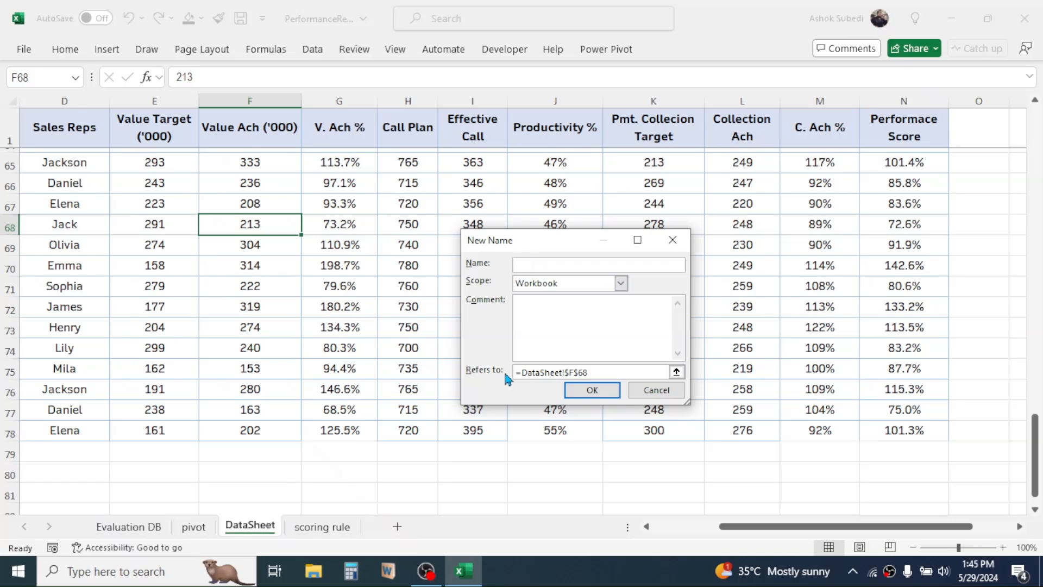
pyautogui.write('autoupdatesource')
# Step: Replace the autoupdatesource reference with an OFFSET formula anchored at DataSheet!$A$1
pyautogui.click(596, 373)
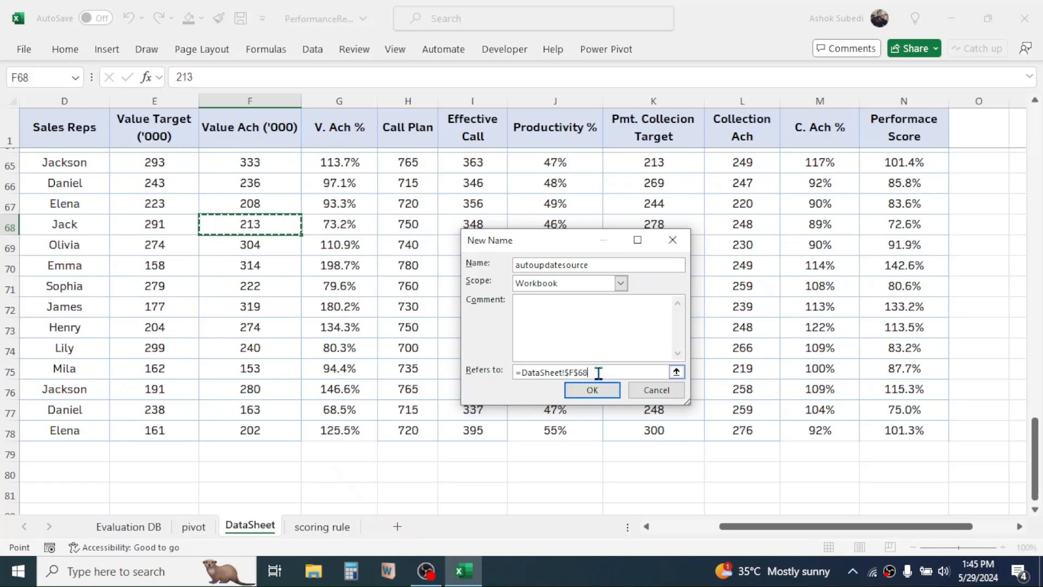
pyautogui.click(632, 371)
pyautogui.press('BackSpace')
pyautogui.press('BackSpace')
pyautogui.press('BackSpace')
pyautogui.press('BackSpace')
pyautogui.press('BackSpace')
pyautogui.press('BackSpace')
pyautogui.press('BackSpace')
pyautogui.press('BackSpace')
pyautogui.press('BackSpace')
pyautogui.press('BackSpace')
pyautogui.press('BackSpace')
pyautogui.press('BackSpace')
pyautogui.press('BackSpace')
pyautogui.press('BackSpace')
pyautogui.press('BackSpace')
pyautogui.press('BackSpace')
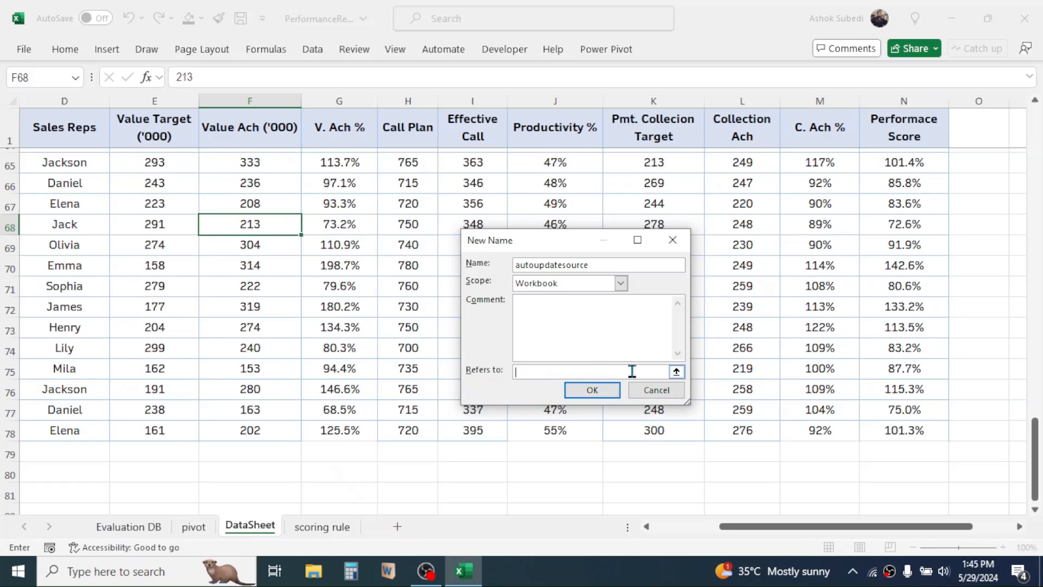
pyautogui.write('=OFFSET(')
pyautogui.moveTo(734, 529); pyautogui.dragTo(668, 528)
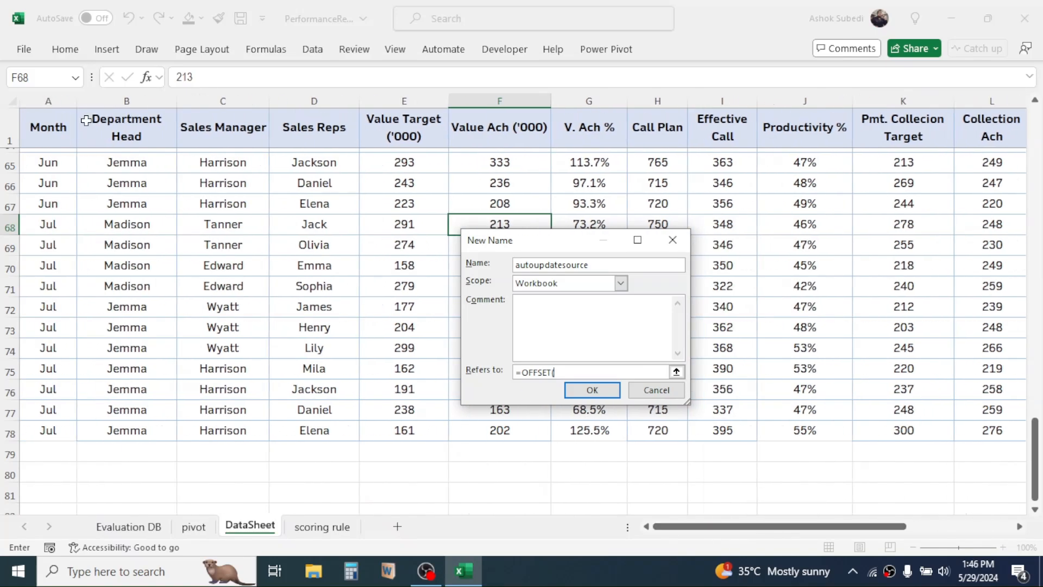
pyautogui.click(54, 133)
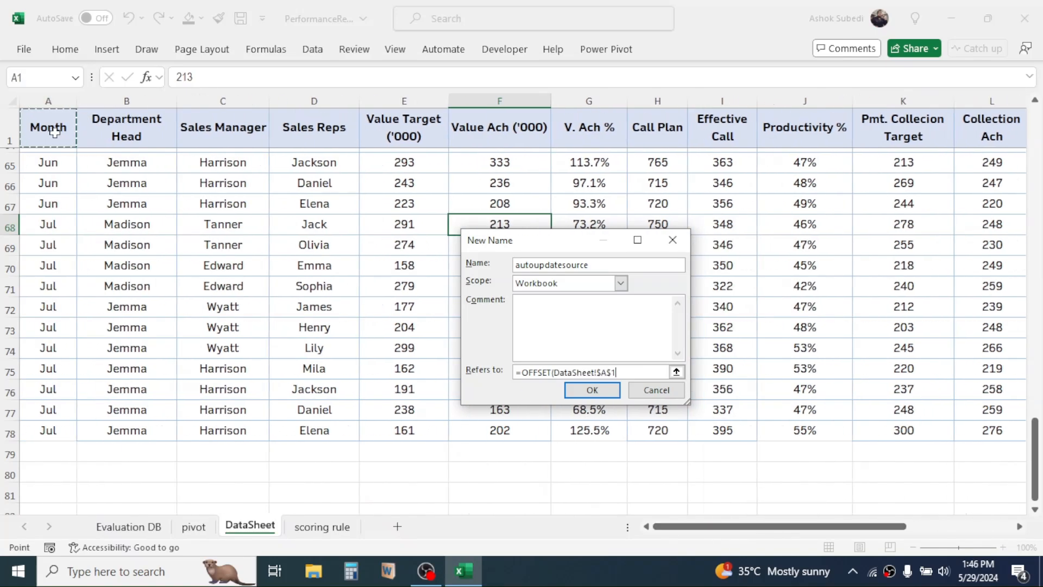
# Step: Complete the OFFSET formula with 0,0 offsets, COUNTA(DataSheet!$A:$A) as height and COUNTA(DataSheet!$1:$1) as width, and save the defined name
pyautogui.write(',0,0,COUN')
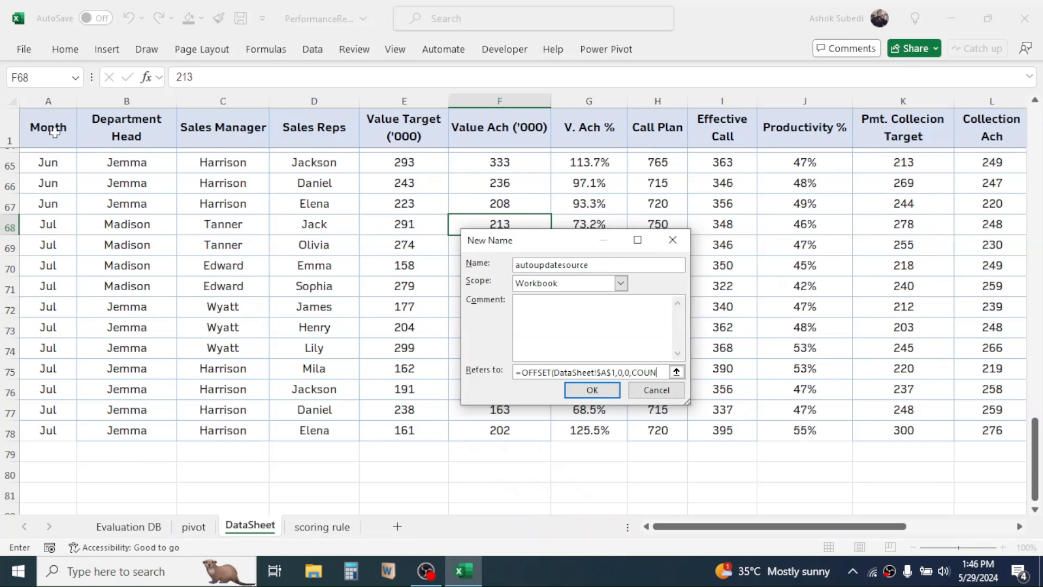
pyautogui.write('A(')
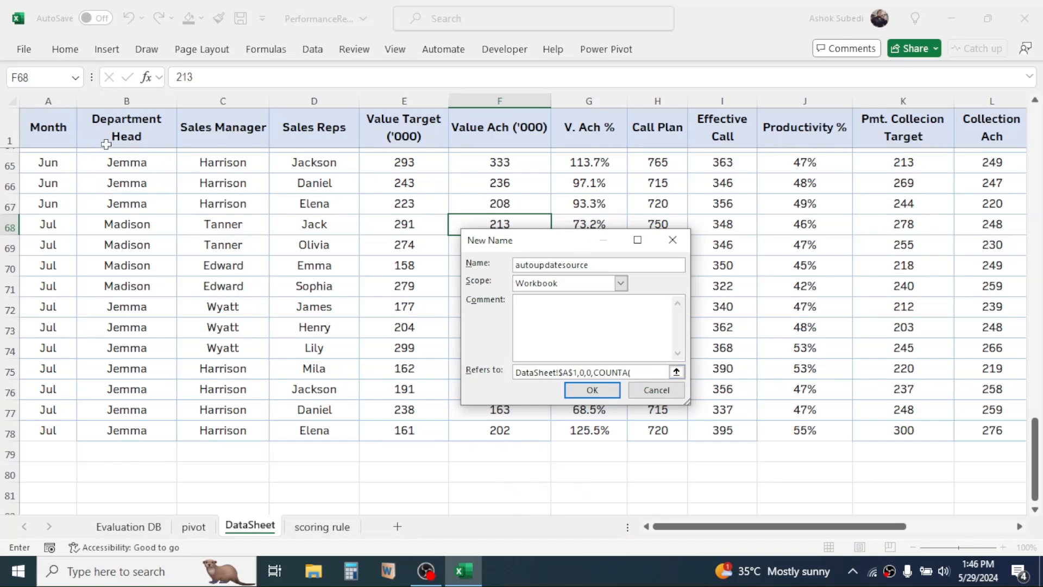
pyautogui.click(47, 100)
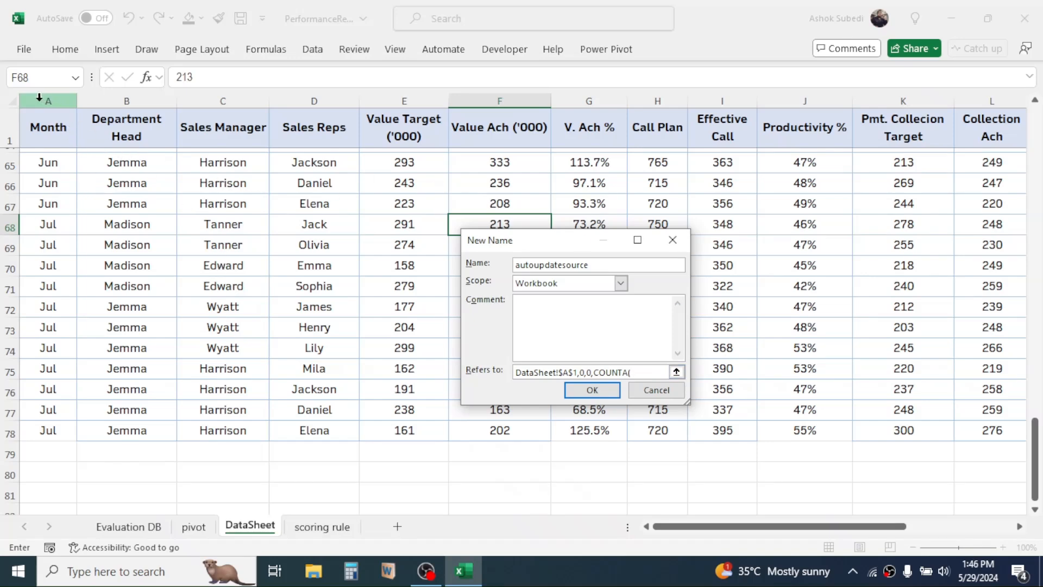
pyautogui.click(39, 96)
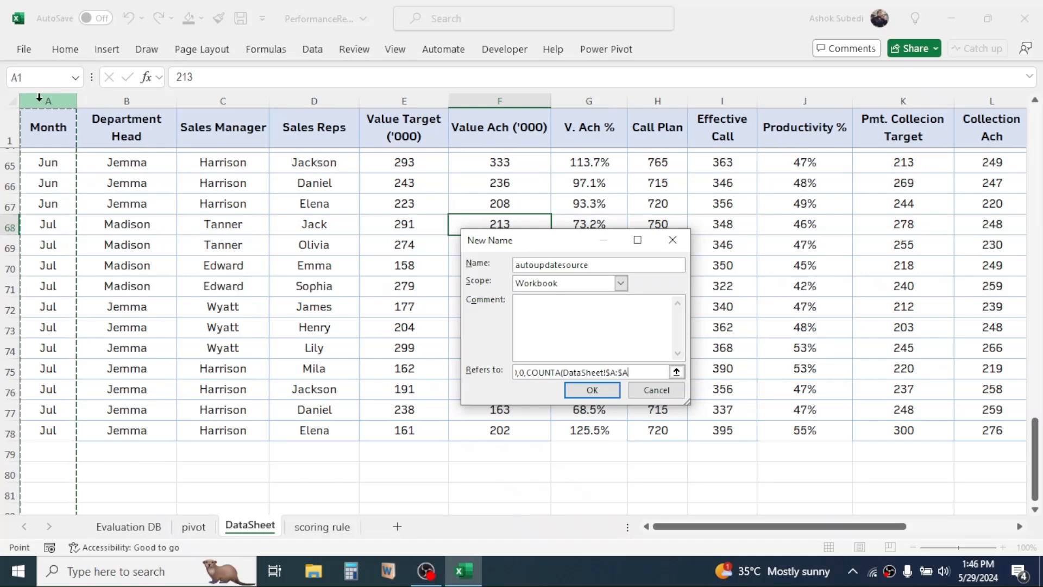
pyautogui.write('),CO')
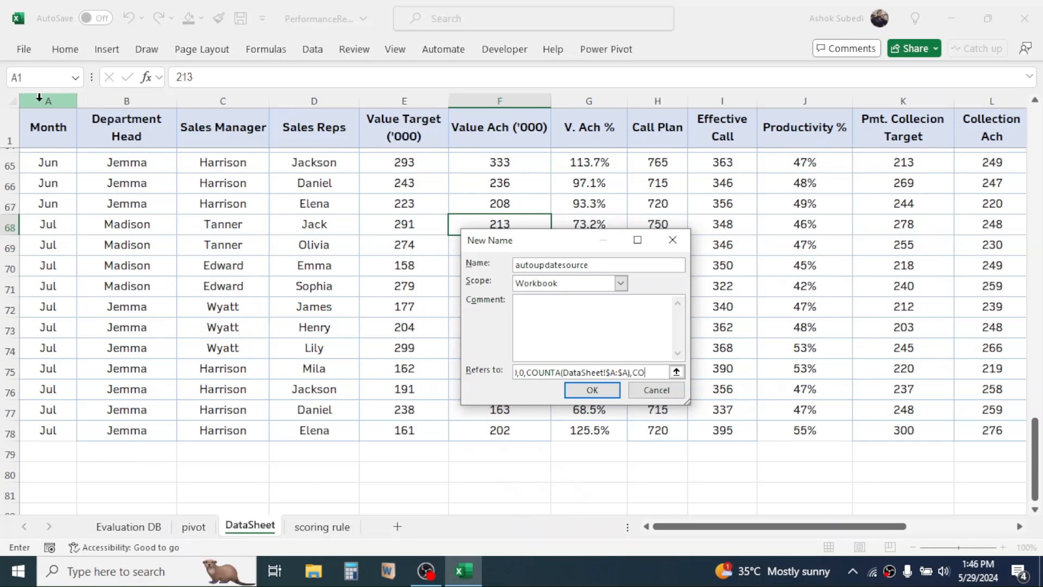
pyautogui.write('UNTA(')
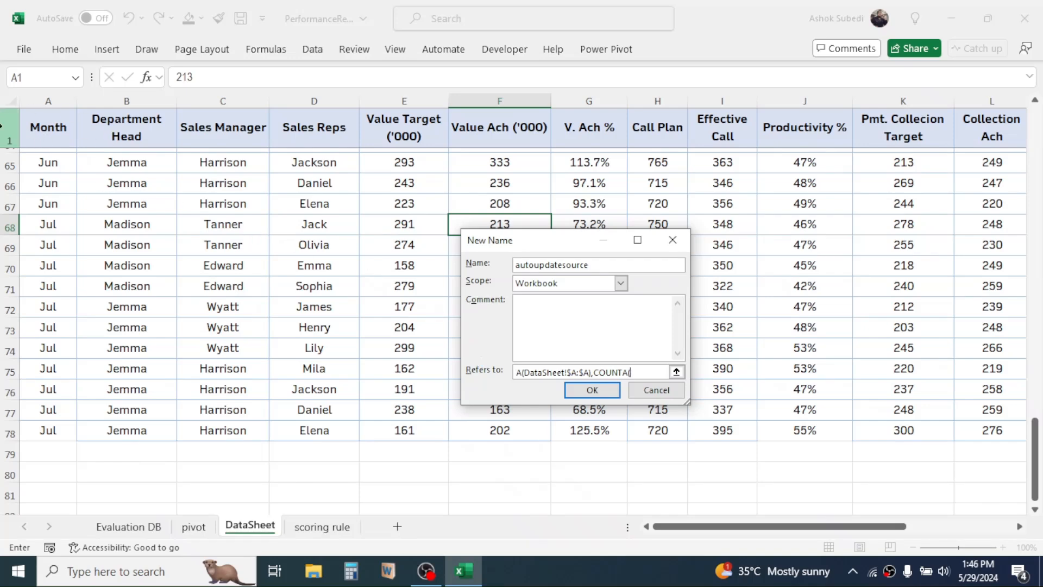
pyautogui.click(10, 133)
pyautogui.write('),COUNT')
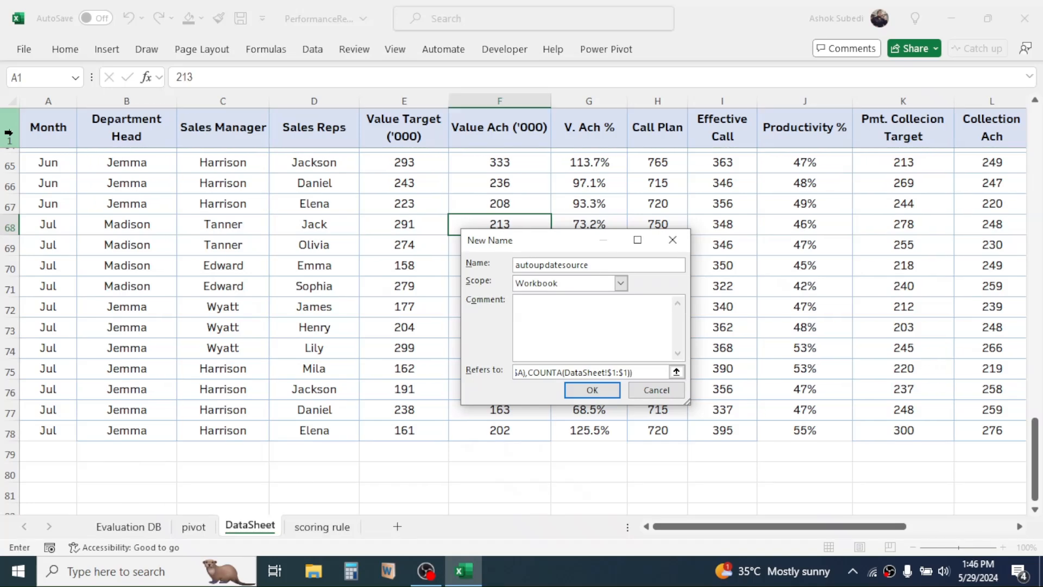
pyautogui.click(592, 391)
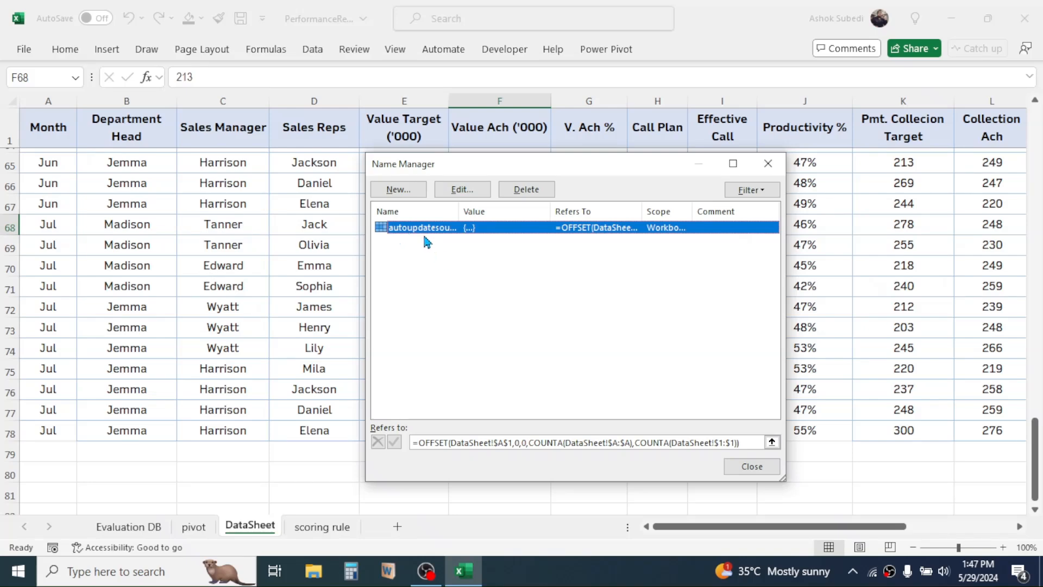
pyautogui.click(753, 466)
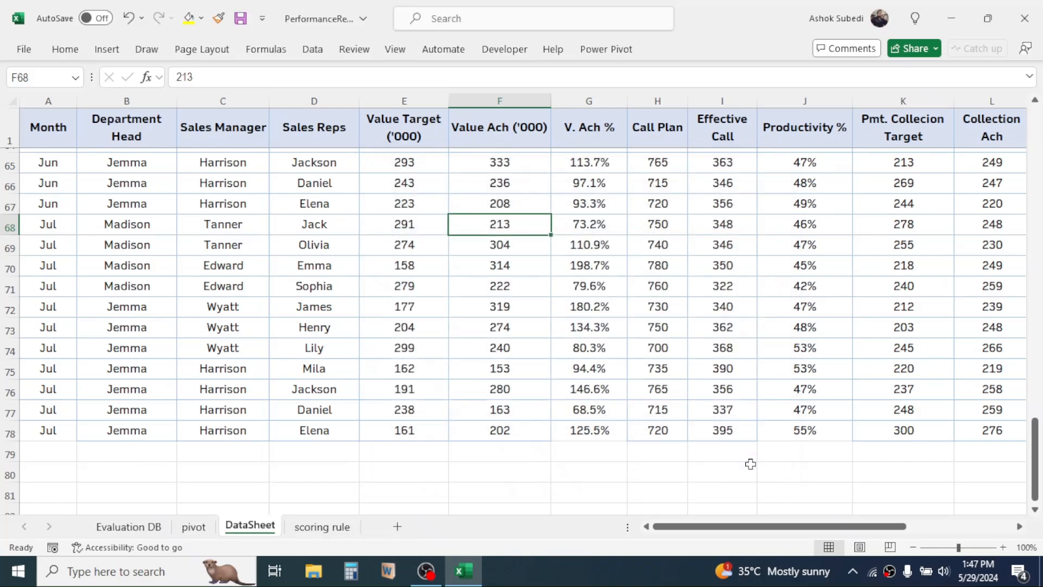
# Step: Change the data source of the PivotTable on the pivot sheet to autoupdatesource and check it against the DataSheet
pyautogui.click(197, 527)
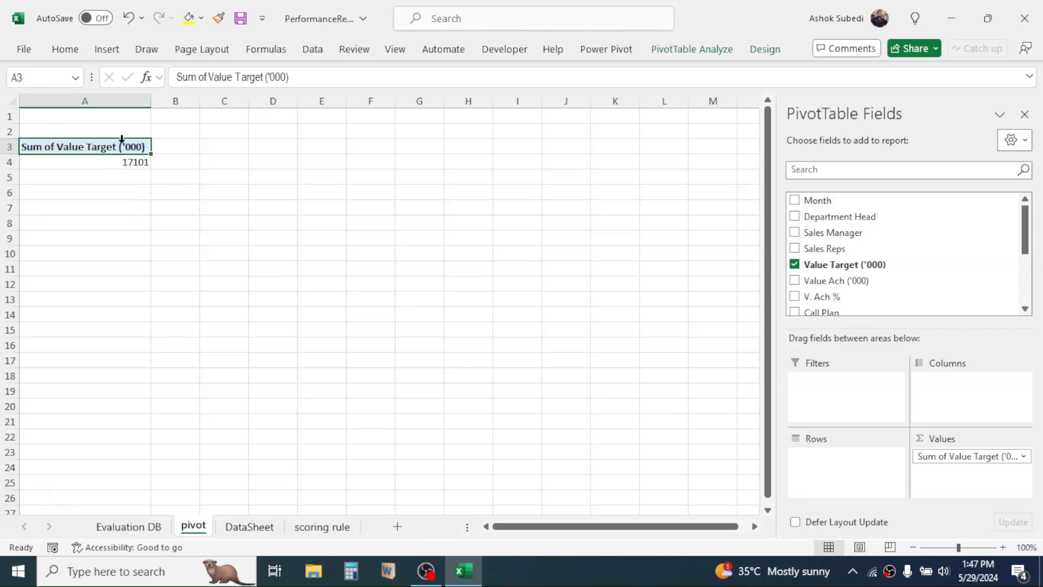
pyautogui.click(705, 55)
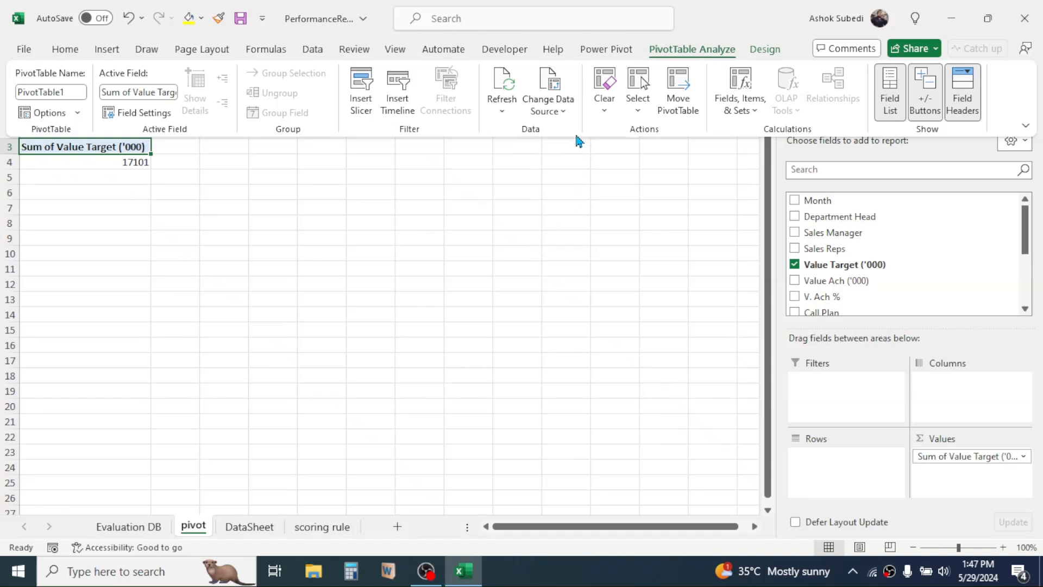
pyautogui.click(567, 114)
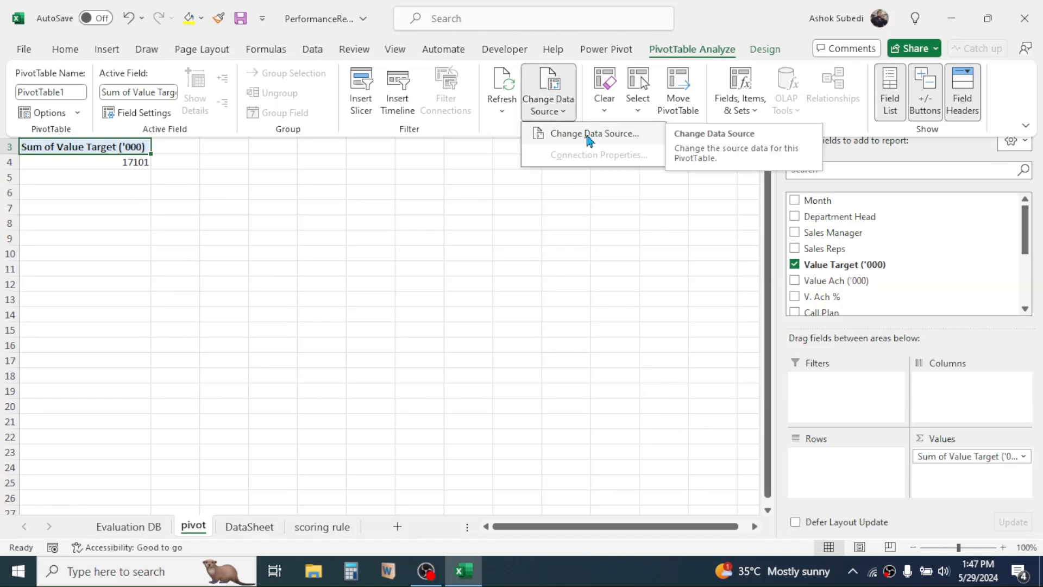
pyautogui.click(587, 137)
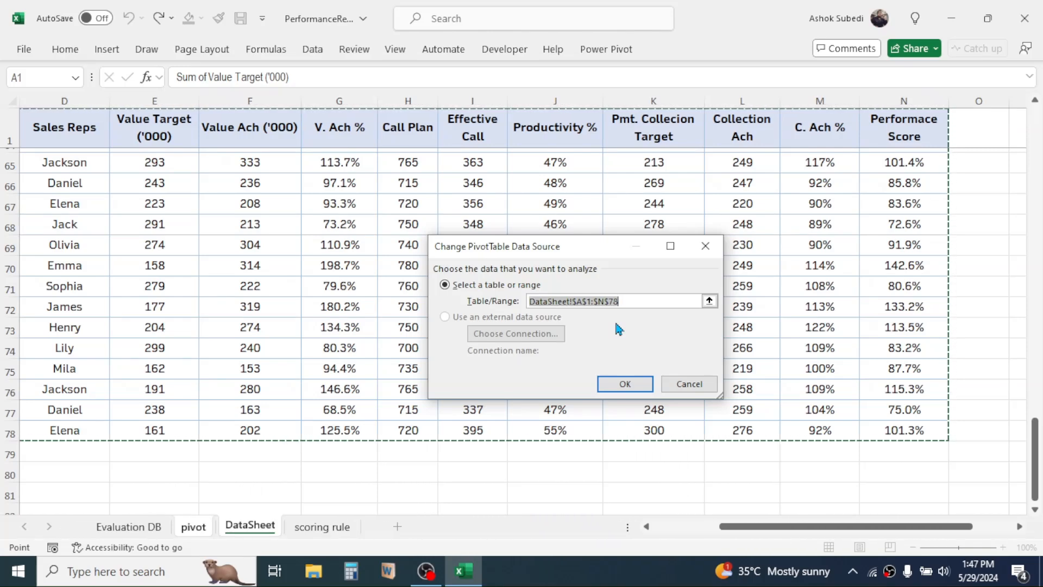
pyautogui.write('auto')
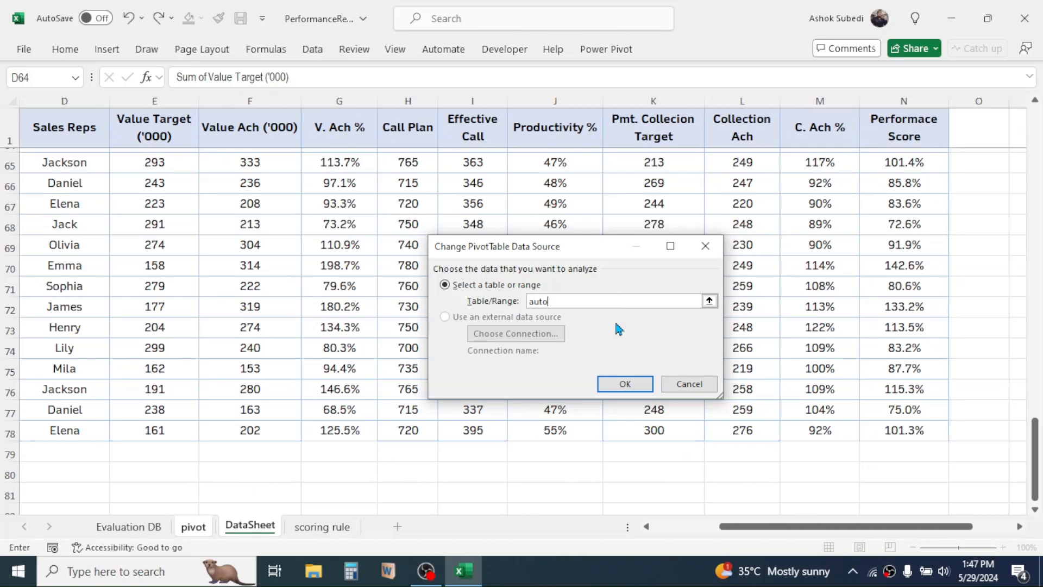
pyautogui.write('updatesource')
pyautogui.click(625, 384)
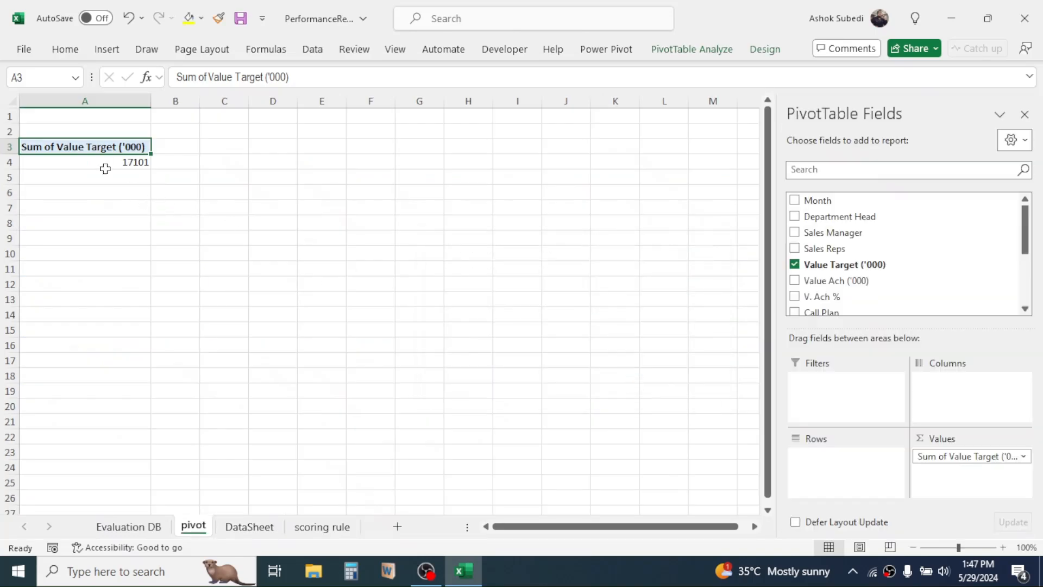
pyautogui.moveTo(115, 165)
pyautogui.click(244, 528)
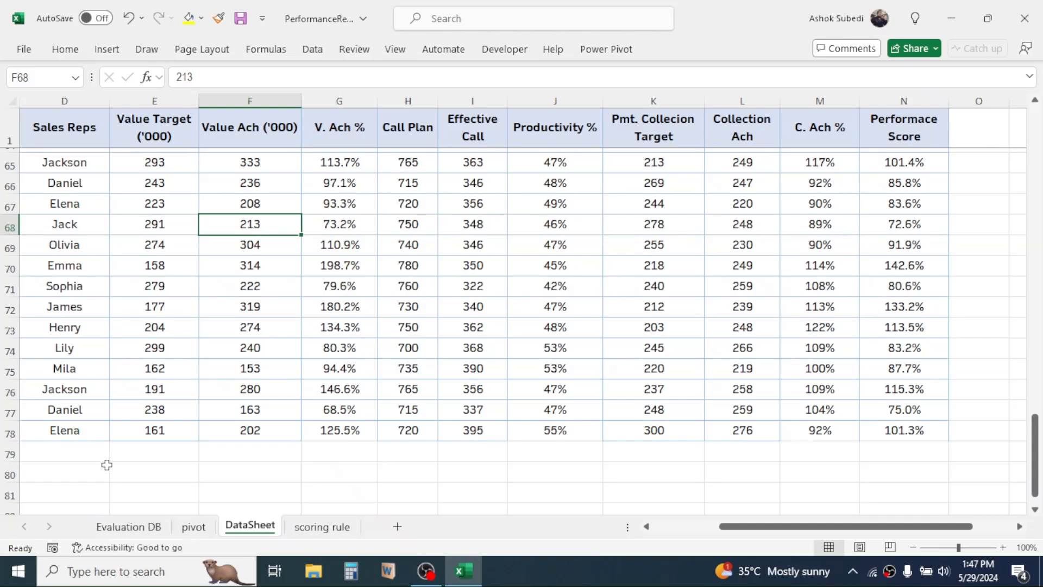
# Step: Insert slicers for Month, Department Head, Sales Manager and Sales Reps from the PivotTable on the pivot sheet
pyautogui.click(193, 526)
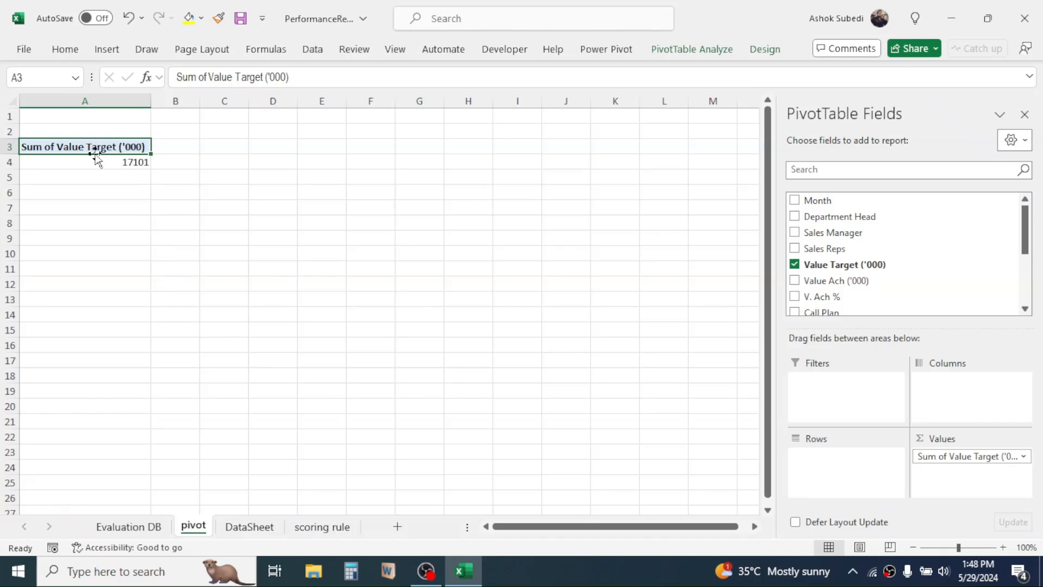
pyautogui.click(701, 54)
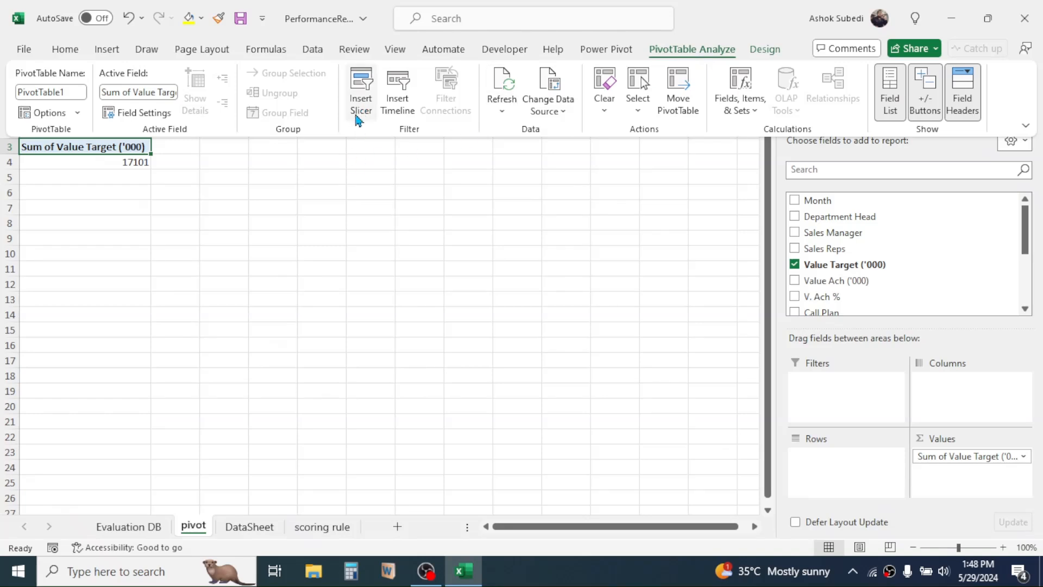
pyautogui.click(358, 111)
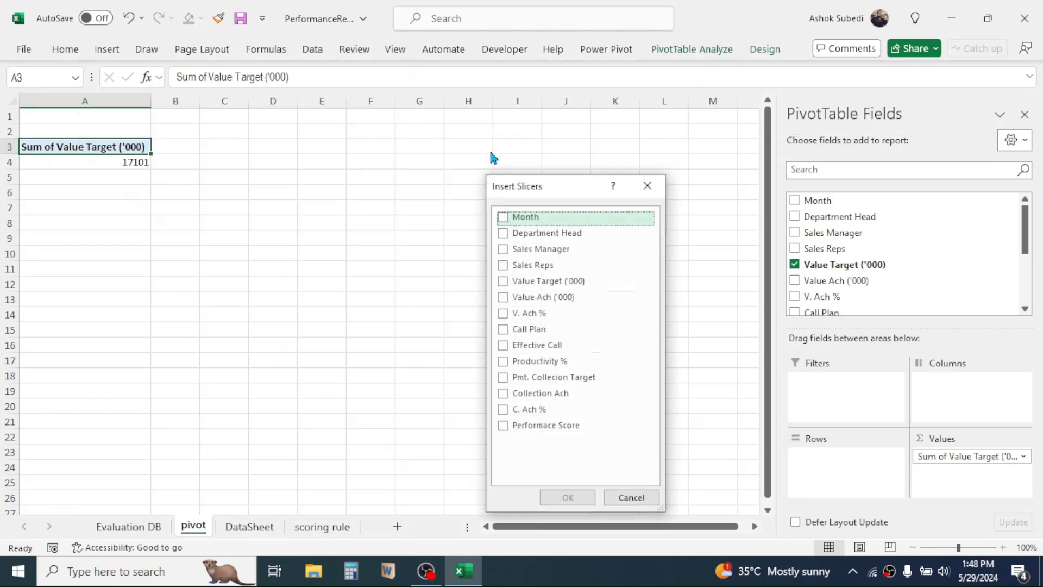
pyautogui.moveTo(550, 187); pyautogui.dragTo(401, 128)
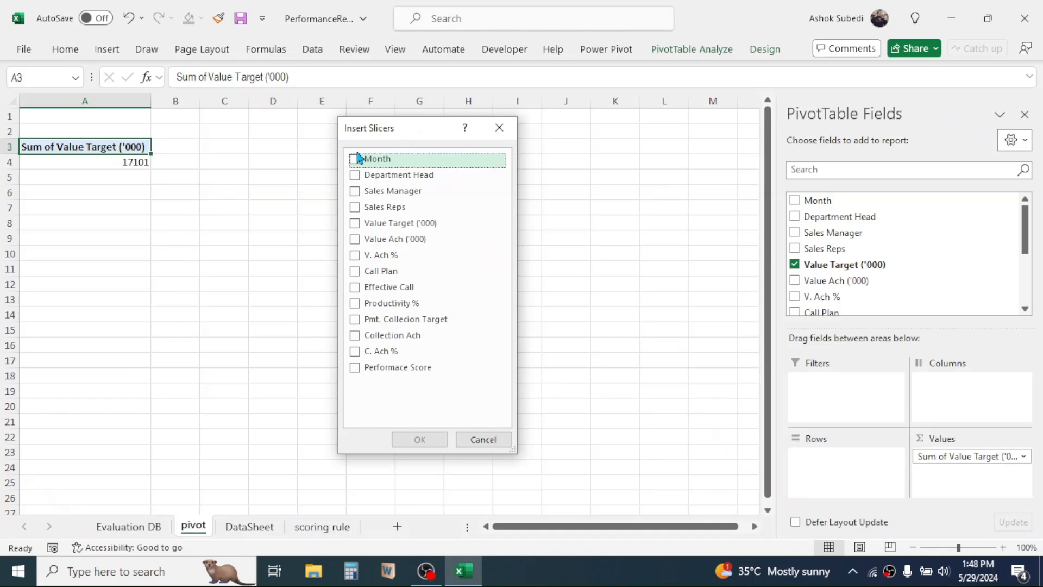
pyautogui.click(354, 161)
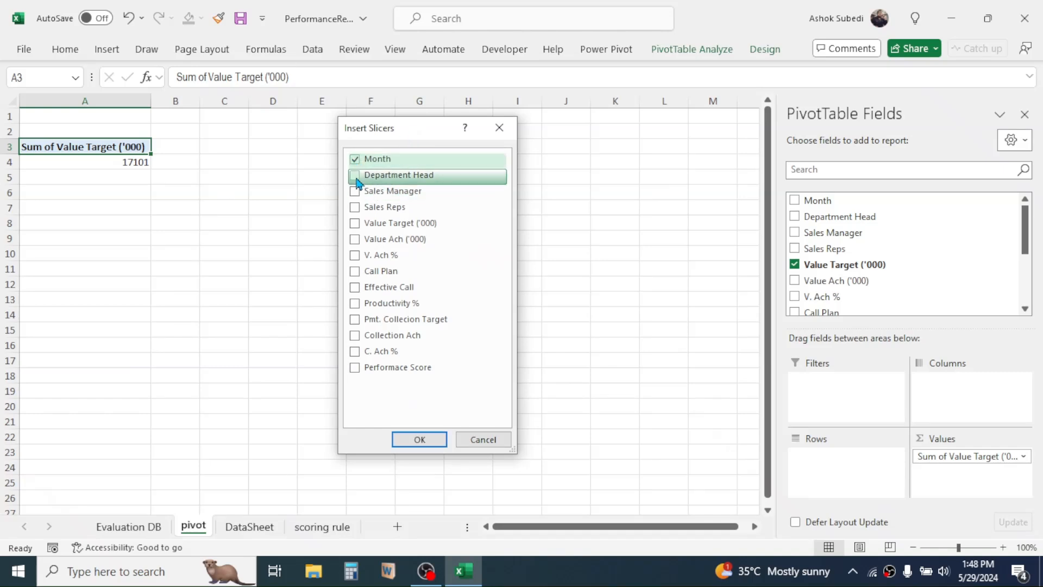
pyautogui.click(356, 179)
pyautogui.click(378, 193)
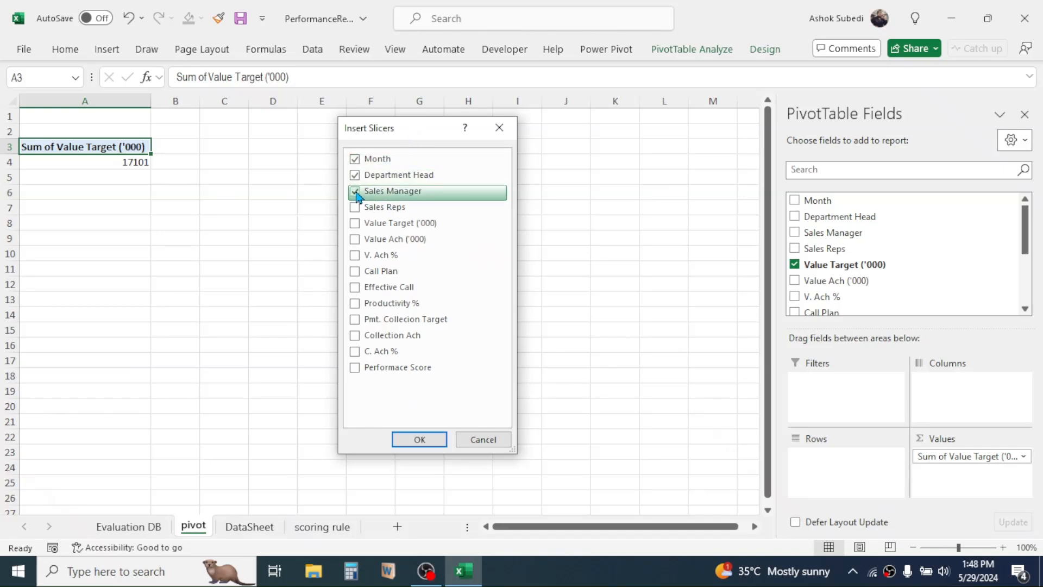
pyautogui.click(355, 209)
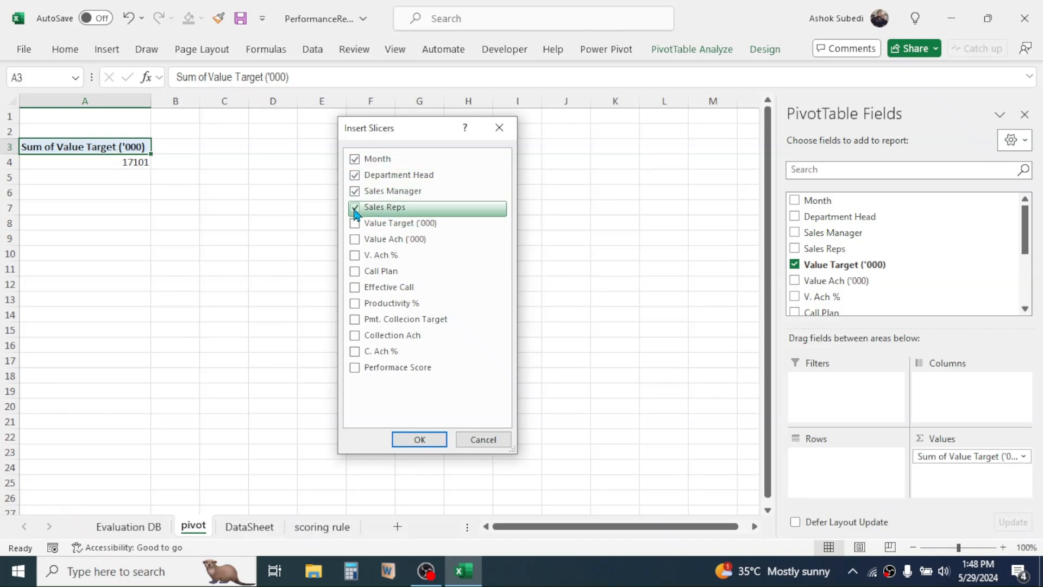
pyautogui.click(418, 439)
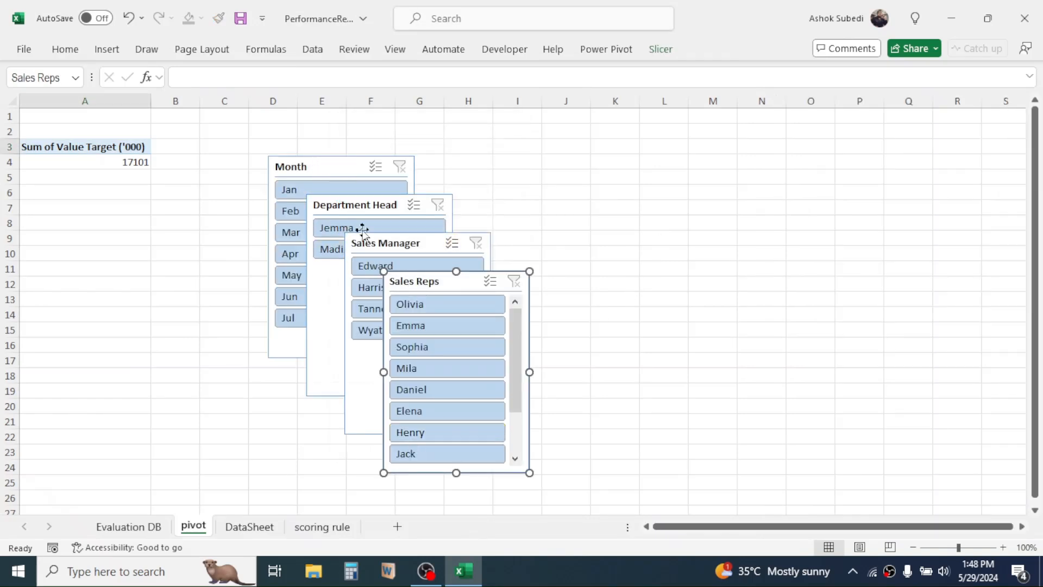
# Step: Draw a large rounded rectangle on the Evaluation DB sheet spanning about A1 to O19 and make its corners less rounded
pyautogui.click(144, 527)
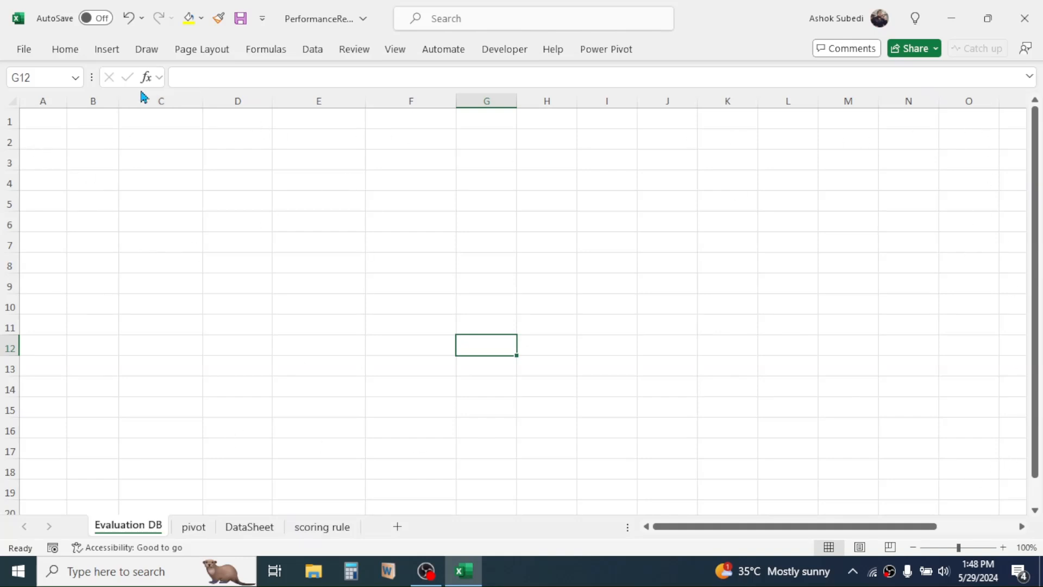
pyautogui.click(108, 50)
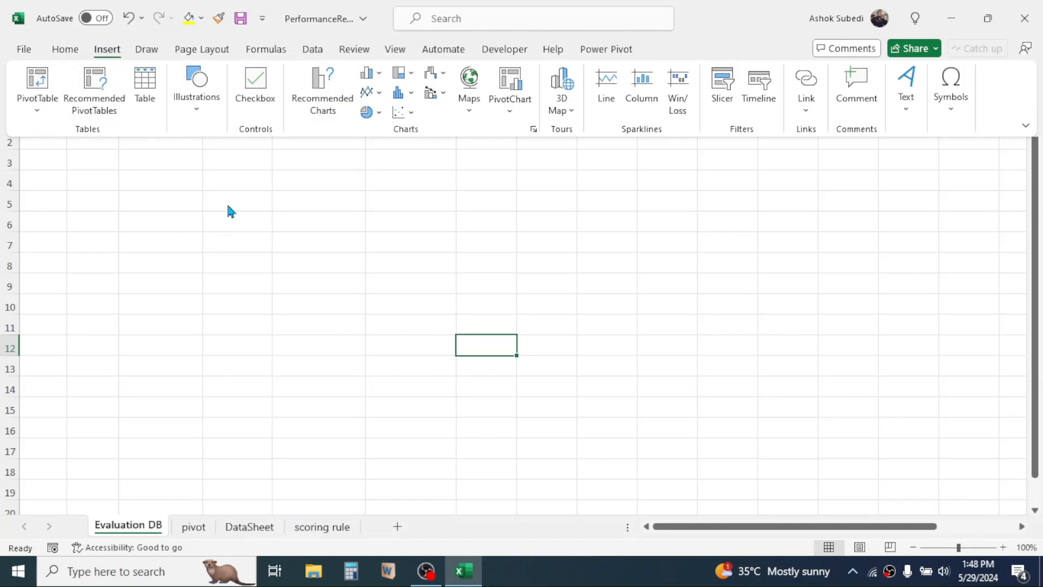
pyautogui.click(191, 109)
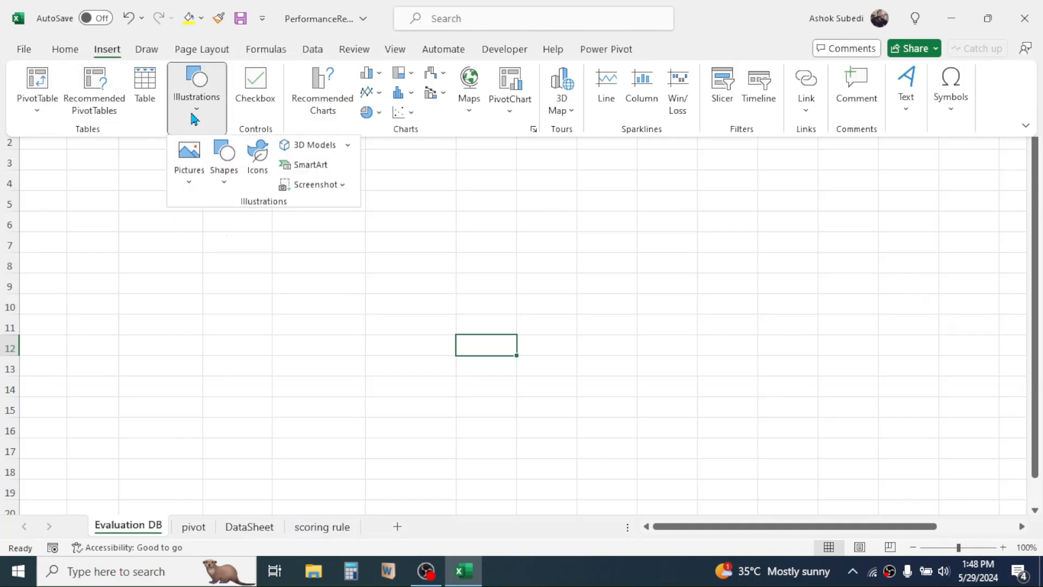
pyautogui.click(222, 182)
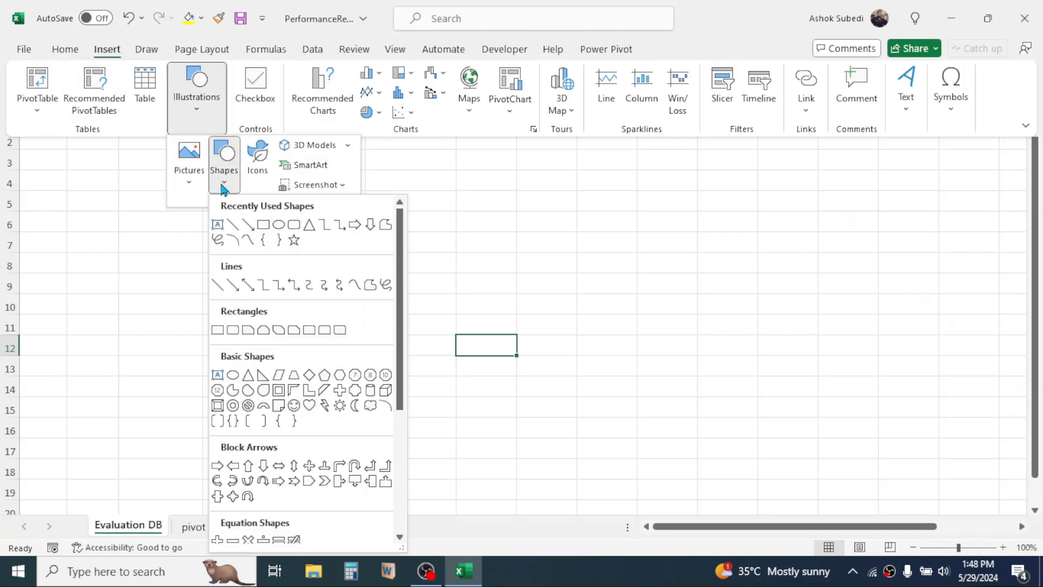
pyautogui.click(295, 225)
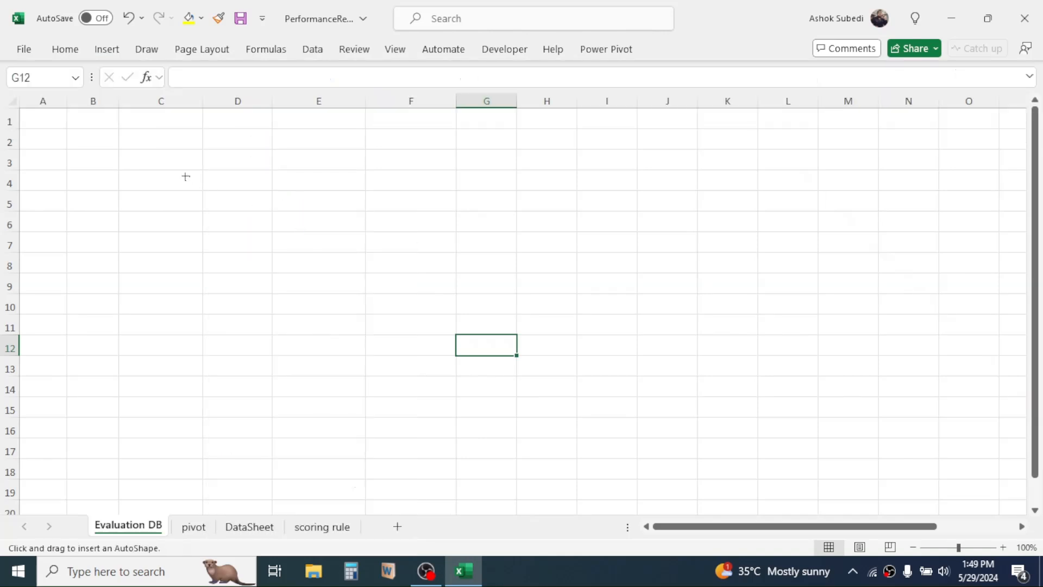
pyautogui.moveTo(33, 114); pyautogui.dragTo(1005, 503)
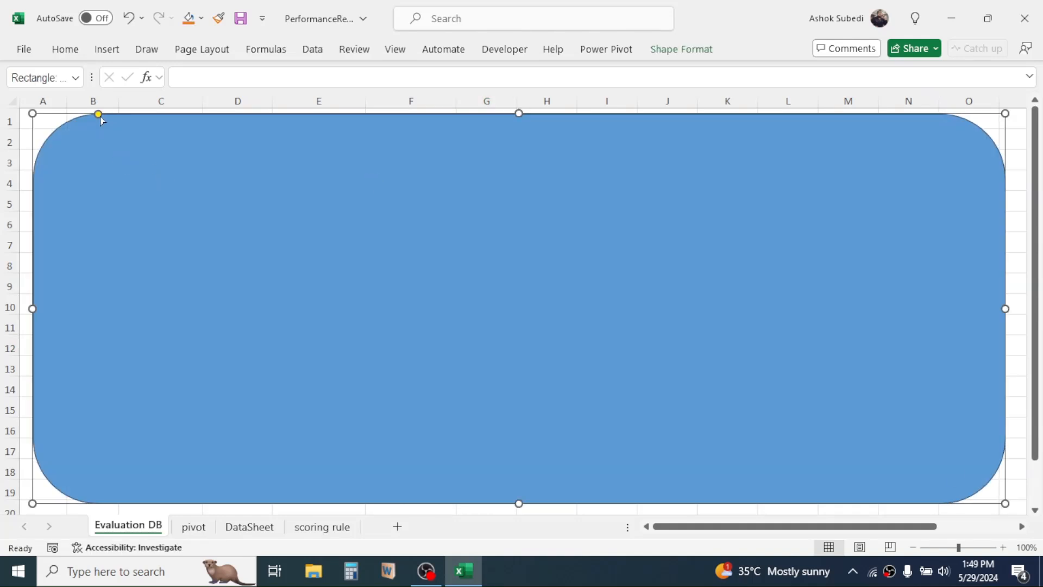
pyautogui.moveTo(100, 114); pyautogui.dragTo(54, 118)
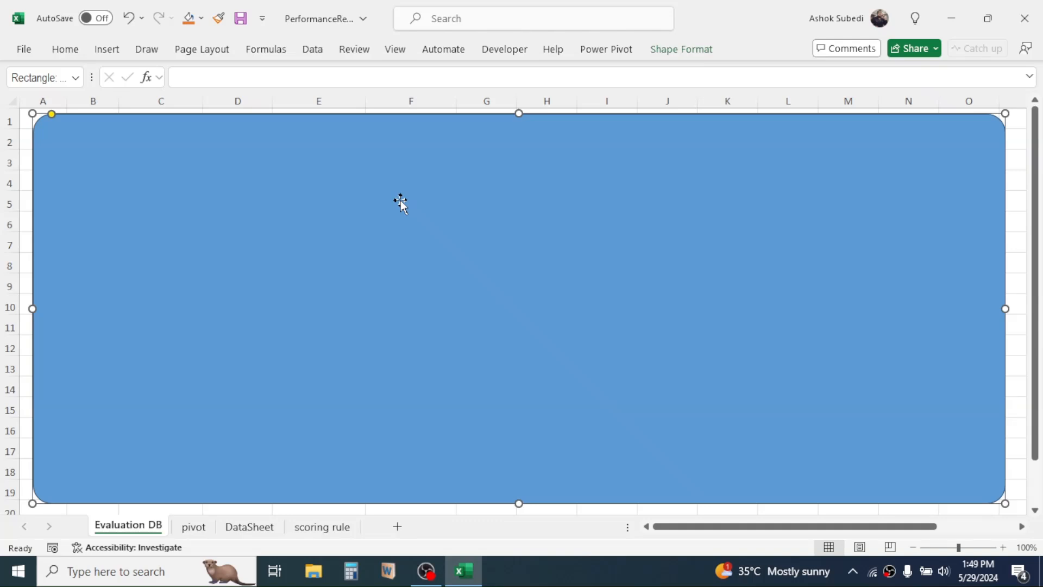
# Step: Insert a wide text box across the upper part of the rounded rectangle with the text "Sales Team Performance Review Dashboard"
pyautogui.click(107, 49)
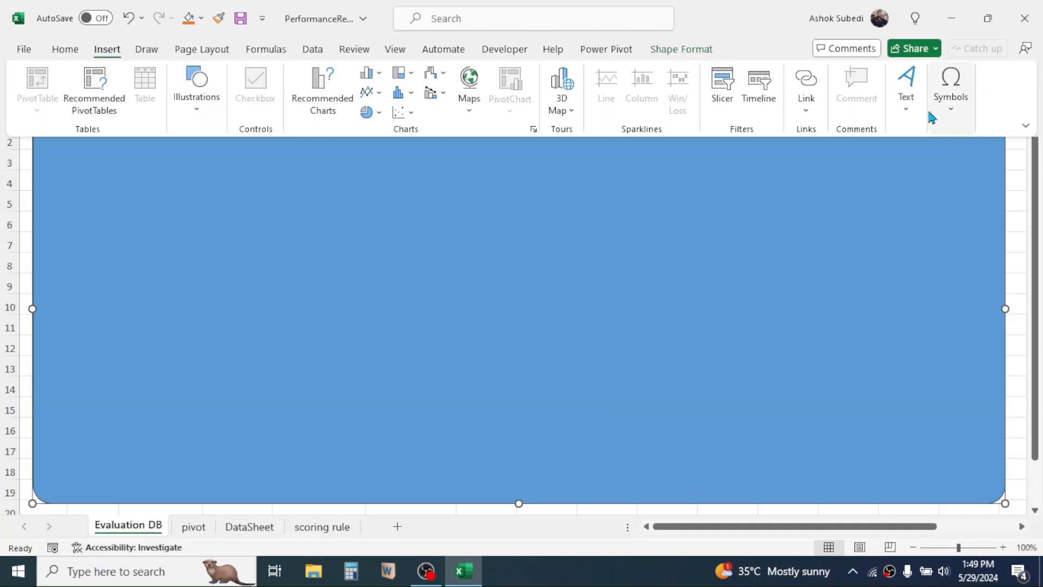
pyautogui.click(902, 120)
pyautogui.click(860, 173)
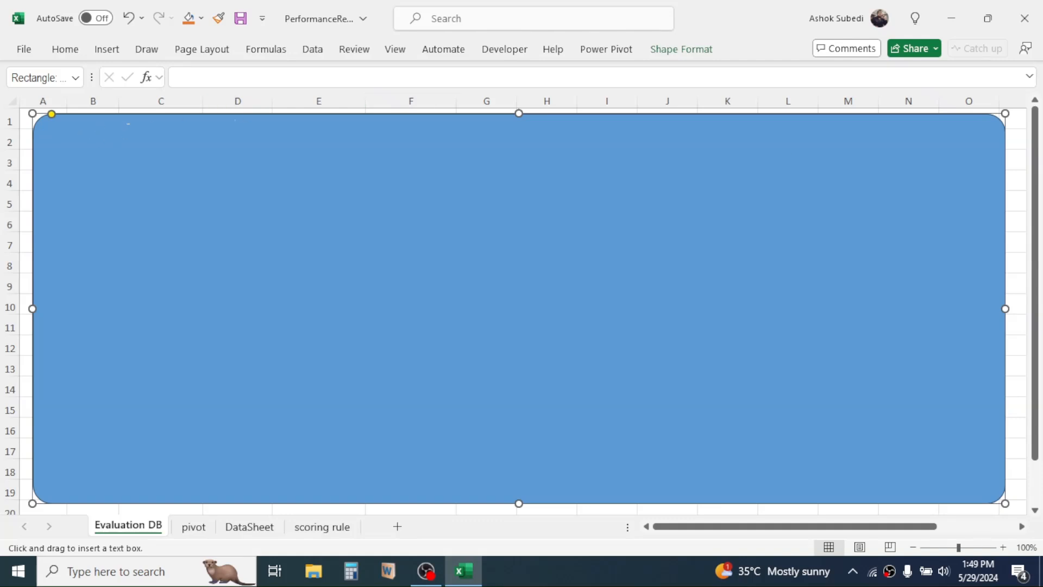
pyautogui.moveTo(128, 124); pyautogui.dragTo(935, 163)
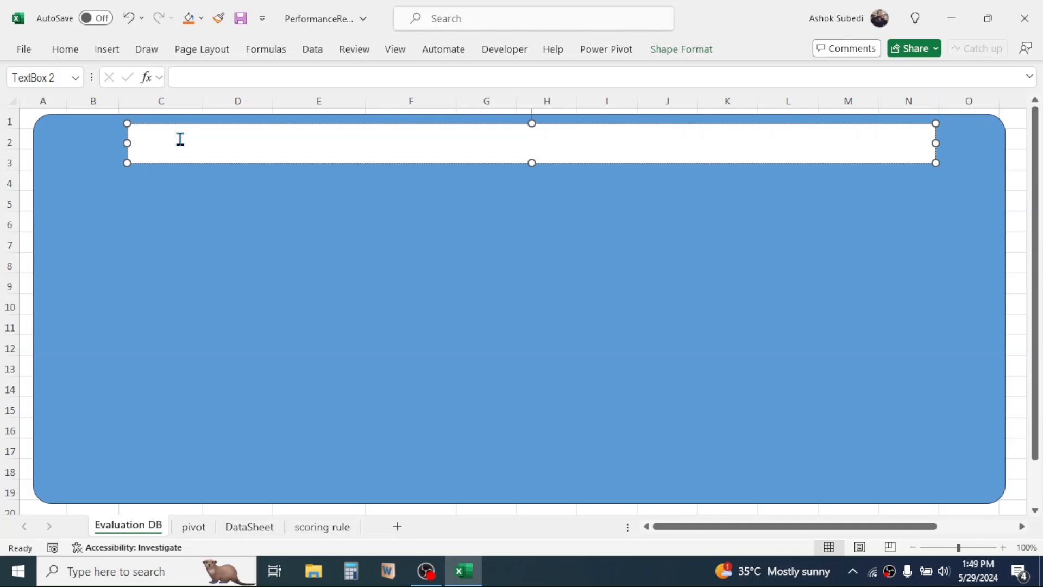
pyautogui.write('Sales Team Performance Review Dashboard')
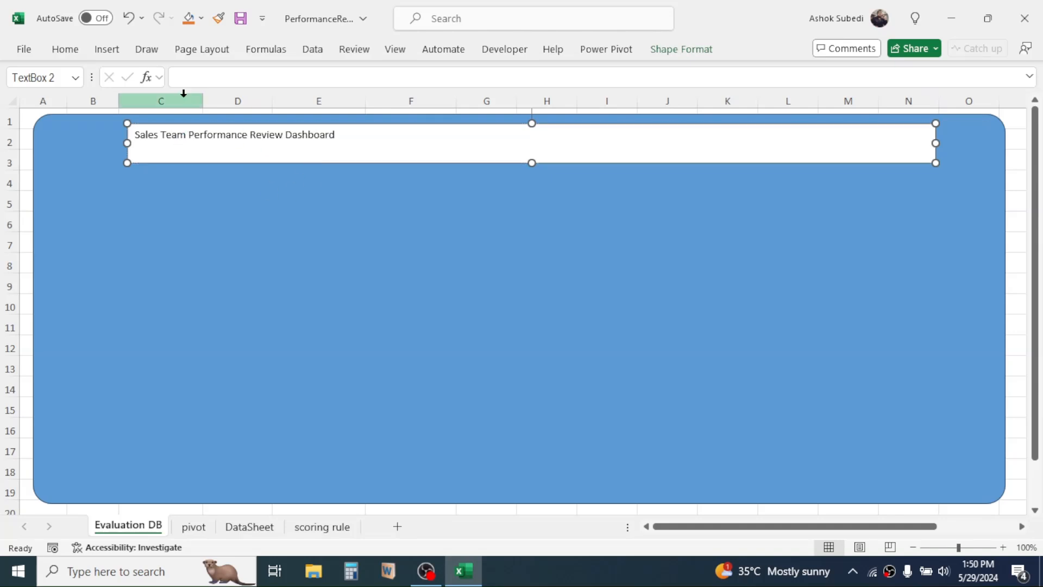
# Step: Enlarge the dashboard title text to size 24 and center it horizontally and vertically in its text box
pyautogui.click(65, 50)
pyautogui.tripleClick(231, 80)
pyautogui.doubleClick(230, 80)
pyautogui.click(230, 80)
pyautogui.click(300, 102)
pyautogui.click(302, 79)
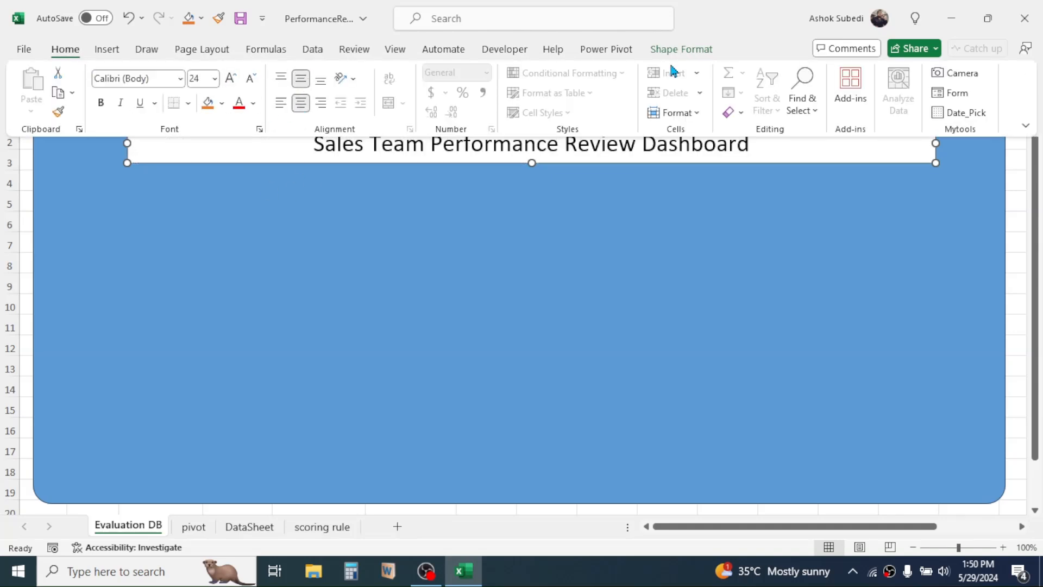
# Step: Remove the outline and the fill of the dashboard title text box
pyautogui.click(687, 53)
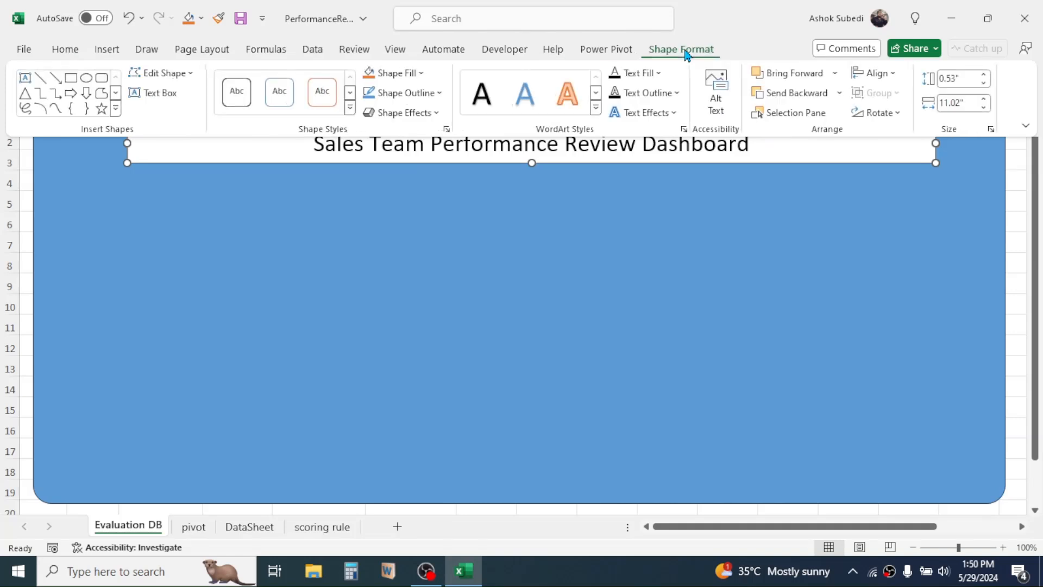
pyautogui.click(438, 94)
pyautogui.click(402, 368)
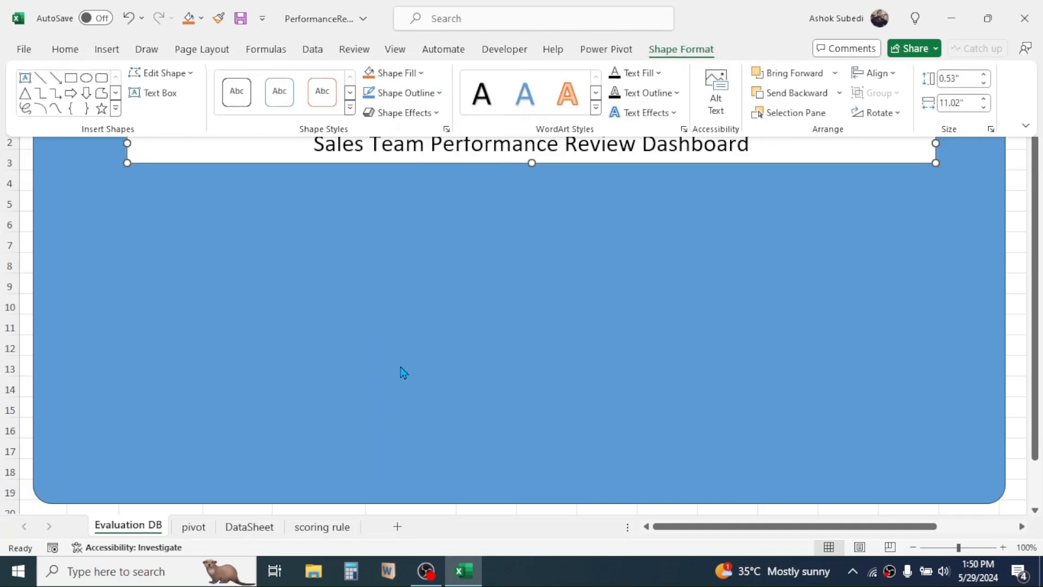
pyautogui.click(427, 77)
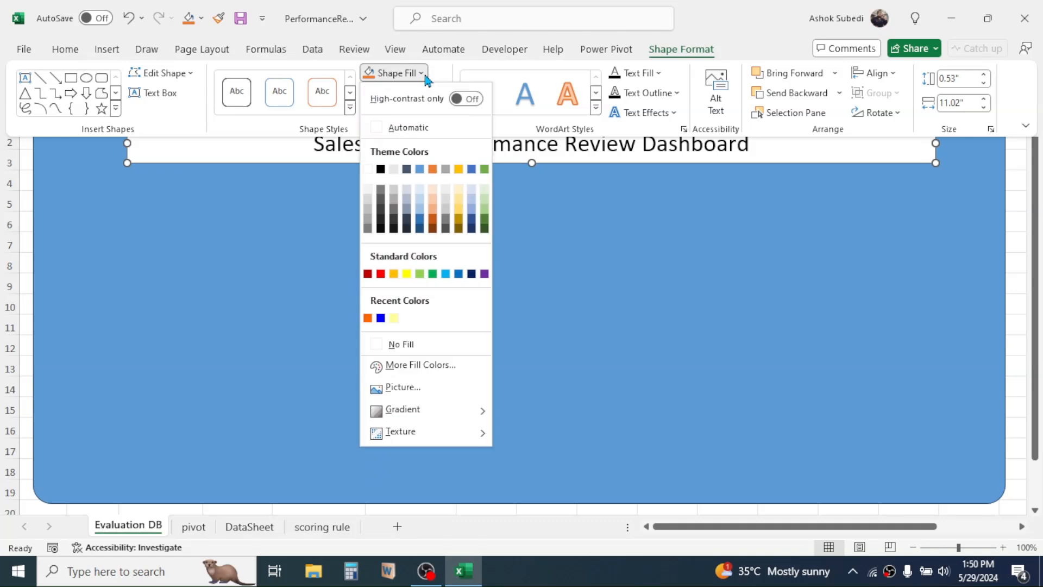
pyautogui.click(401, 345)
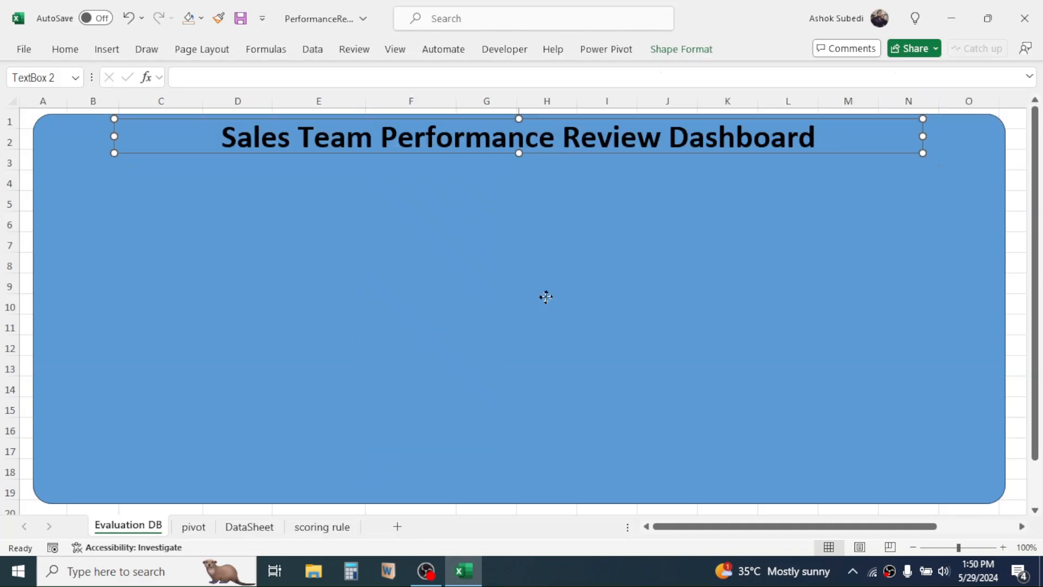
pyautogui.click(543, 293)
# Step: Move the Sales Reps slicer from the pivot sheet to the Evaluation DB sheet and place it on the blue background
pyautogui.click(195, 528)
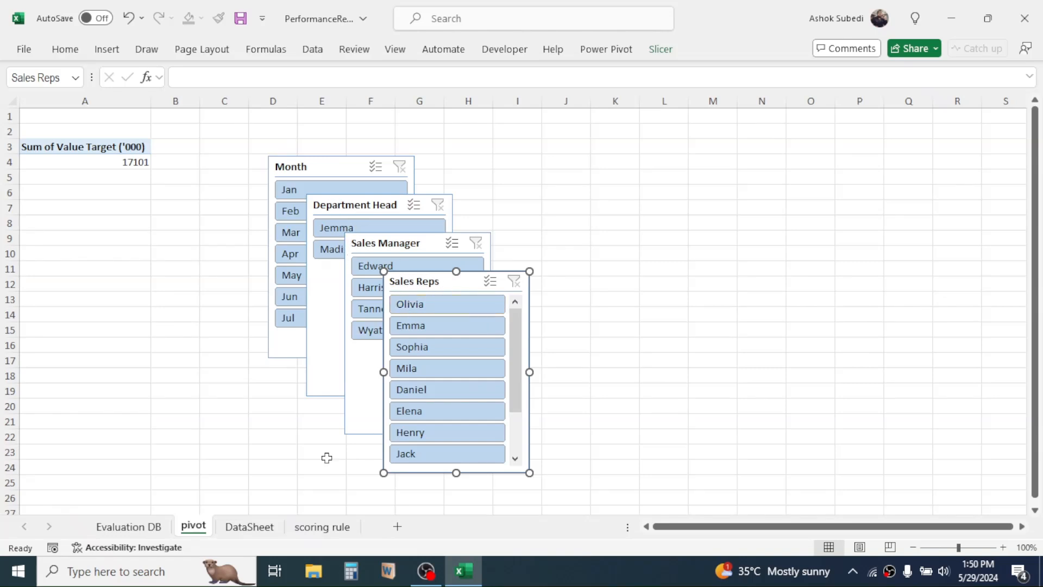
pyautogui.click(781, 297)
pyautogui.click(429, 266)
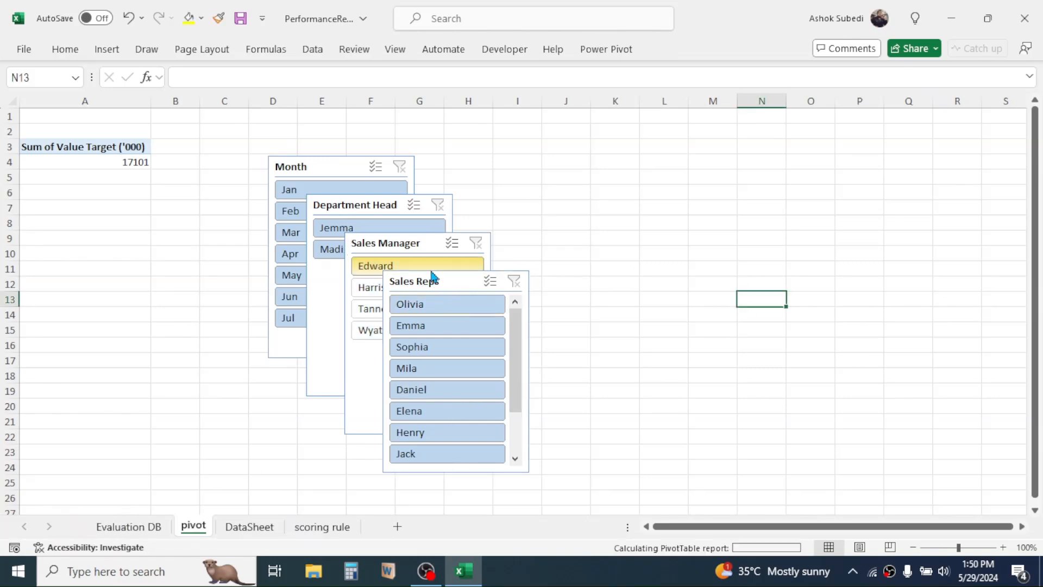
pyautogui.click(426, 280)
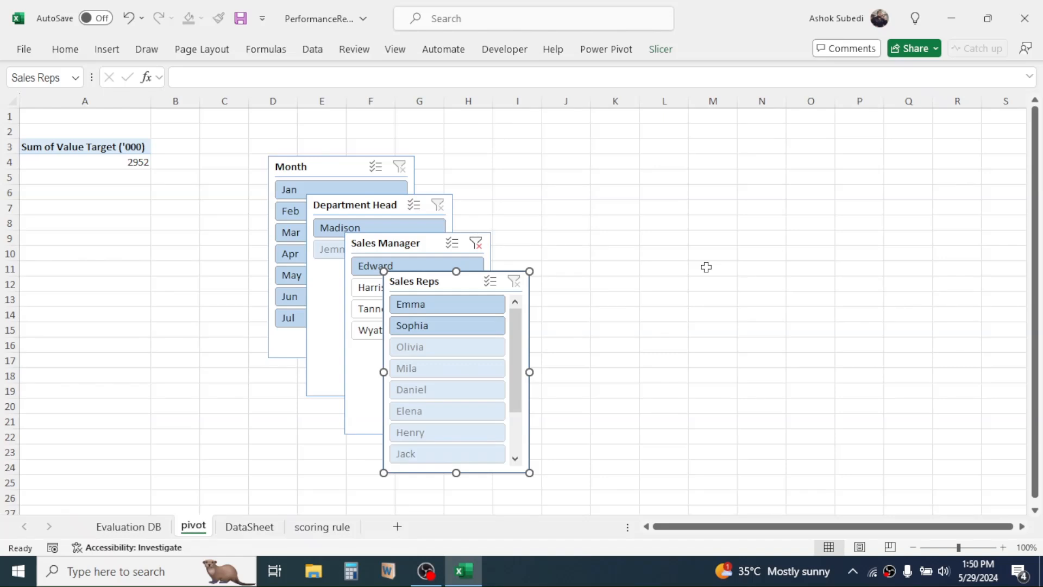
pyautogui.hotkey('ctrl', 'x')
pyautogui.click(132, 526)
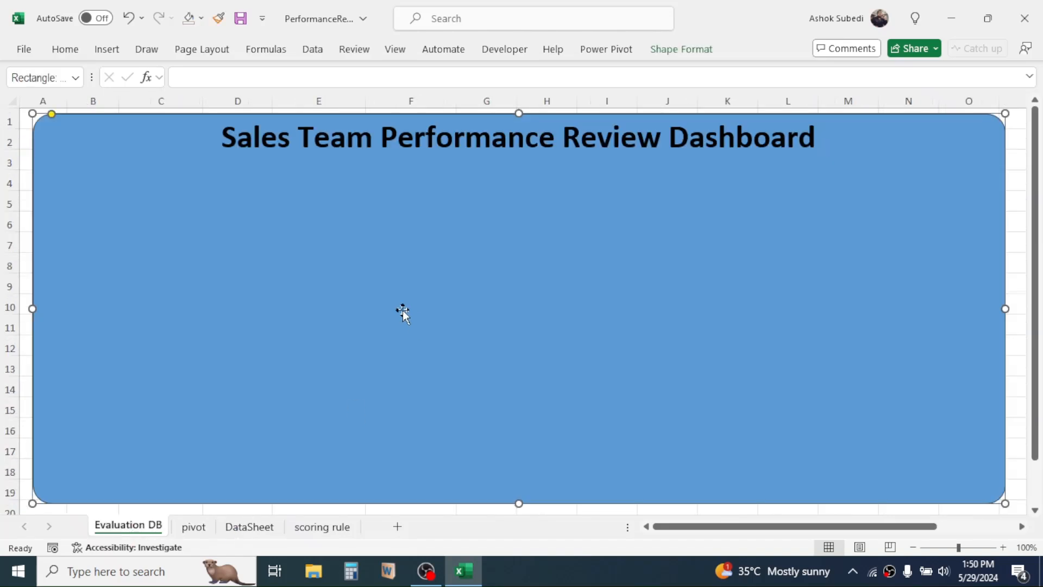
pyautogui.hotkey('ctrl', 'v')
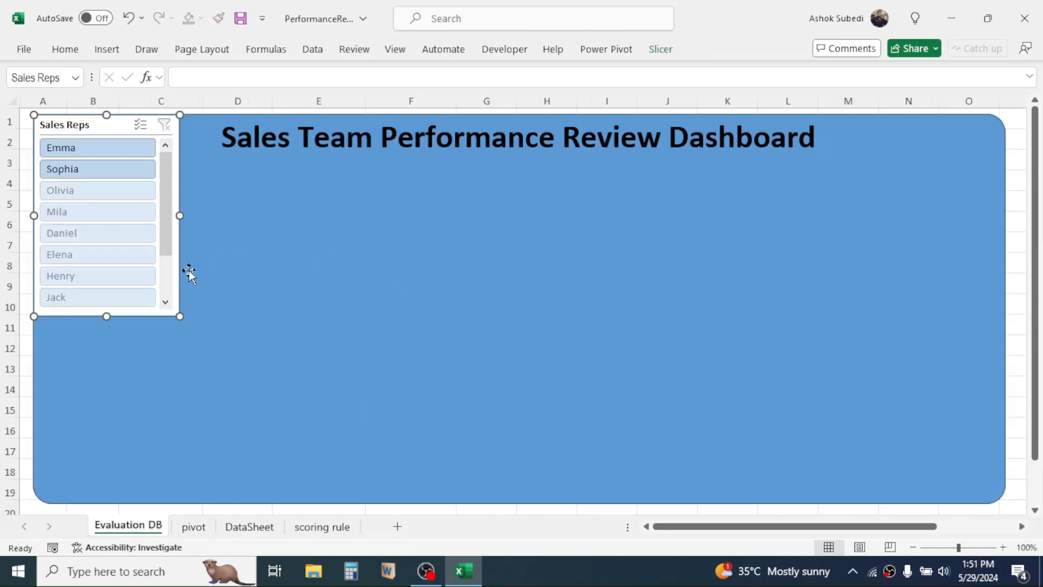
pyautogui.moveTo(189, 274); pyautogui.dragTo(220, 294)
# Step: Move the Sales Manager, Department Head and Month slicers together from the pivot sheet to the middle of the Evaluation DB background
pyautogui.click(205, 525)
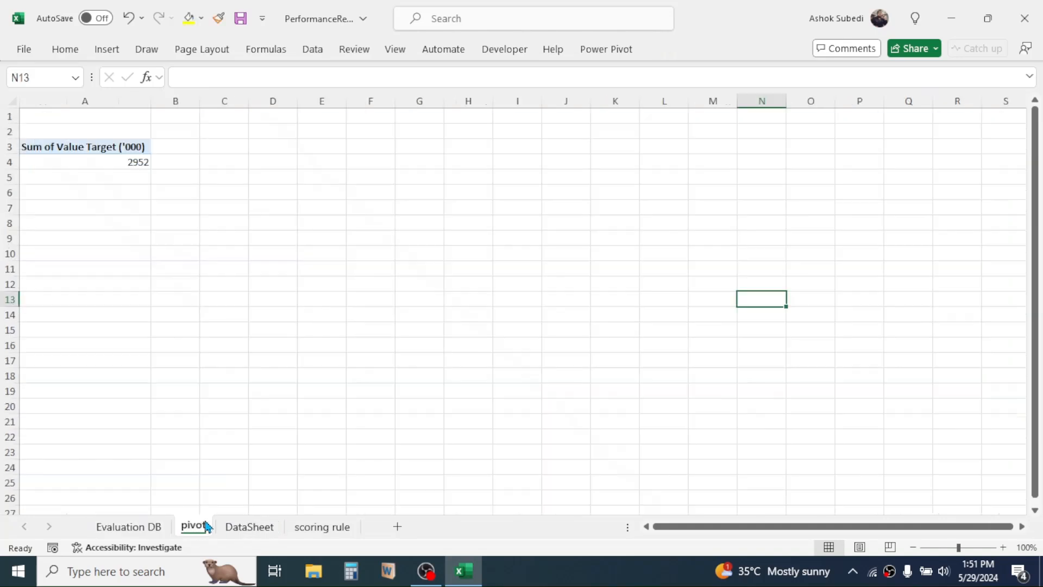
pyautogui.click(391, 240)
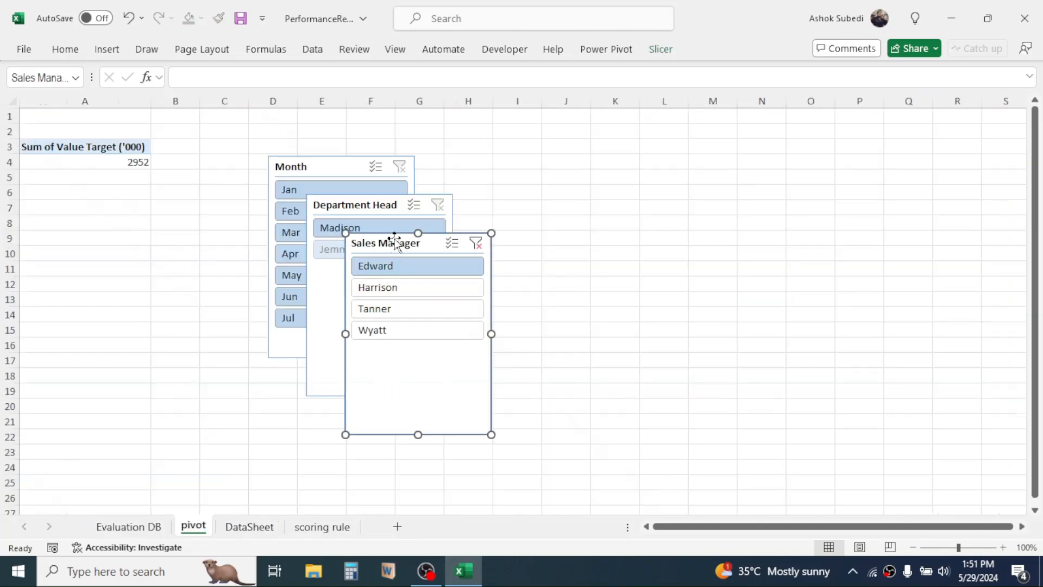
pyautogui.keyDown('ctrl'); pyautogui.click(349, 210); pyautogui.keyUp('ctrl')
pyautogui.keyDown('ctrl'); pyautogui.click(321, 166); pyautogui.keyUp('ctrl')
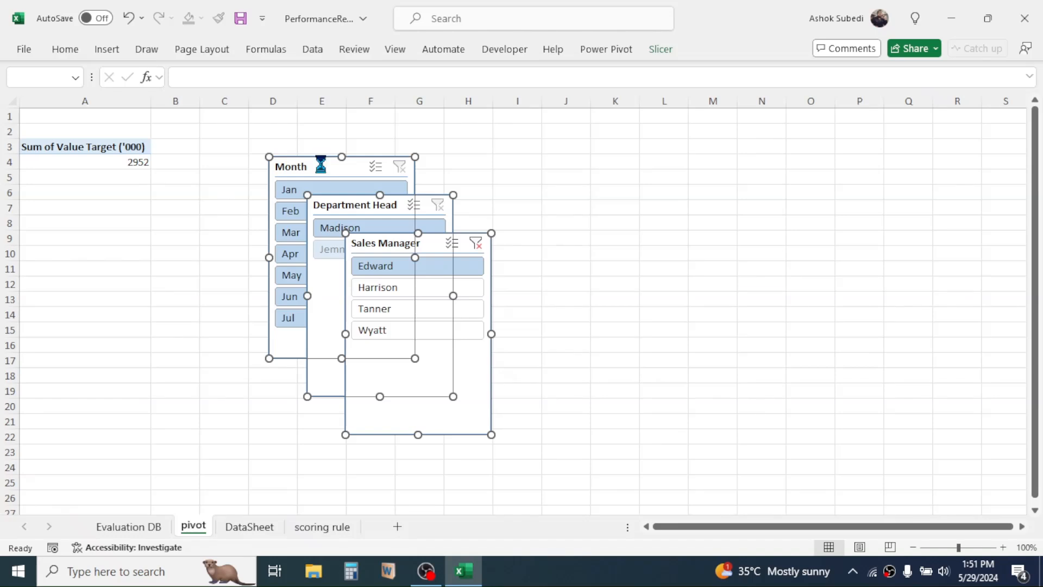
pyautogui.hotkey('ctrl', 'x')
pyautogui.click(129, 525)
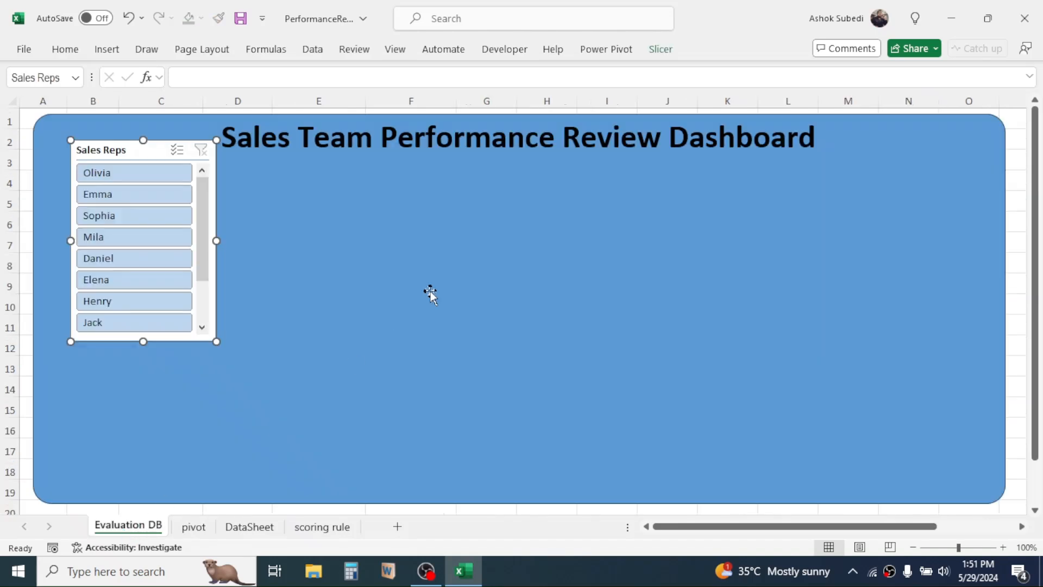
pyautogui.click(468, 264)
pyautogui.hotkey('ctrl', 'v')
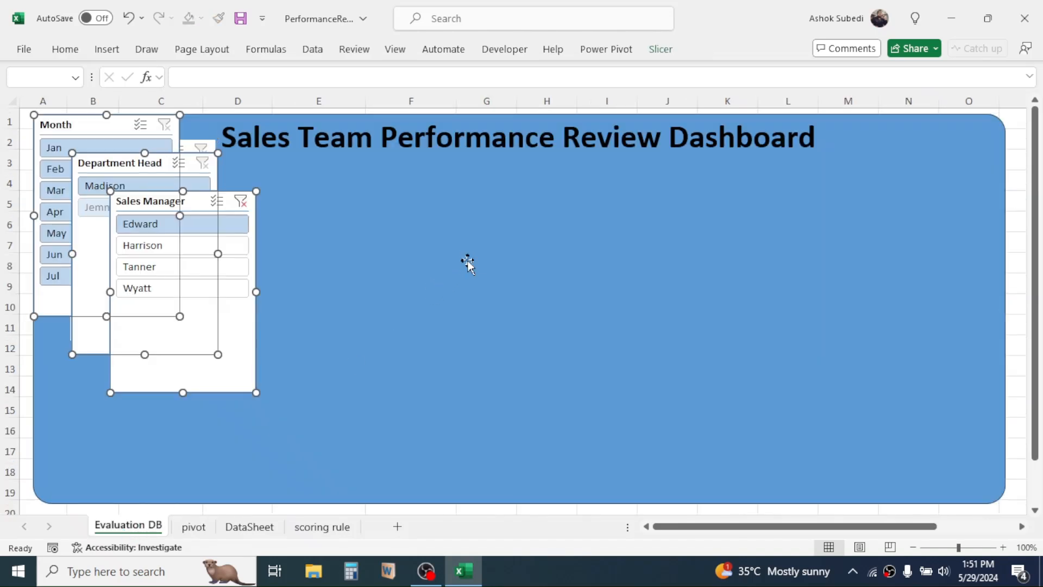
pyautogui.moveTo(253, 348); pyautogui.dragTo(494, 403)
pyautogui.click(549, 386)
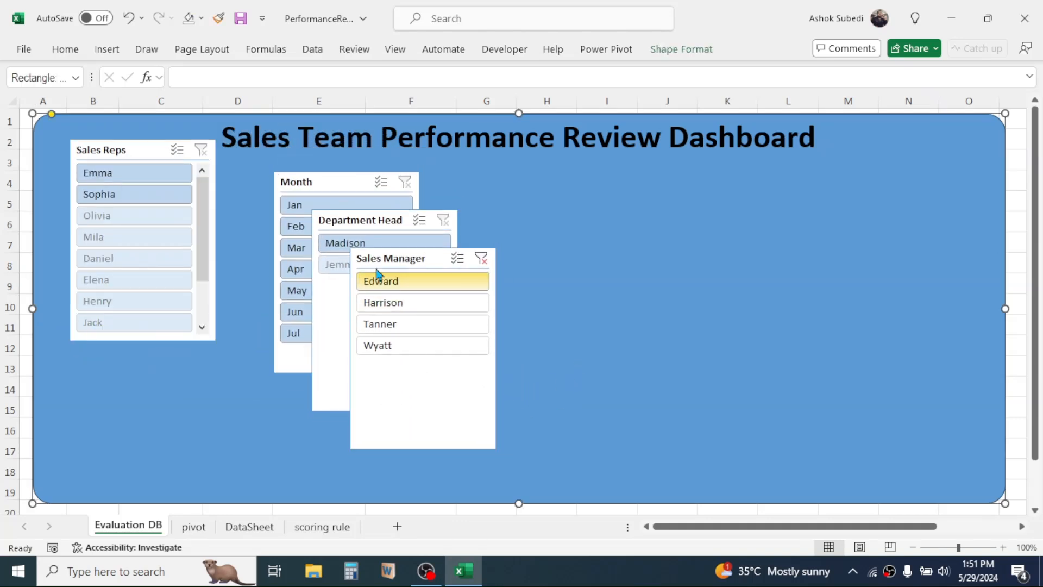
# Step: Spread the Sales Manager, Department Head, Month and Sales Reps slicers apart on the dashboard so none overlap
pyautogui.moveTo(472, 260); pyautogui.dragTo(724, 254)
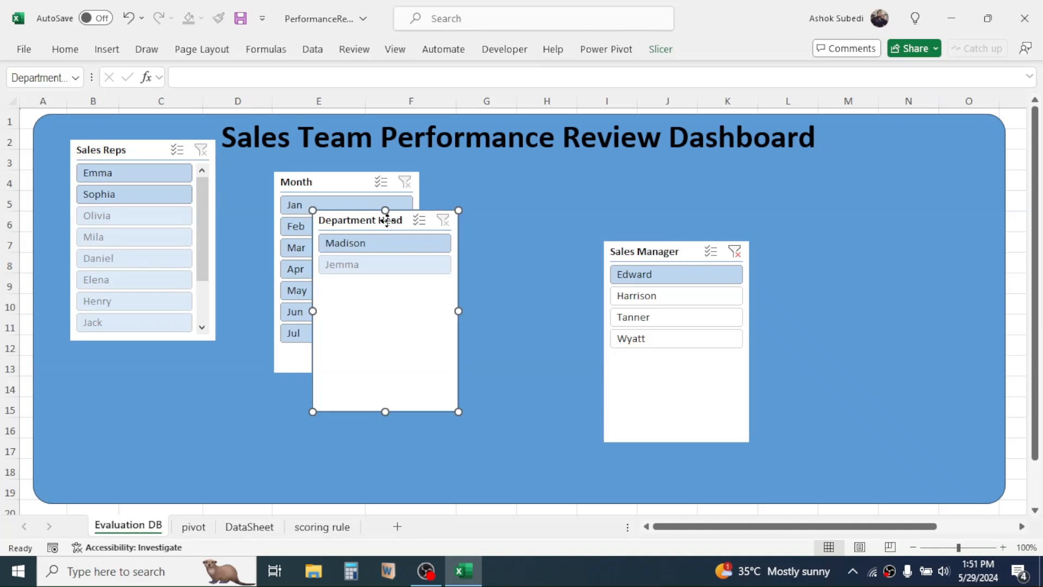
pyautogui.moveTo(384, 217); pyautogui.dragTo(902, 241)
pyautogui.moveTo(378, 168); pyautogui.dragTo(472, 205)
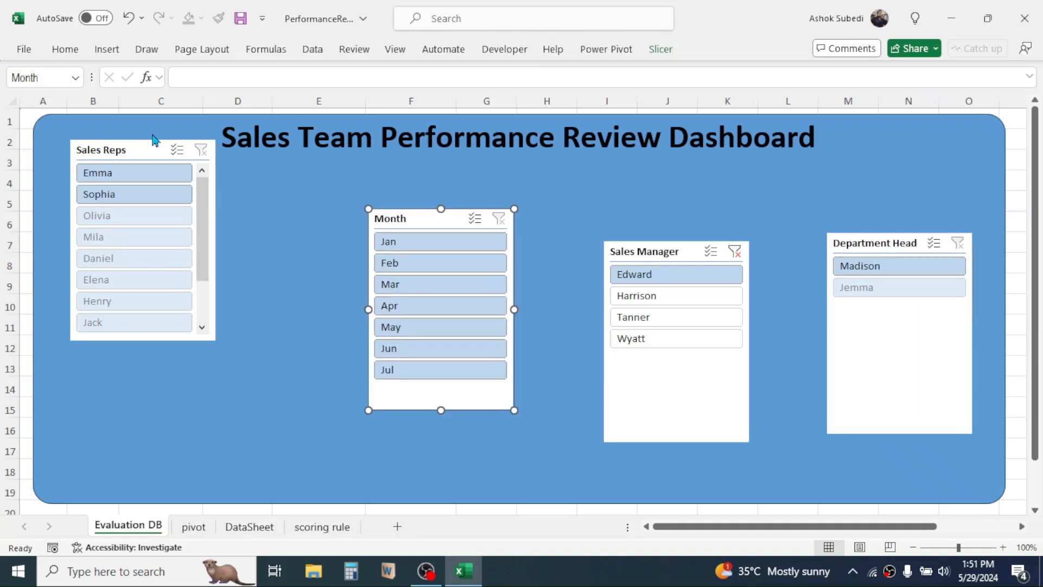
pyautogui.moveTo(116, 147); pyautogui.dragTo(208, 250)
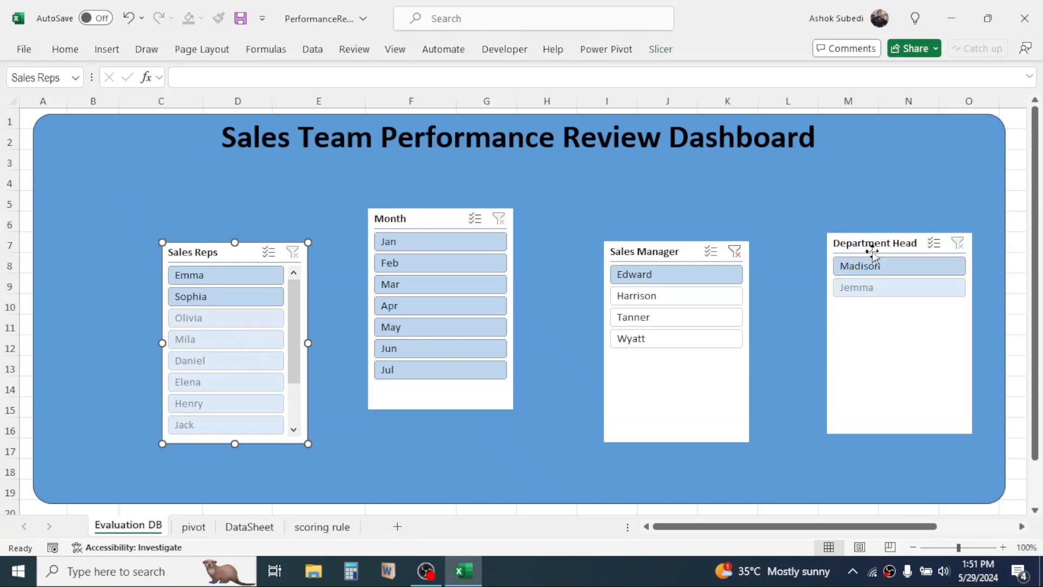
# Step: Set the Department Head slicer to 2 columns, shorten it to one row of buttons, and move it to the background's upper-left corner
pyautogui.click(868, 243)
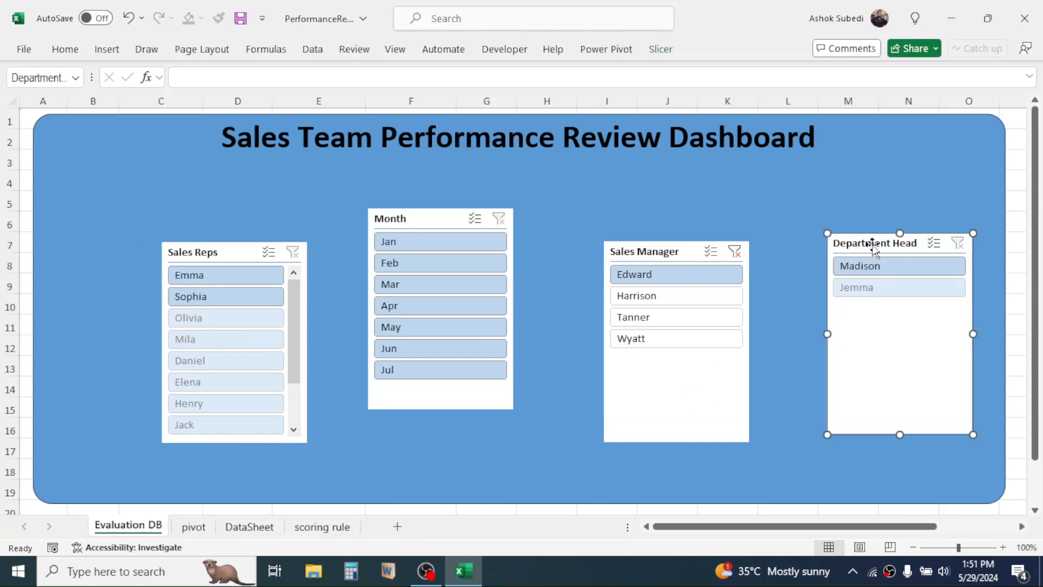
pyautogui.click(660, 50)
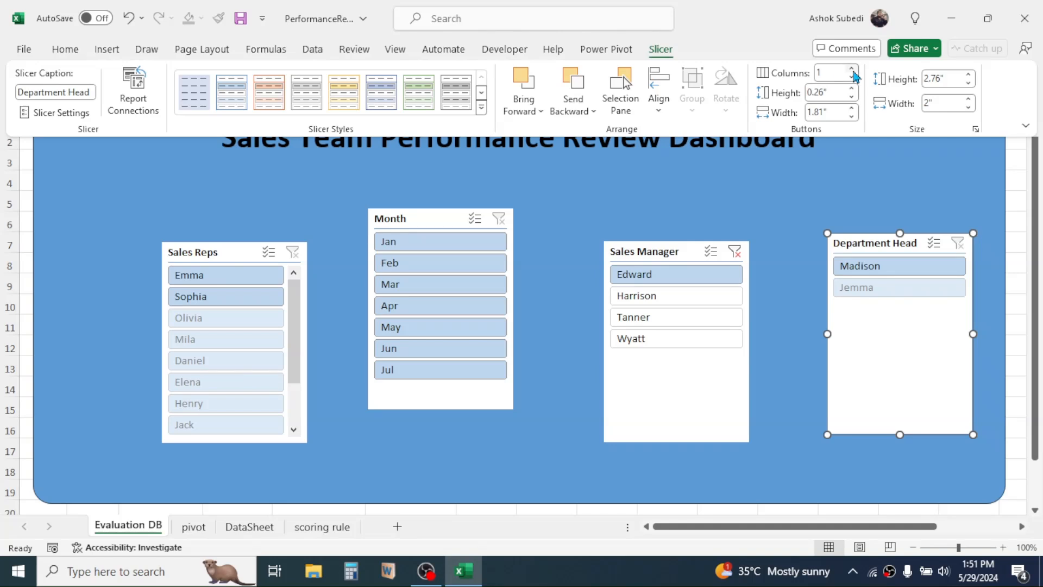
pyautogui.click(852, 70)
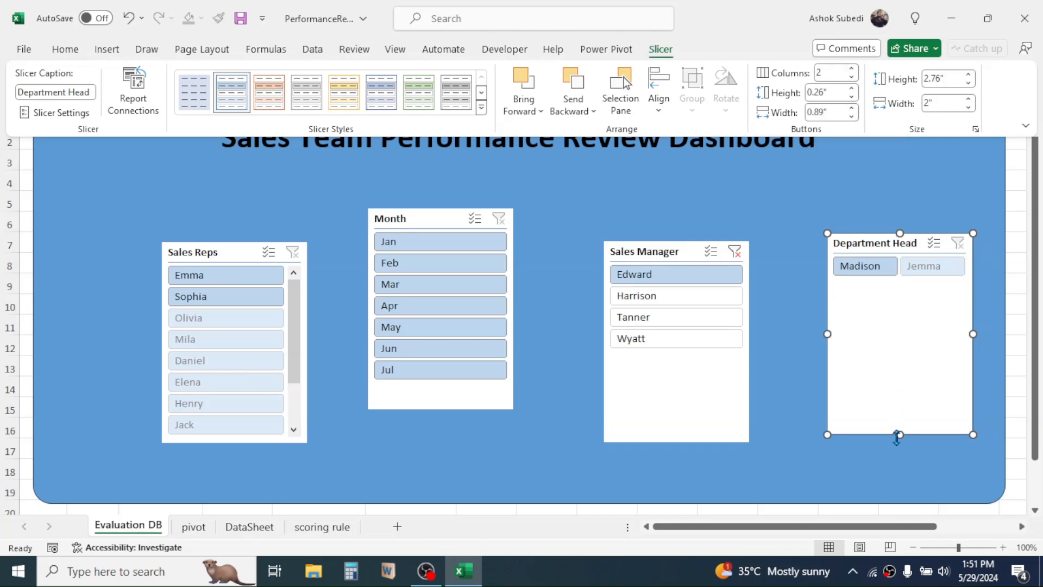
pyautogui.click(896, 424)
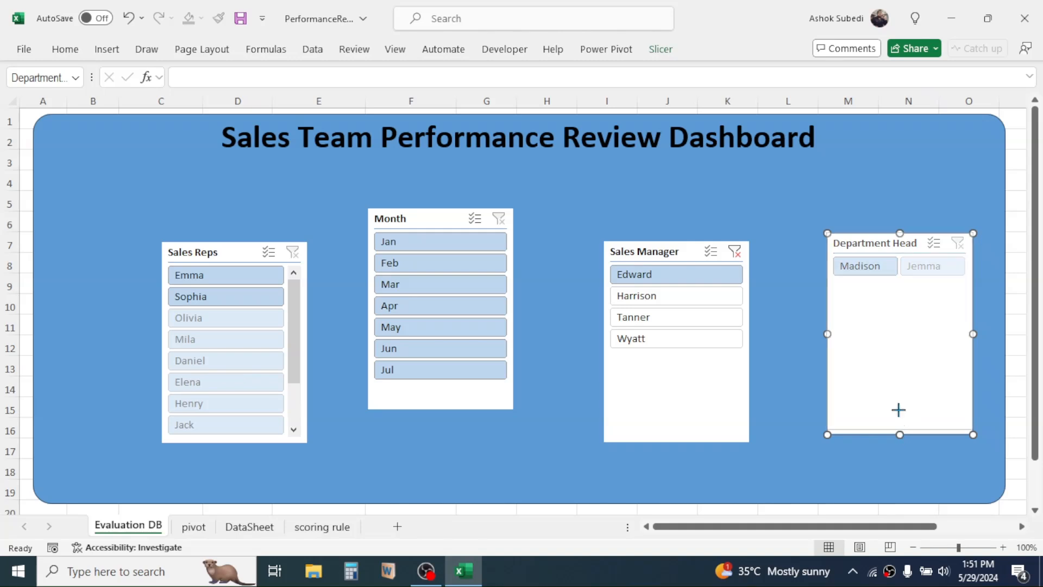
pyautogui.moveTo(900, 434); pyautogui.dragTo(900, 290)
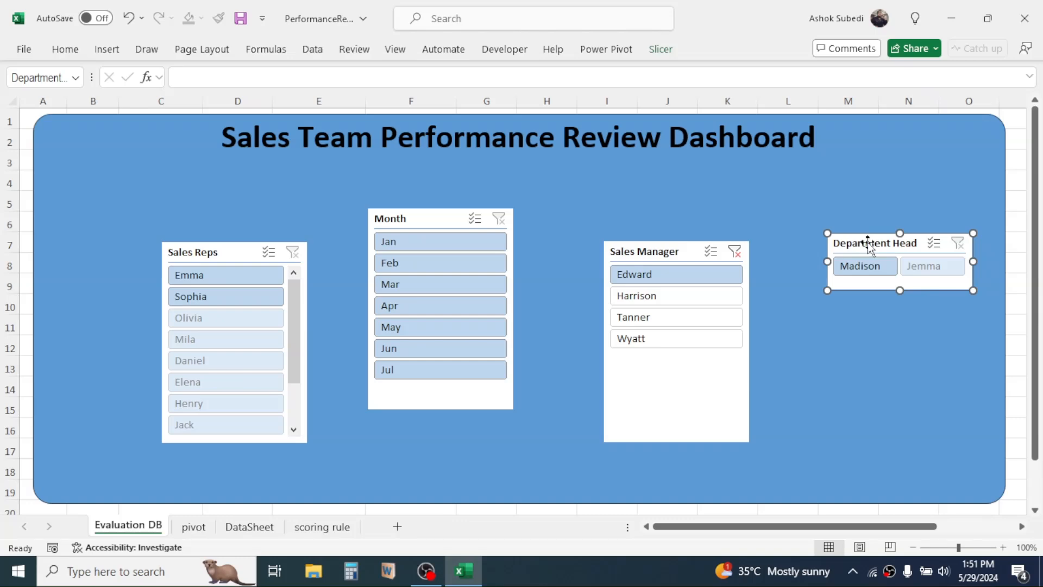
pyautogui.moveTo(869, 245); pyautogui.dragTo(86, 151)
# Step: Stack two-column Sales Manager and Sales Reps slicers below Department Head and place the narrowed Month slicer beside them
pyautogui.click(642, 252)
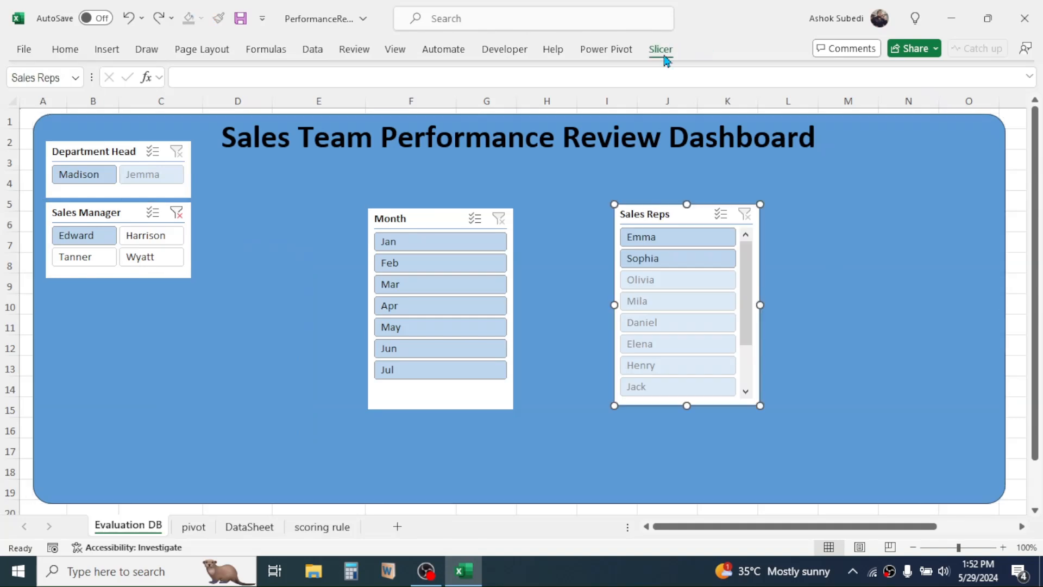
pyautogui.click(661, 49)
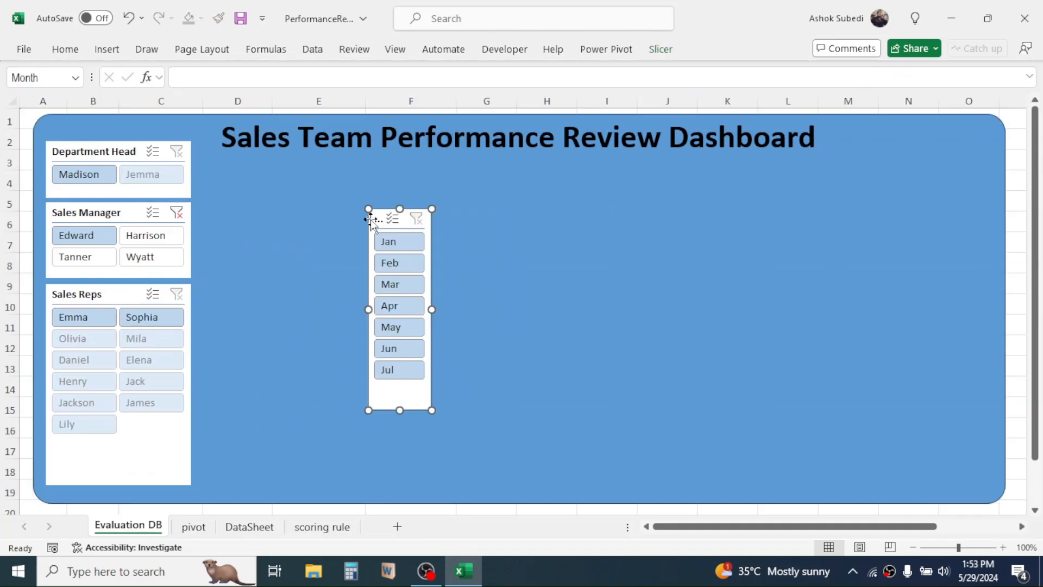
pyautogui.moveTo(371, 220); pyautogui.dragTo(209, 172)
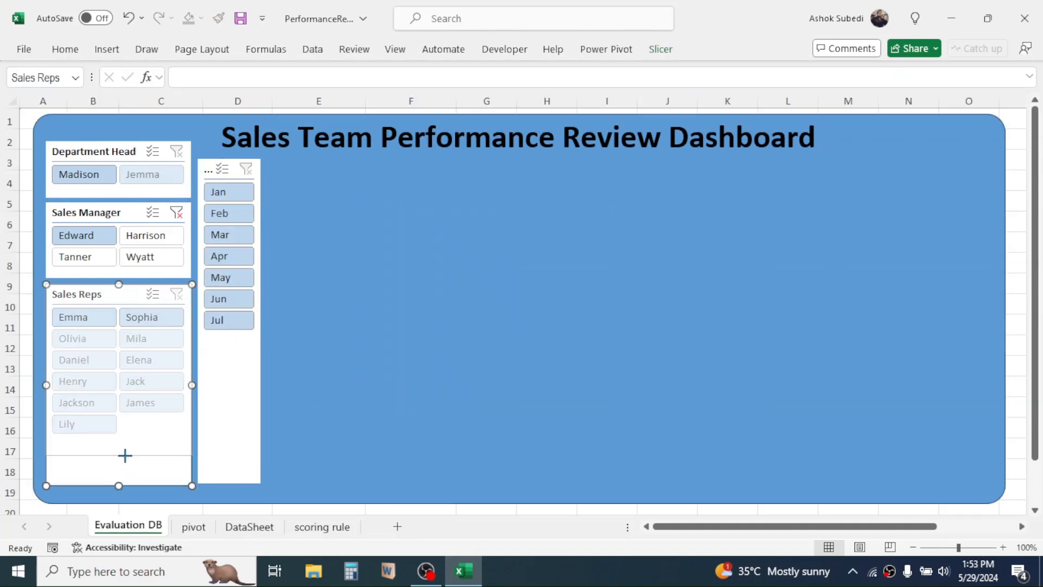
pyautogui.click(207, 168)
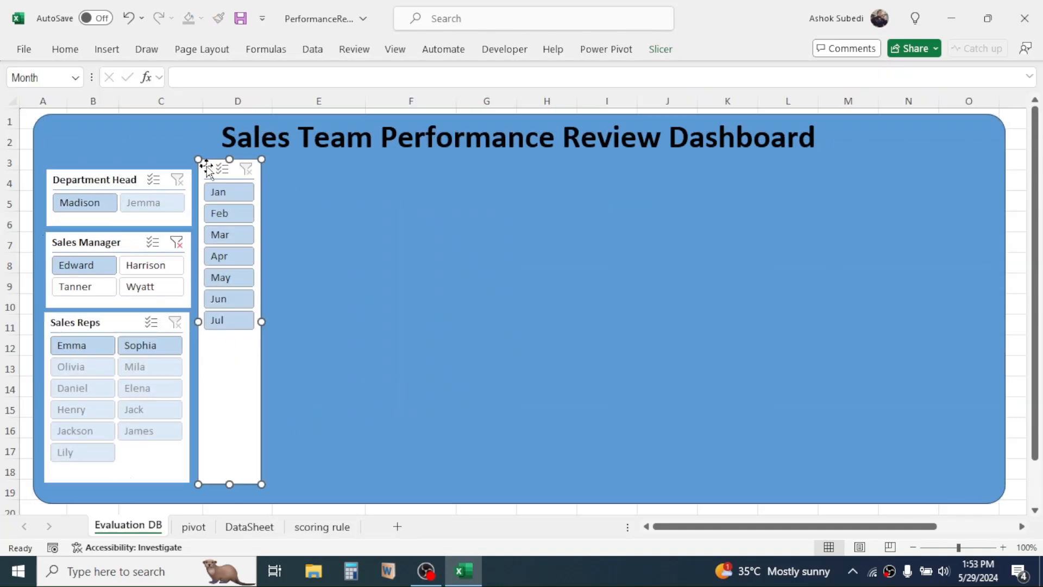
pyautogui.moveTo(207, 168); pyautogui.dragTo(207, 180)
pyautogui.click(481, 246)
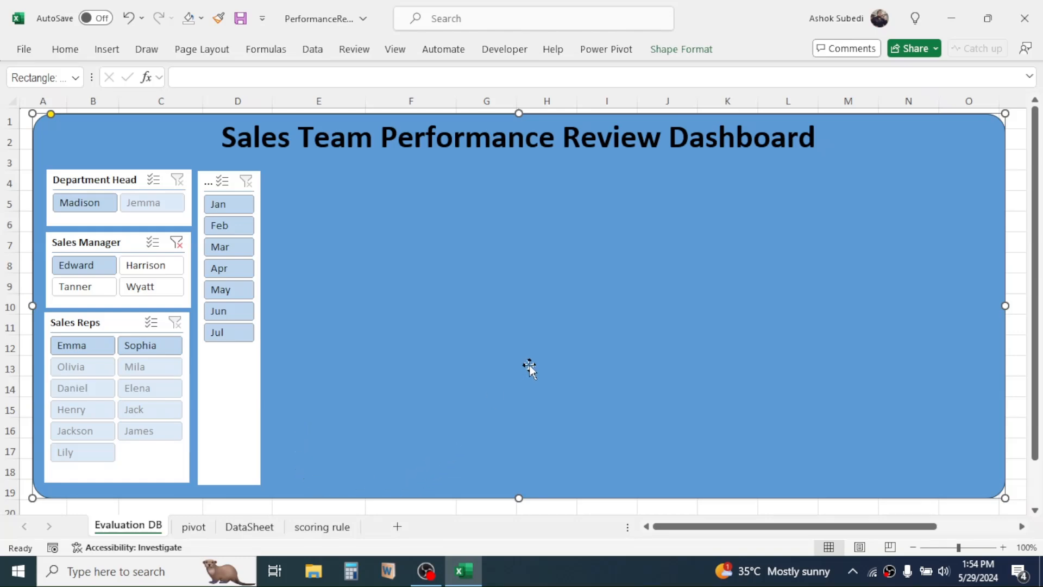
# Step: Draw a rounded rectangle about 4.3" high and 2.38" wide on the background beside the Month slicer
pyautogui.click(106, 51)
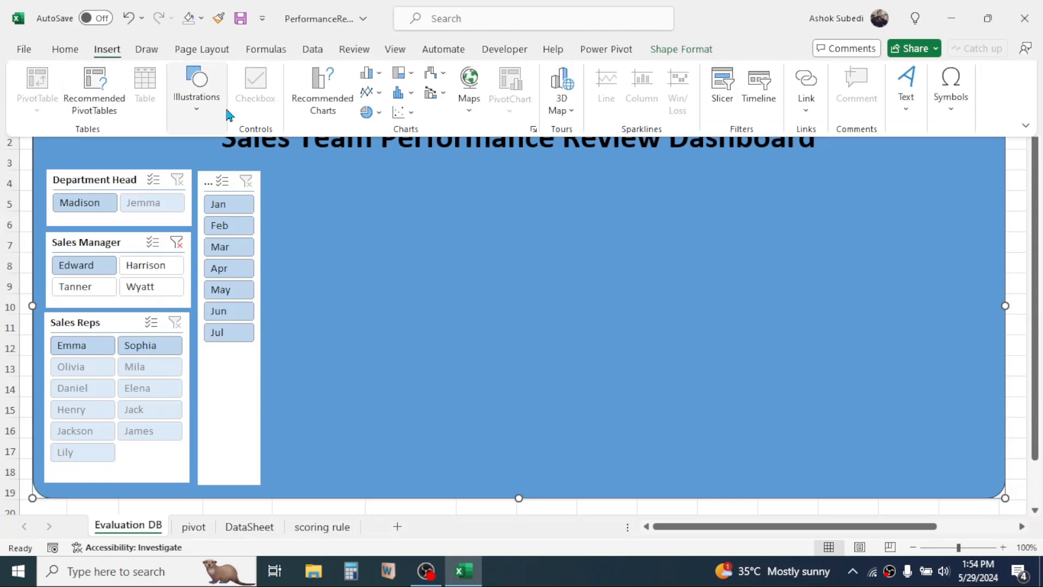
pyautogui.click(209, 111)
pyautogui.click(226, 187)
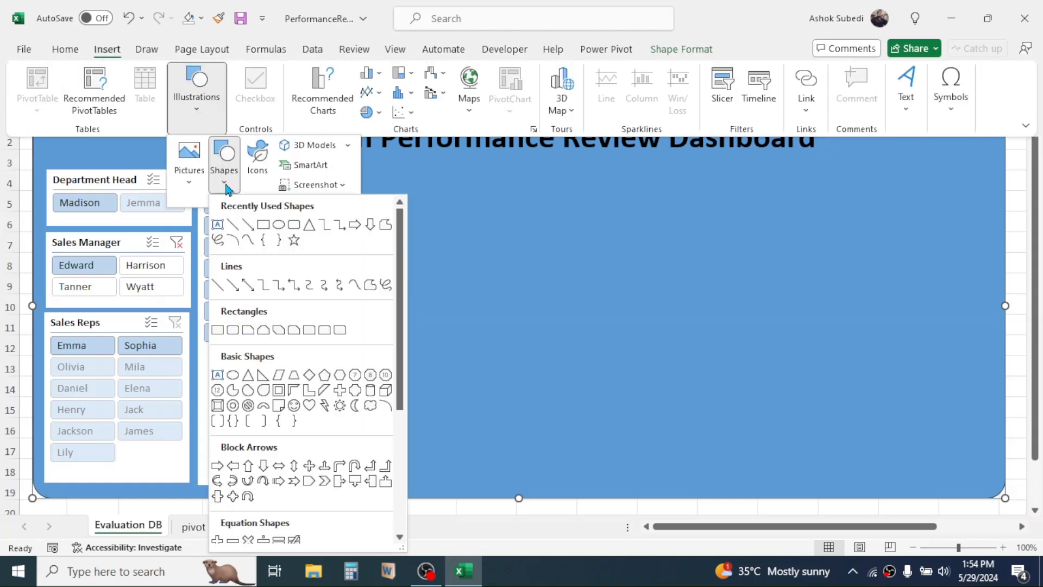
pyautogui.click(294, 225)
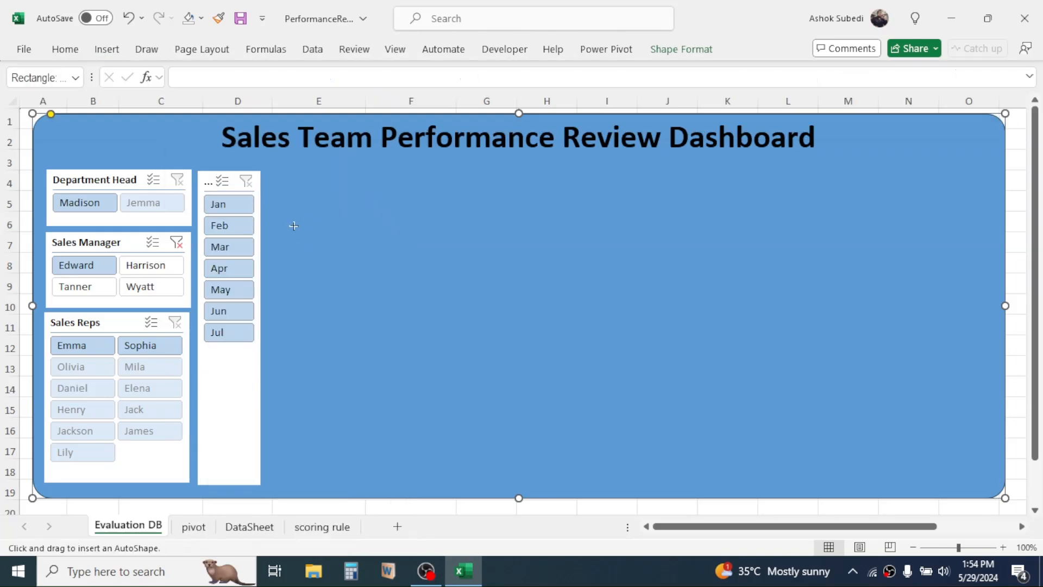
pyautogui.moveTo(293, 173); pyautogui.dragTo(467, 489)
pyautogui.moveTo(400, 173); pyautogui.dragTo(393, 172)
# Step: Fill the new rounded rectangle with light gray and remove its outline
pyautogui.click(674, 50)
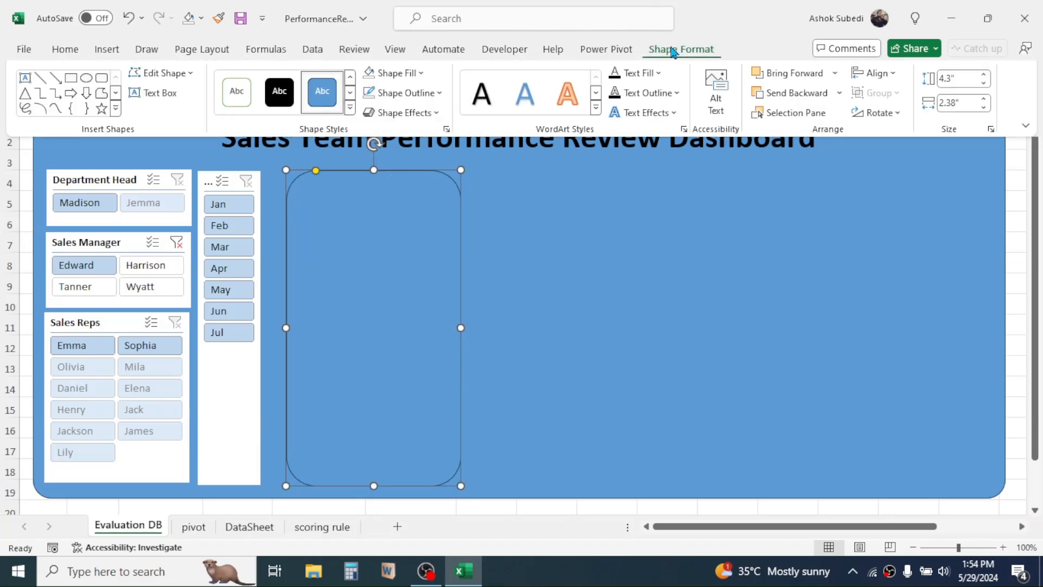
pyautogui.click(420, 74)
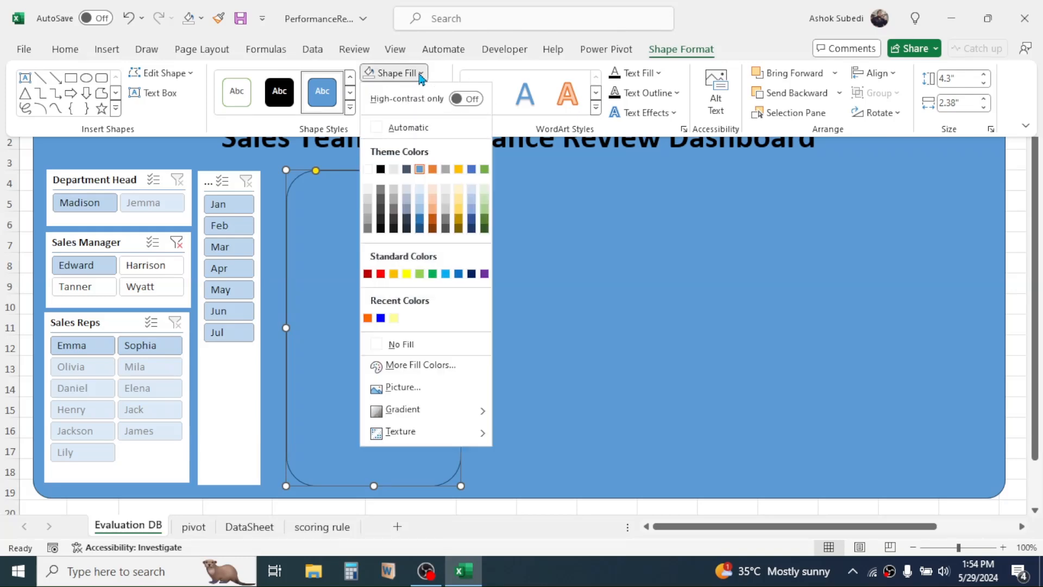
pyautogui.click(446, 187)
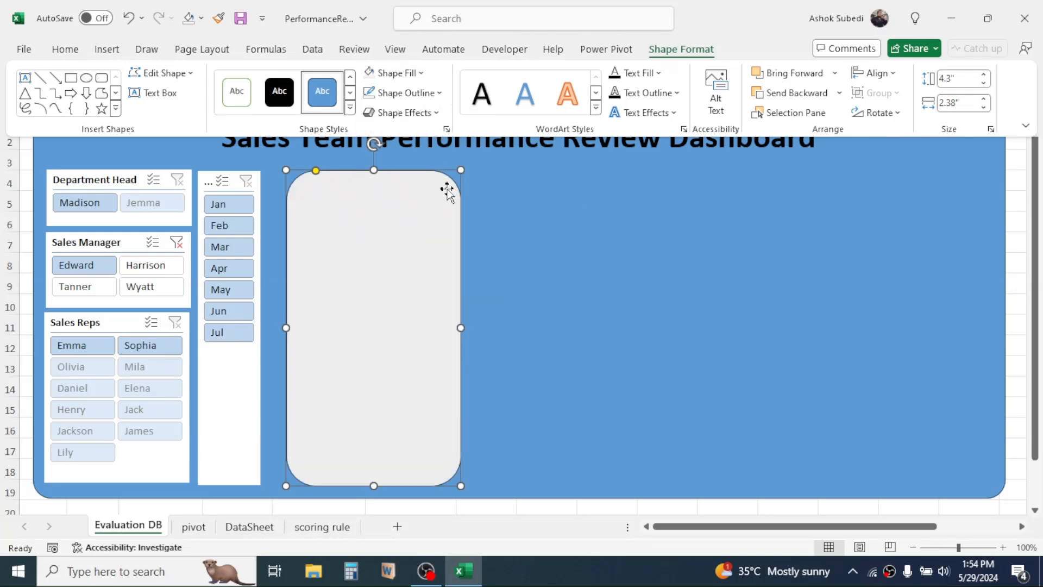
pyautogui.click(440, 97)
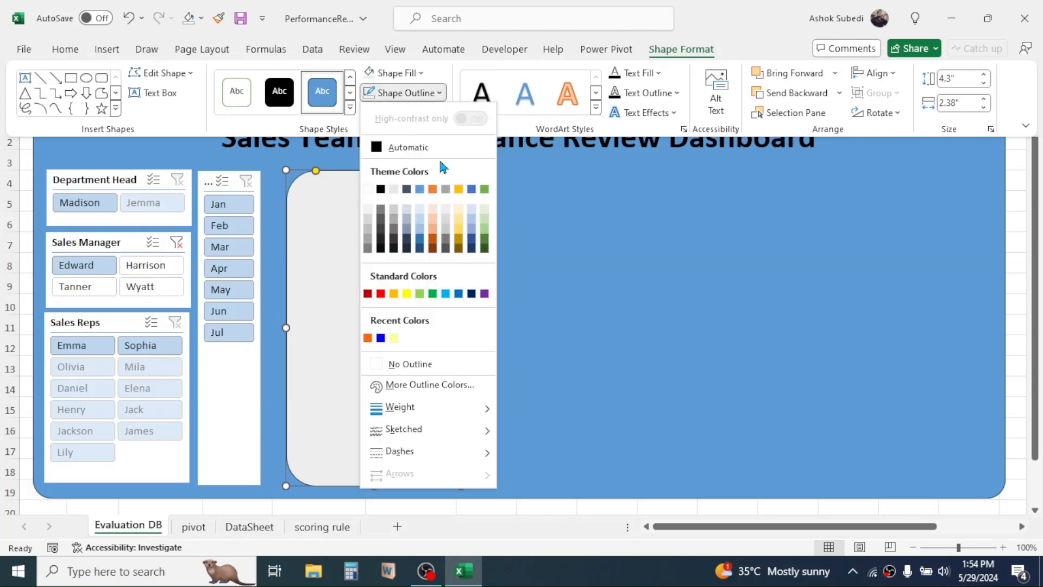
pyautogui.click(512, 265)
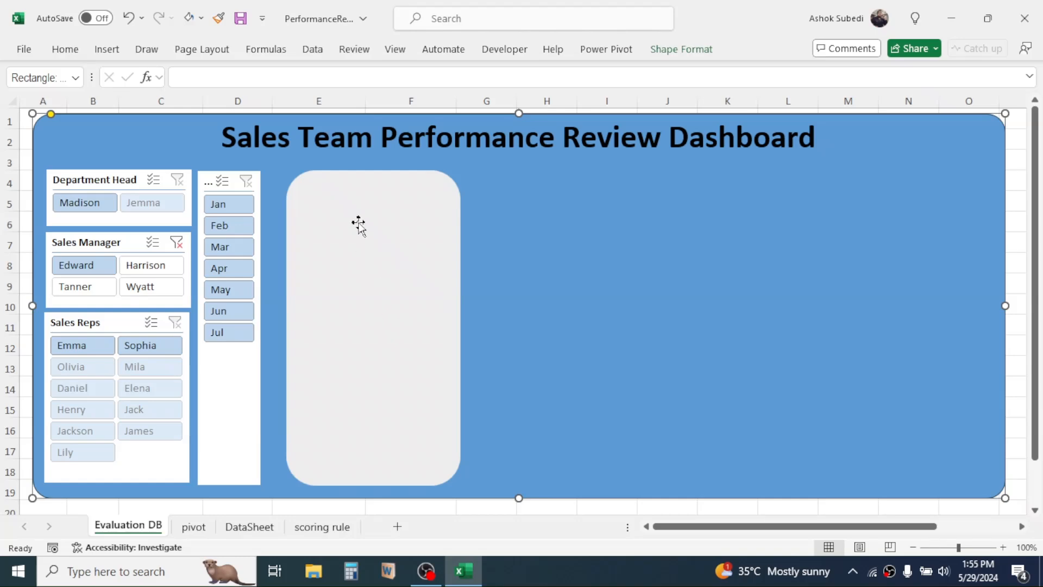
# Step: Add a text box reading "Value Target" near the upper edge of the light gray rectangle
pyautogui.click(117, 52)
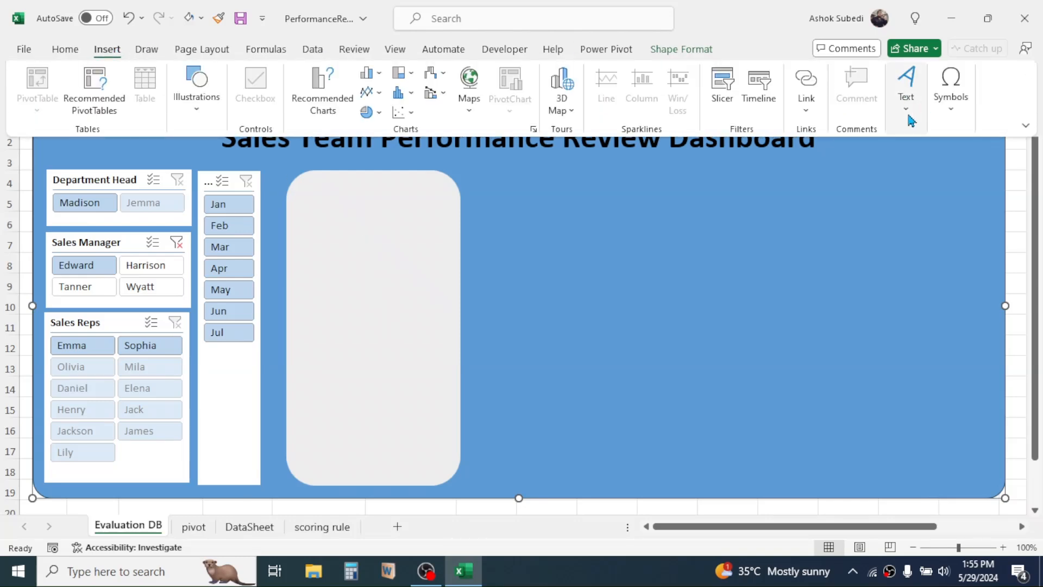
pyautogui.click(908, 123)
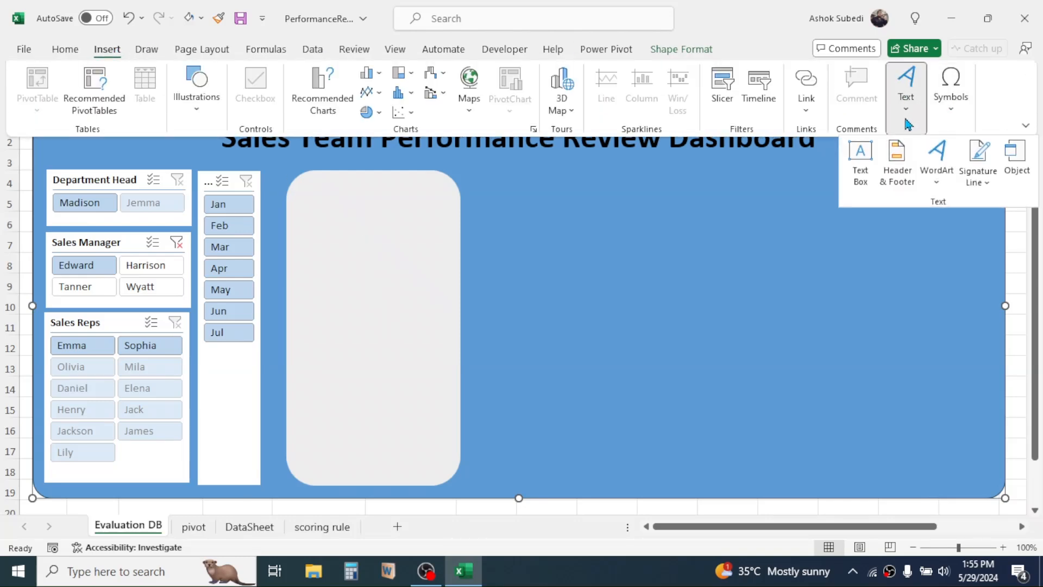
pyautogui.click(861, 161)
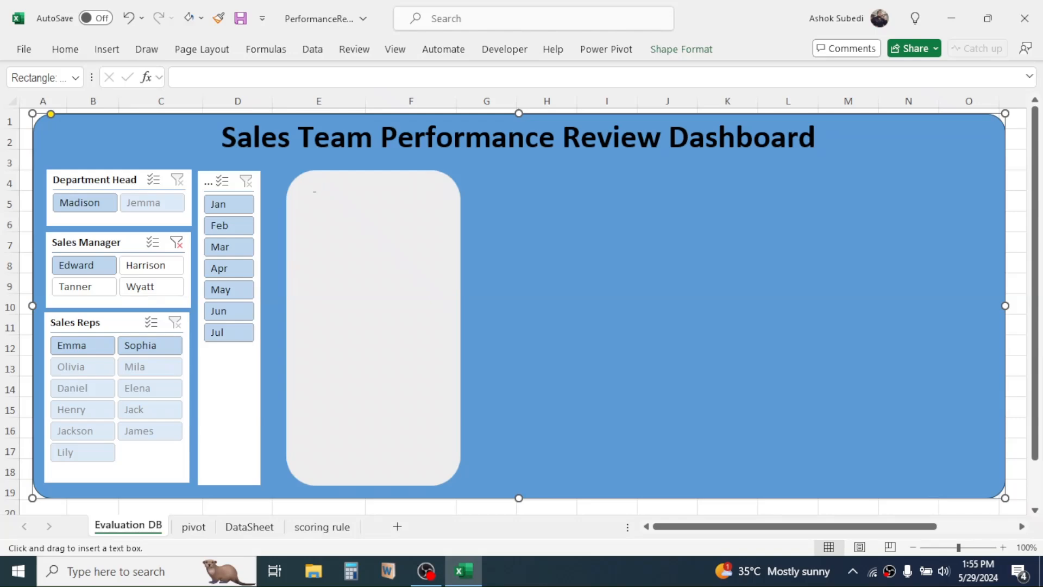
pyautogui.moveTo(314, 191); pyautogui.dragTo(428, 221)
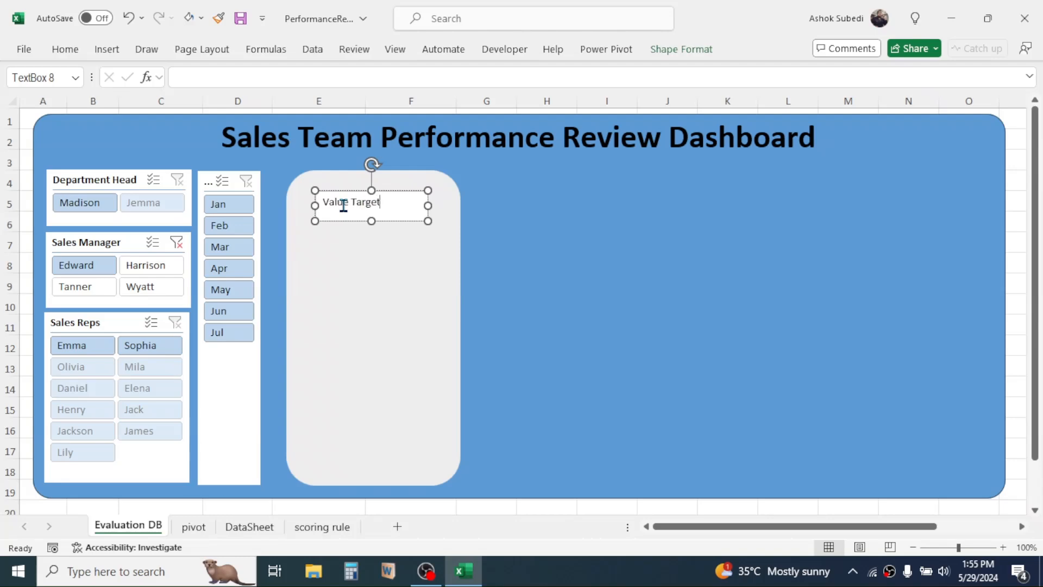
# Step: Switch off ribbon collapsing so the Home commands stay expanded
pyautogui.click(64, 50)
pyautogui.rightClick(216, 125)
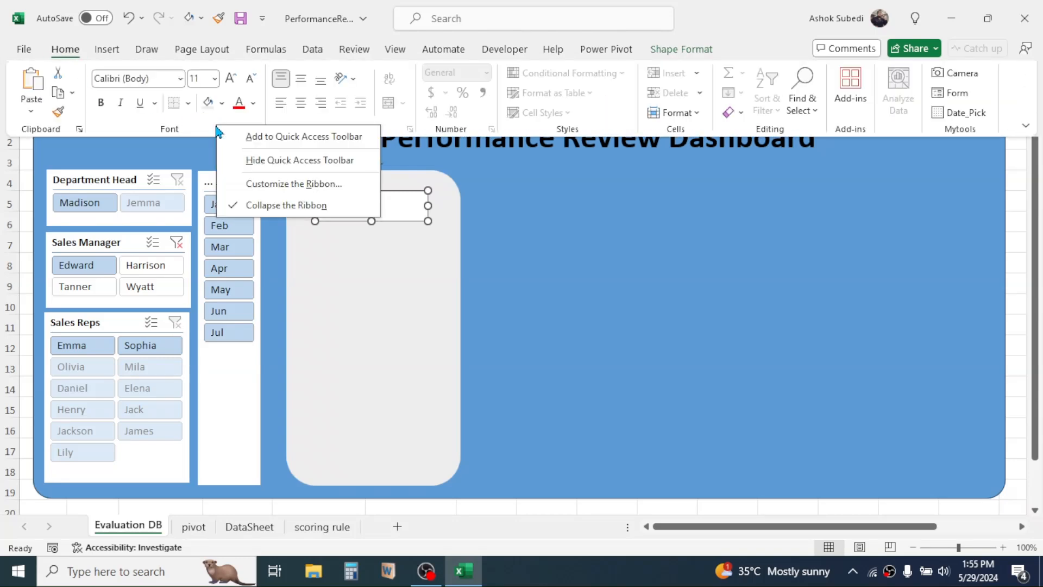
pyautogui.click(282, 204)
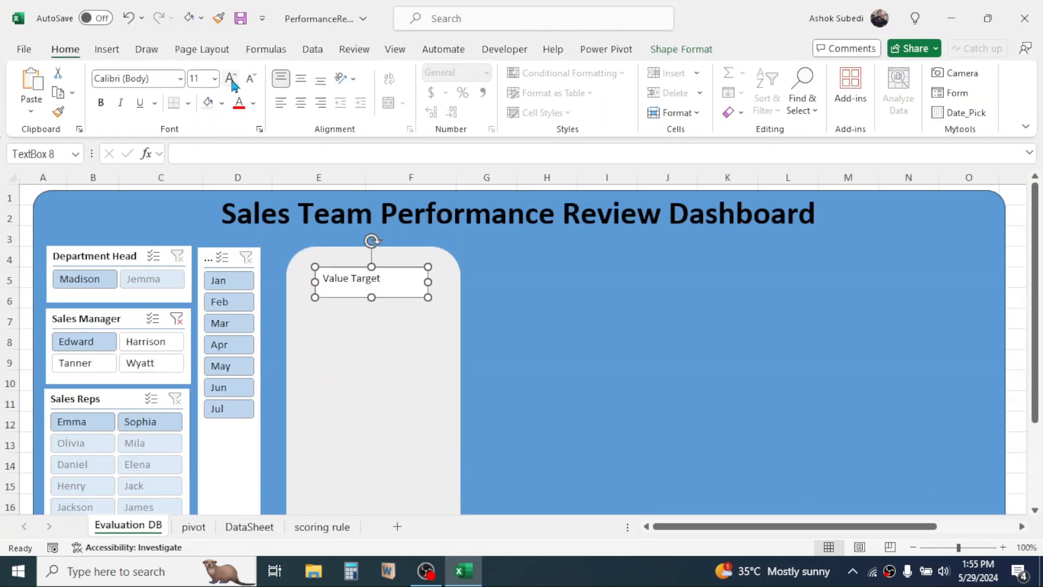
# Step: Enlarge the Value Target text to 18 pt and center it horizontally and vertically in its box
pyautogui.click(232, 83)
pyautogui.click(232, 82)
pyautogui.click(232, 83)
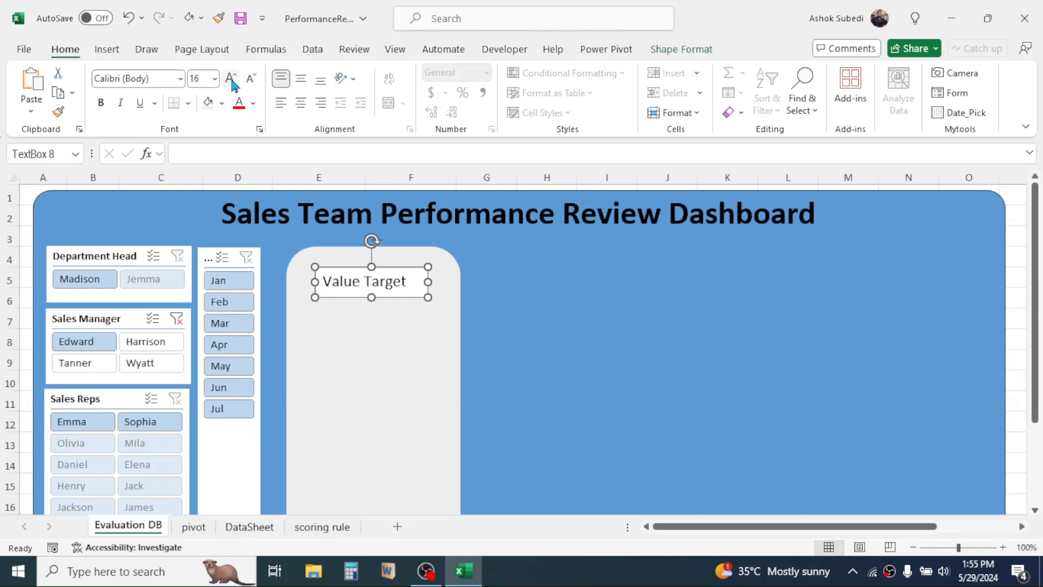
pyautogui.click(233, 83)
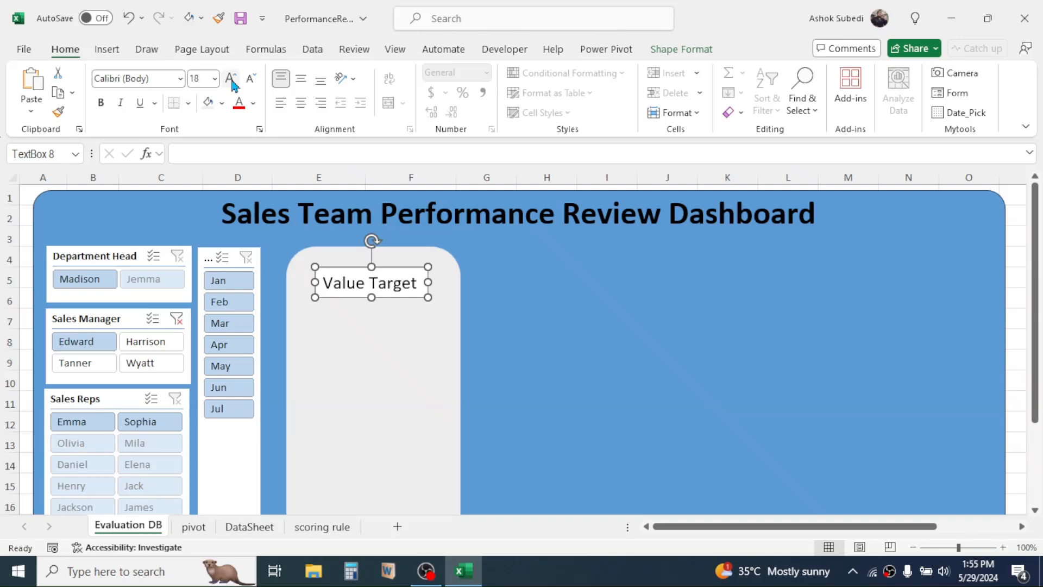
pyautogui.click(300, 103)
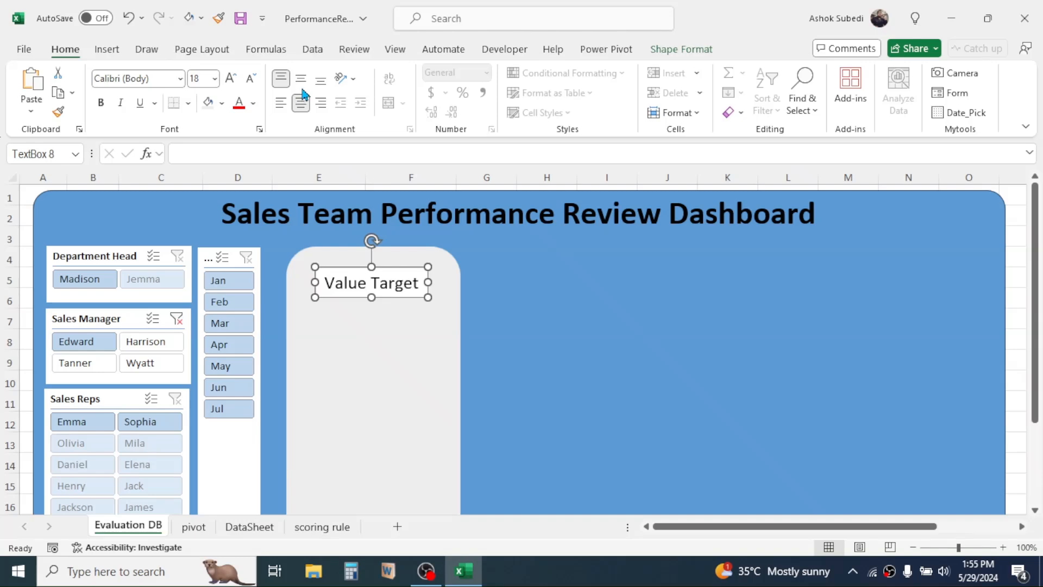
pyautogui.click(300, 80)
# Step: Set the Value Target text box to no outline and no fill
pyautogui.click(683, 50)
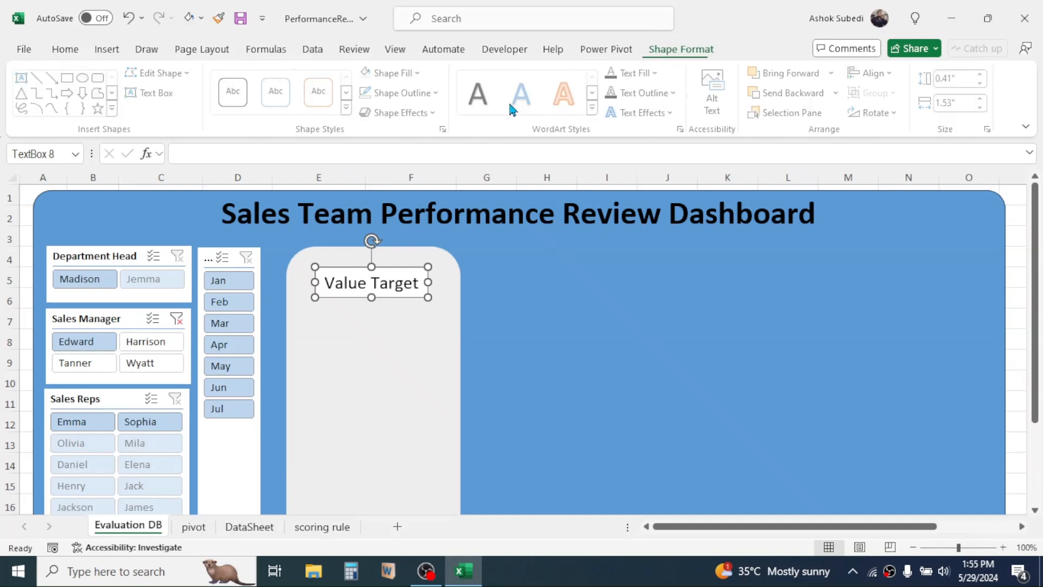
pyautogui.click(437, 94)
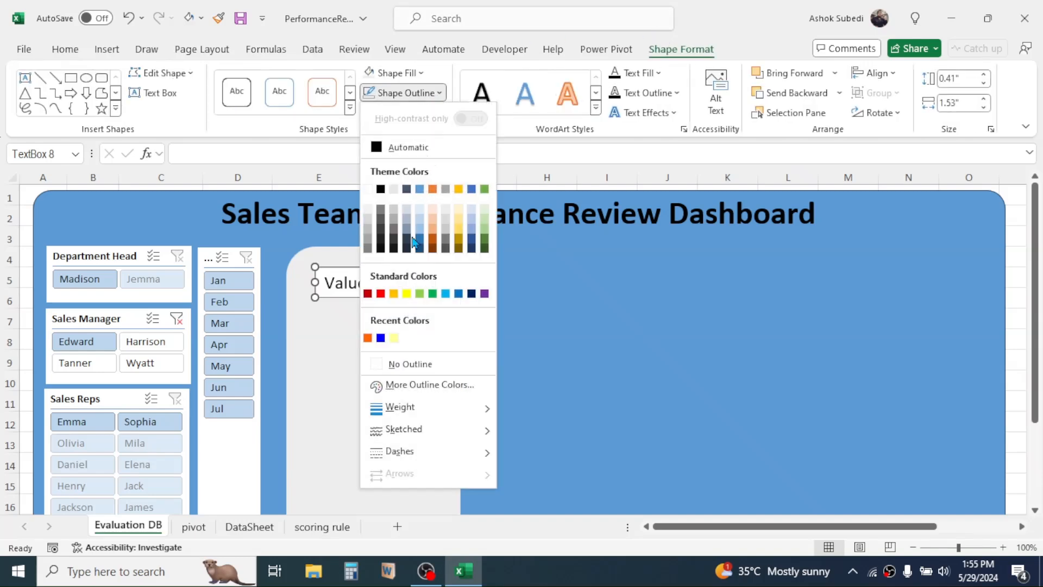
pyautogui.click(396, 362)
pyautogui.click(413, 72)
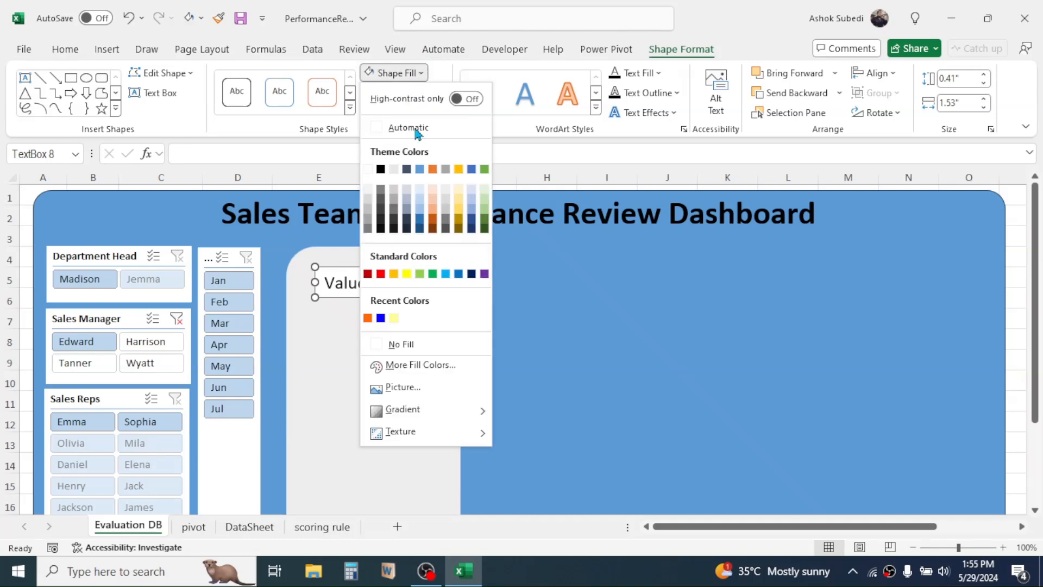
pyautogui.click(400, 344)
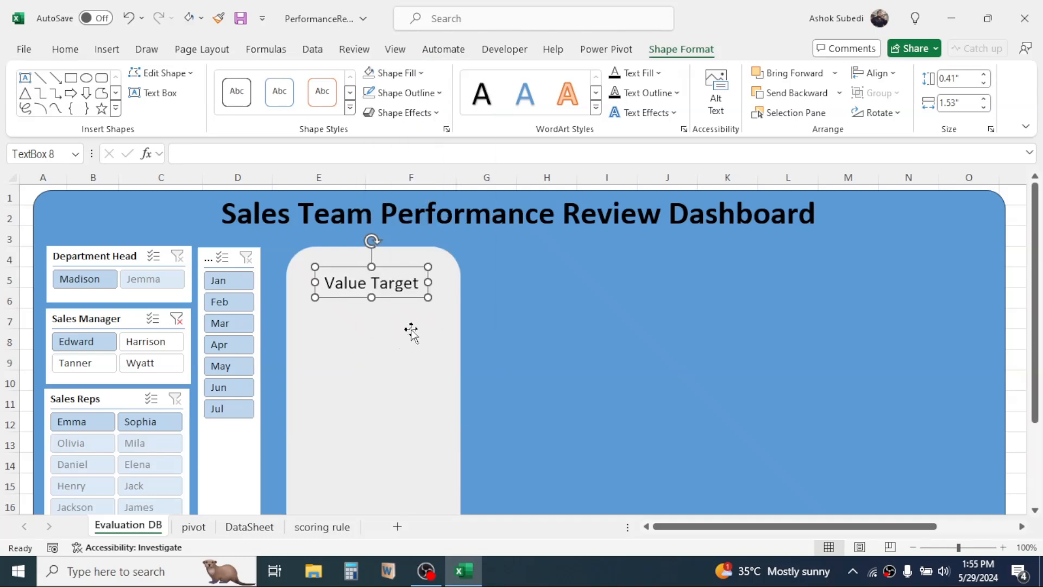
pyautogui.click(401, 334)
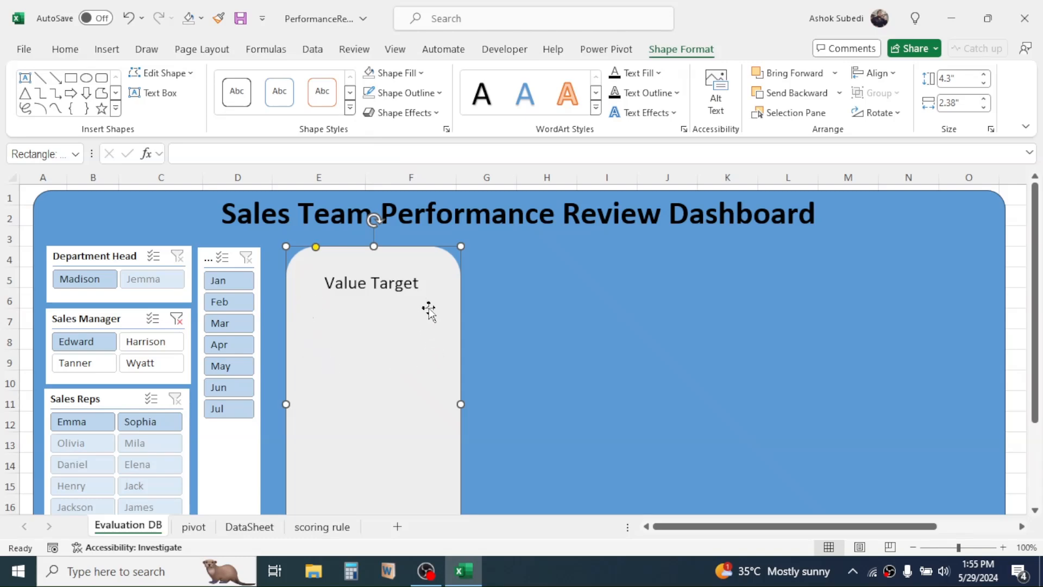
# Step: Duplicate the Value Target text box and place the copy directly beneath the original
pyautogui.click(357, 283)
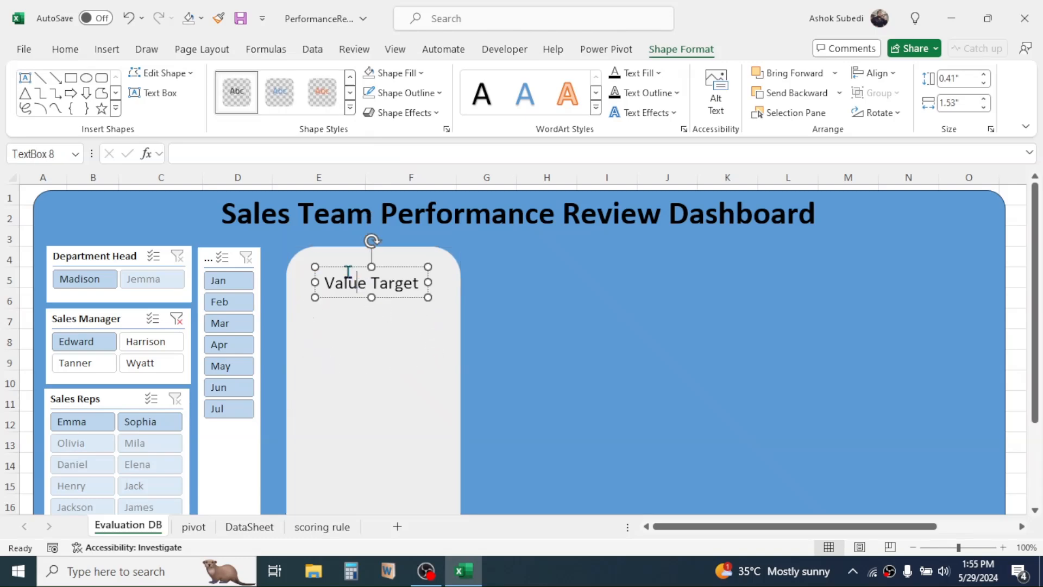
pyautogui.click(349, 268)
pyautogui.hotkey('ctrl', 'd')
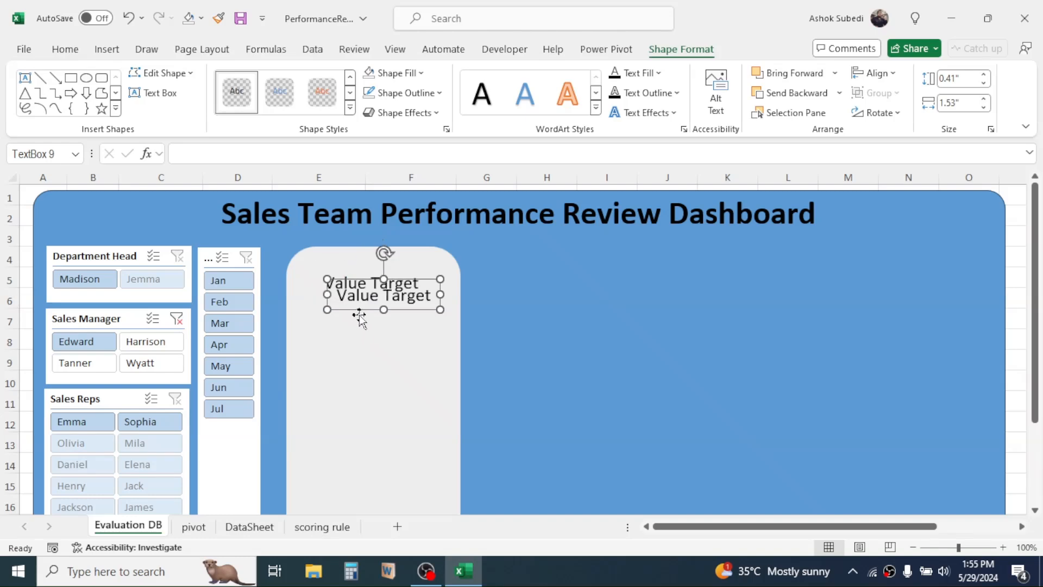
pyautogui.moveTo(359, 312); pyautogui.dragTo(349, 329)
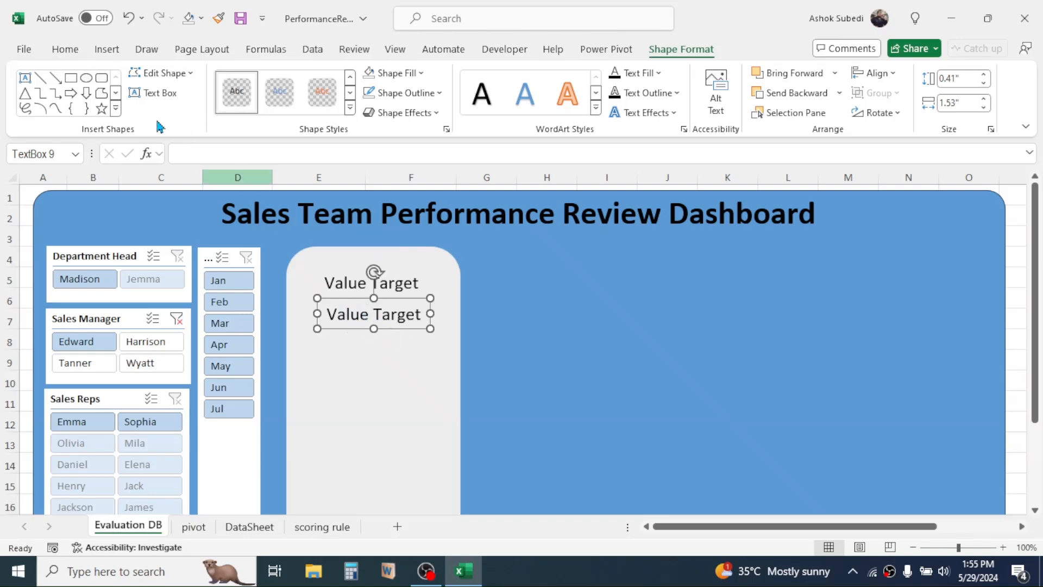
# Step: Format the lower Value Target copy in Bernard MT Condensed at 24 pt and widen its box to nearly the card's width
pyautogui.click(66, 49)
pyautogui.click(180, 80)
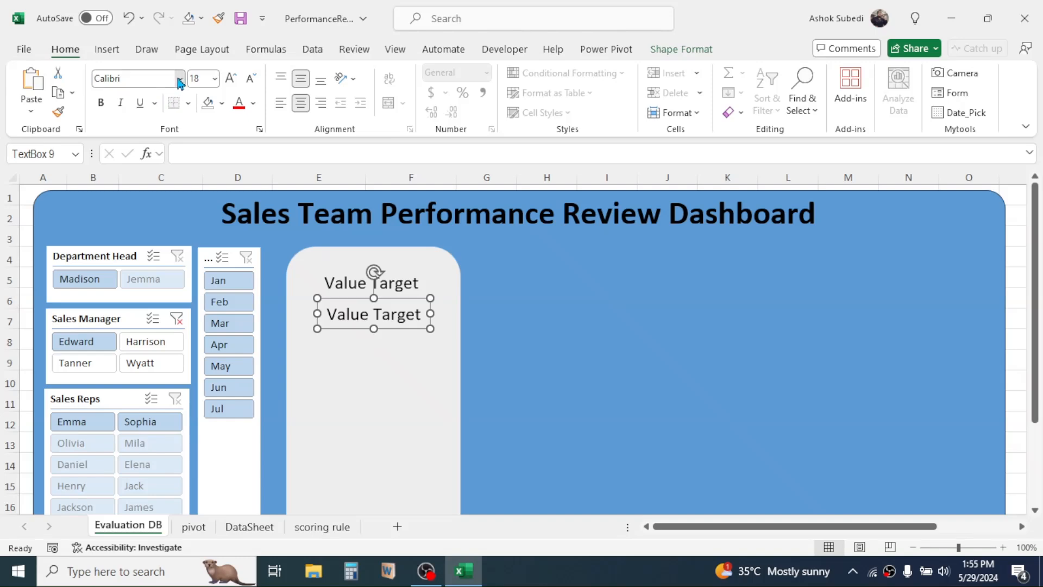
pyautogui.scroll(-15, 179, 326)
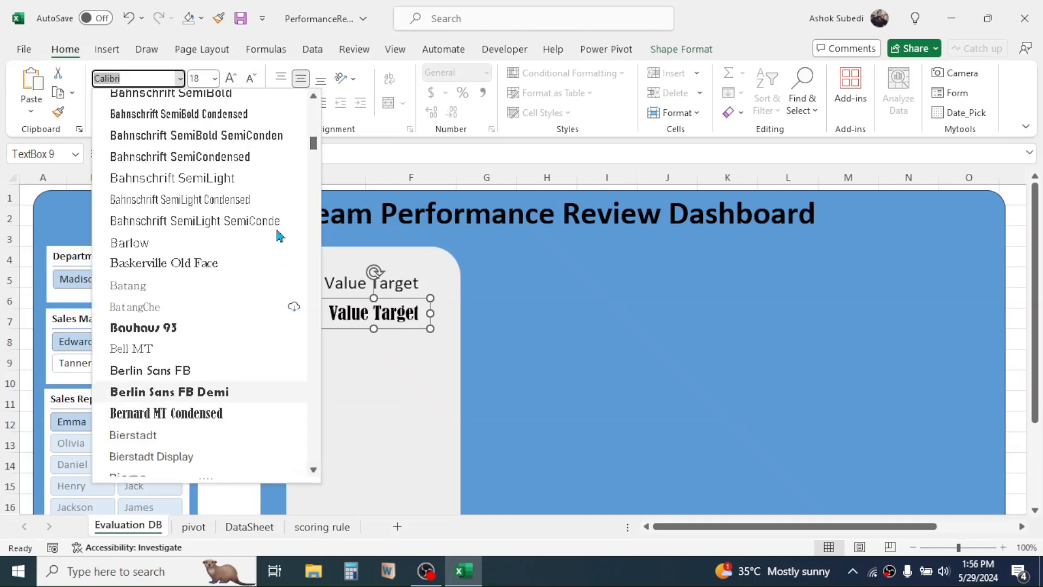
pyautogui.click(163, 413)
pyautogui.moveTo(312, 313); pyautogui.dragTo(293, 313)
pyautogui.moveTo(430, 313); pyautogui.dragTo(447, 313)
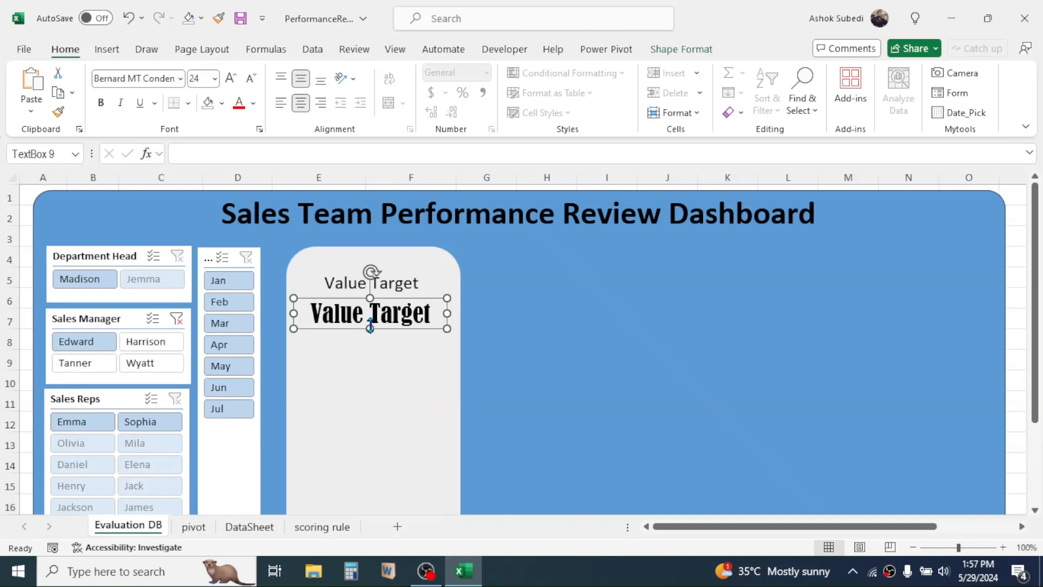
# Step: Duplicate both Value Target text boxes together and place the copied pair below the originals on the gray card
pyautogui.keyDown('shift'); pyautogui.click(338, 280); pyautogui.keyUp('shift')
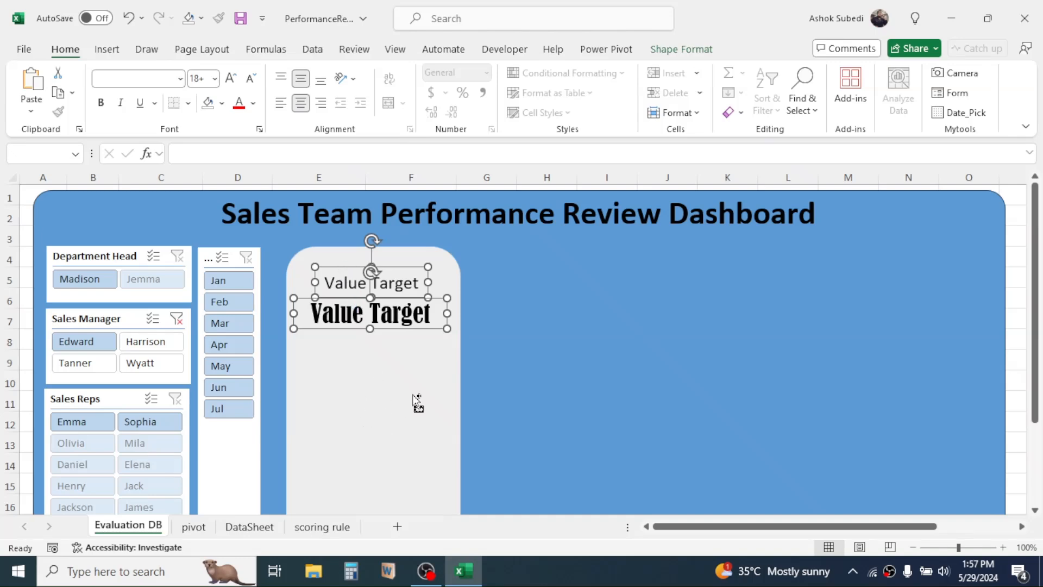
pyautogui.hotkey('ctrl', 'd')
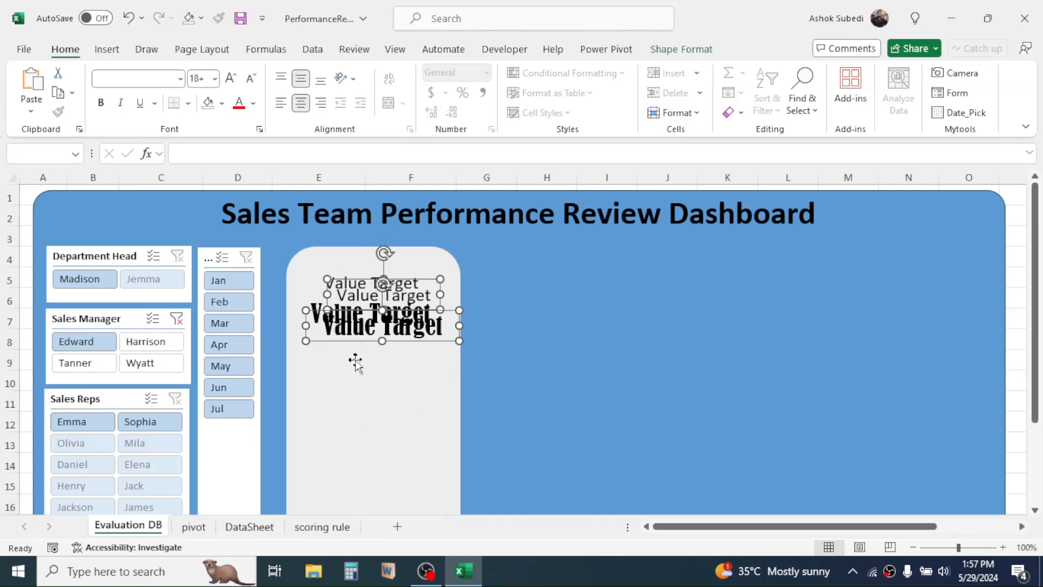
pyautogui.moveTo(352, 341); pyautogui.dragTo(341, 415)
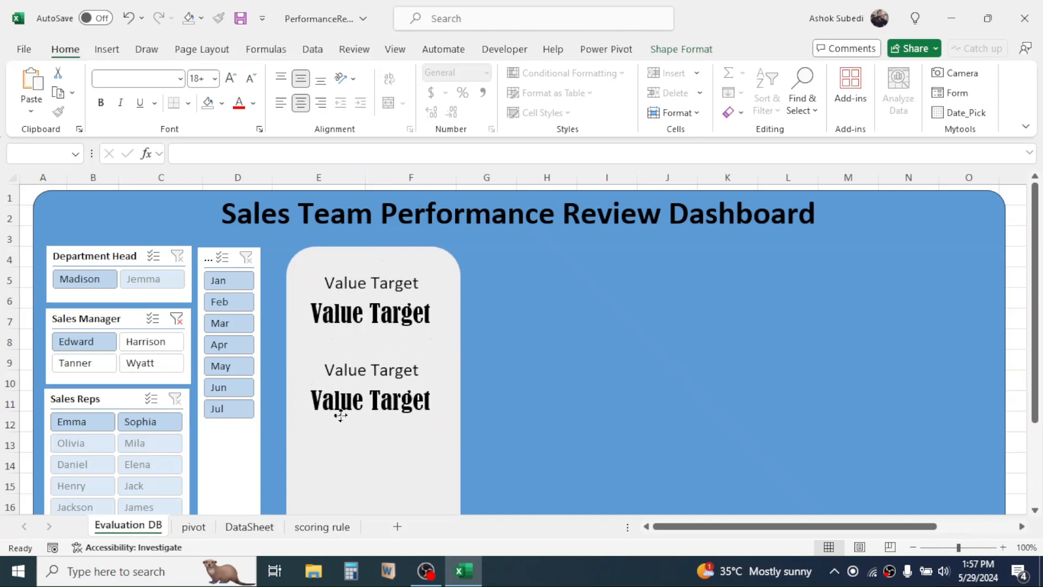
pyautogui.click(389, 430)
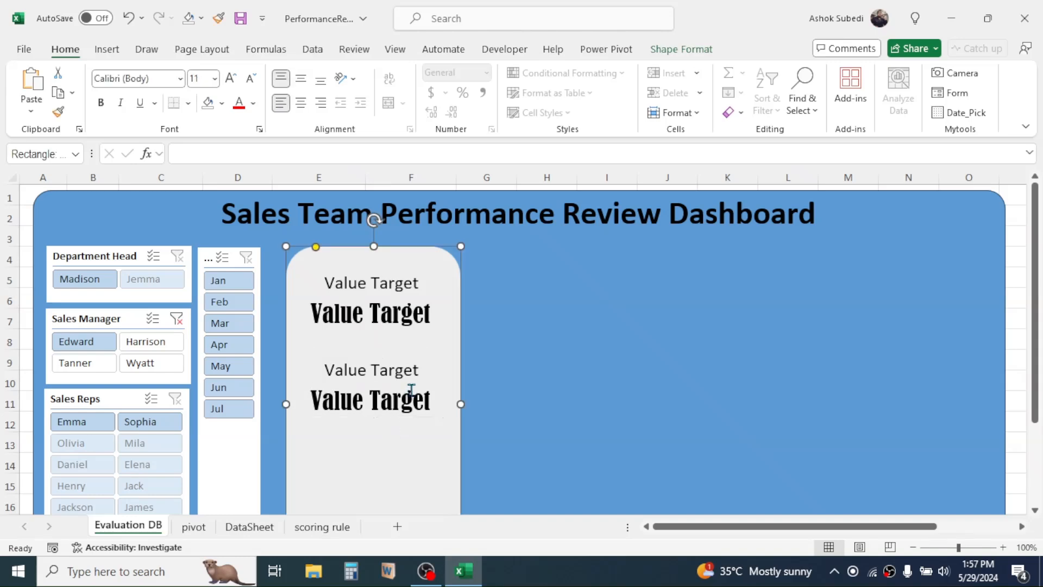
# Step: Change the label of the copied lower pair to "Value Ach"
pyautogui.click(417, 371)
pyautogui.press('BackSpace')
pyautogui.press('BackSpace')
pyautogui.press('BackSpace')
pyautogui.press('BackSpace')
pyautogui.press('BackSpace')
pyautogui.press('BackSpace')
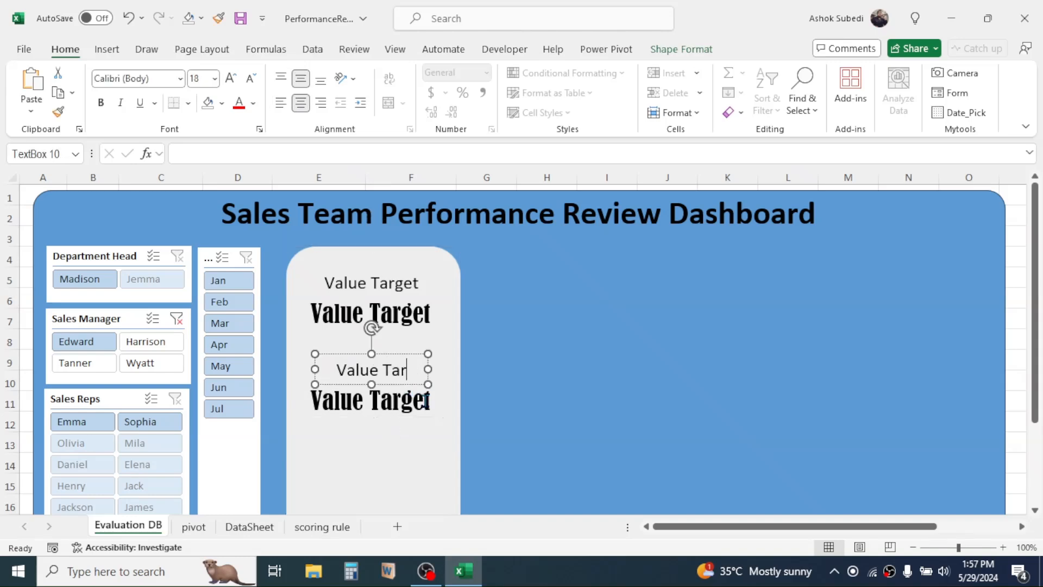
pyautogui.write('A')
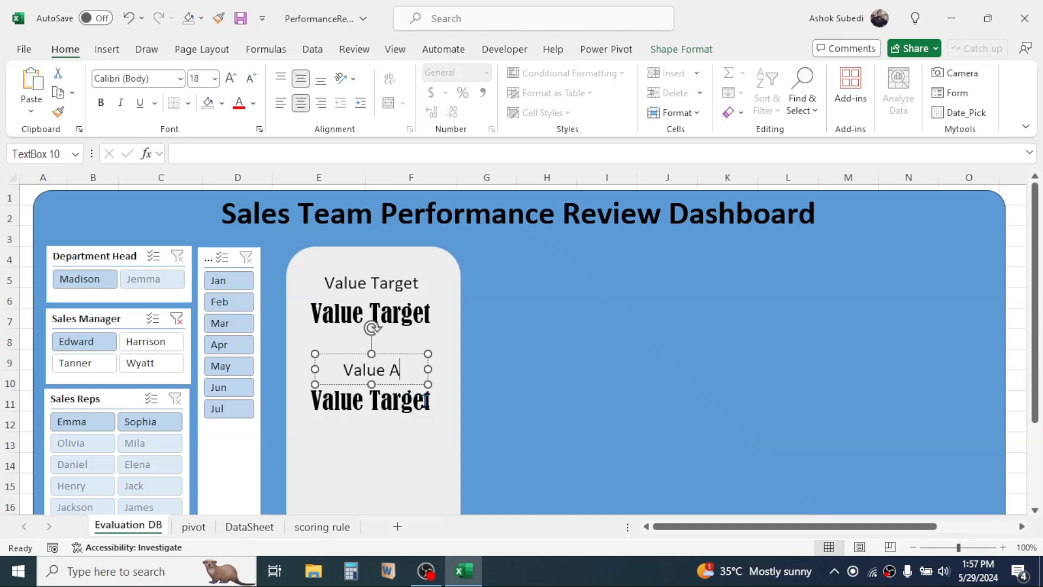
pyautogui.write('ch')
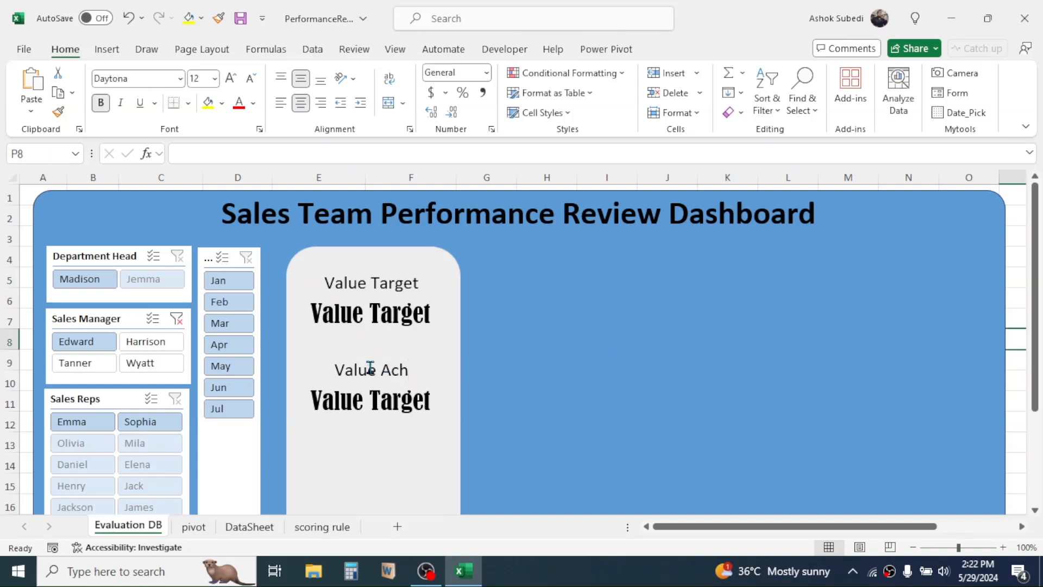
# Step: Duplicate the Value Ach label and its value text box together and place the copied pair near the gray card's lower end
pyautogui.click(370, 368)
pyautogui.keyDown('shift'); pyautogui.click(348, 401); pyautogui.keyUp('shift')
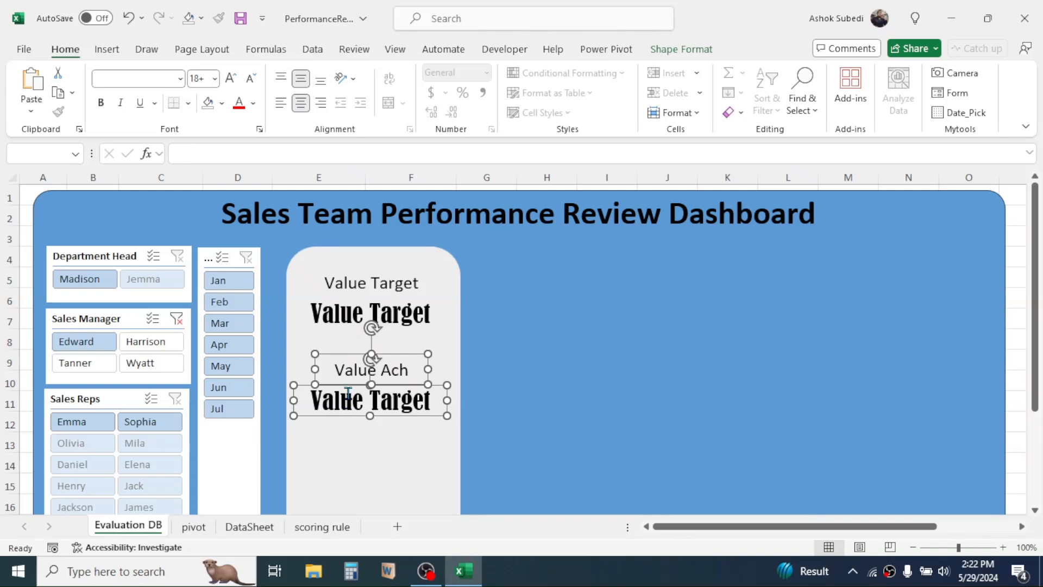
pyautogui.hotkey('ctrl', 'd')
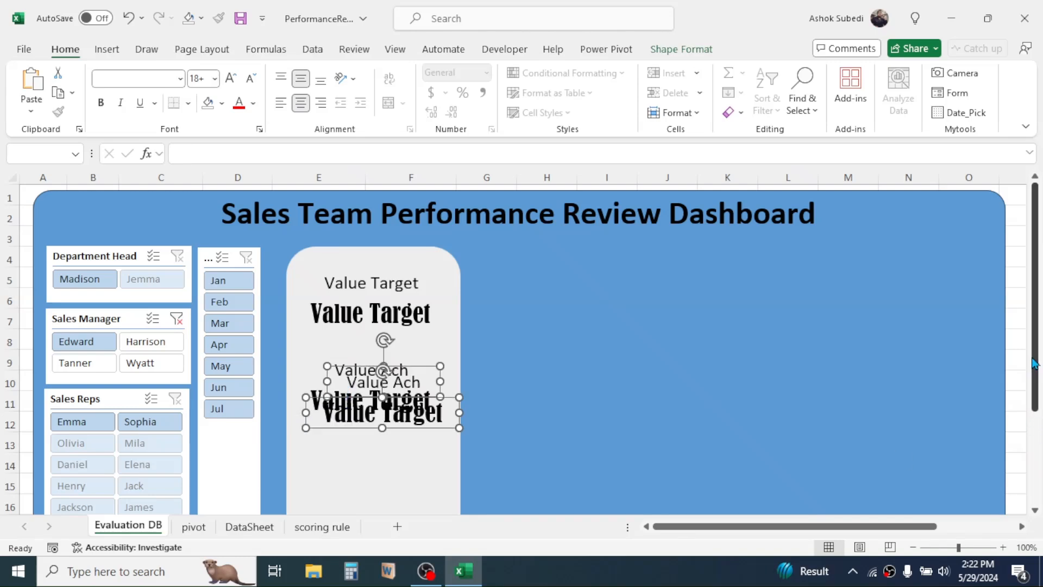
pyautogui.moveTo(1035, 365); pyautogui.dragTo(1034, 444)
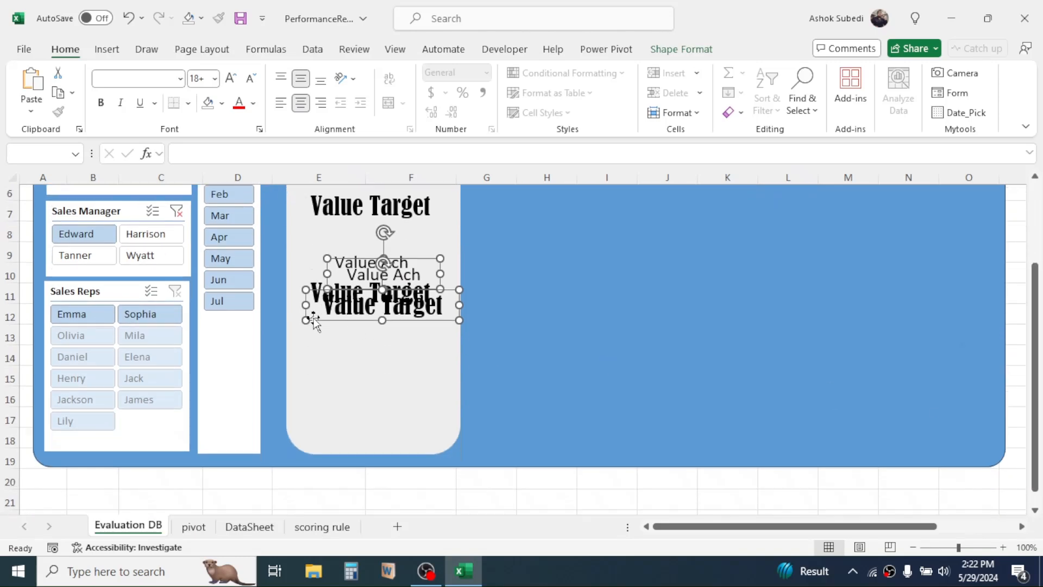
pyautogui.moveTo(338, 323); pyautogui.dragTo(324, 411)
# Step: Shift the middle Value Ach pair slightly down so the three text box pairs are evenly spaced on the card
pyautogui.scroll(1, 325, 411)
pyautogui.click(347, 320)
pyautogui.keyDown('ctrl'); pyautogui.click(331, 359); pyautogui.keyUp('ctrl')
pyautogui.moveTo(330, 360); pyautogui.dragTo(331, 367)
pyautogui.click(595, 305)
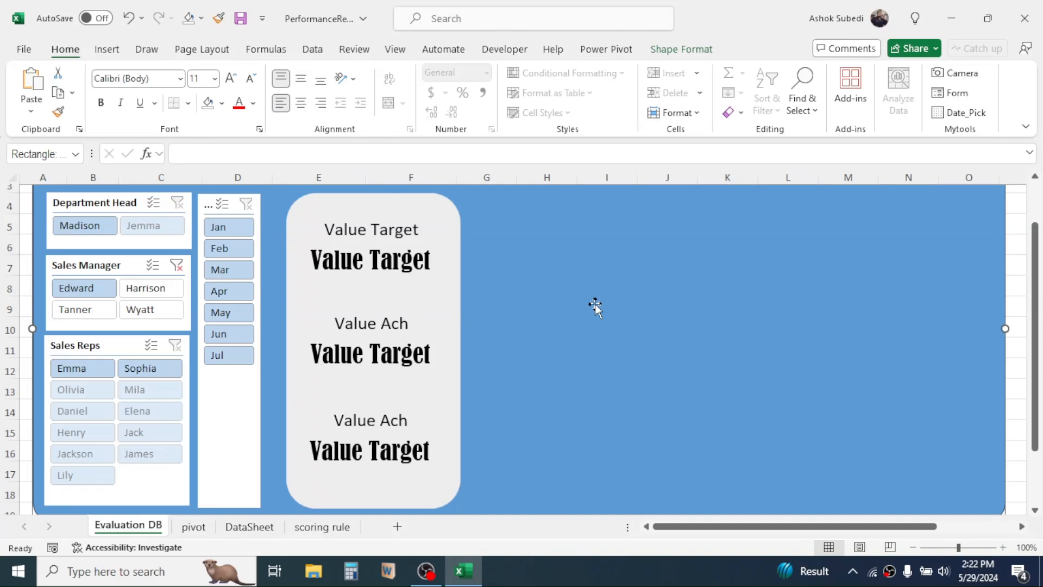
# Step: Color the bold value text under Value Target dark blue and the one under the middle Value Ach green
pyautogui.click(369, 259)
pyautogui.click(519, 265)
pyautogui.click(329, 245)
pyautogui.click(253, 103)
pyautogui.click(337, 258)
pyautogui.click(328, 339)
pyautogui.click(253, 103)
pyautogui.click(300, 305)
# Step: Change the label of the lowest pair on the gray card to "Ach %"
pyautogui.click(418, 421)
pyautogui.press('BackSpace')
pyautogui.press('BackSpace')
pyautogui.press('BackSpace')
pyautogui.press('BackSpace')
pyautogui.press('BackSpace')
pyautogui.press('BackSpace')
pyautogui.press('BackSpace')
pyautogui.press('BackSpace')
pyautogui.press('BackSpace')
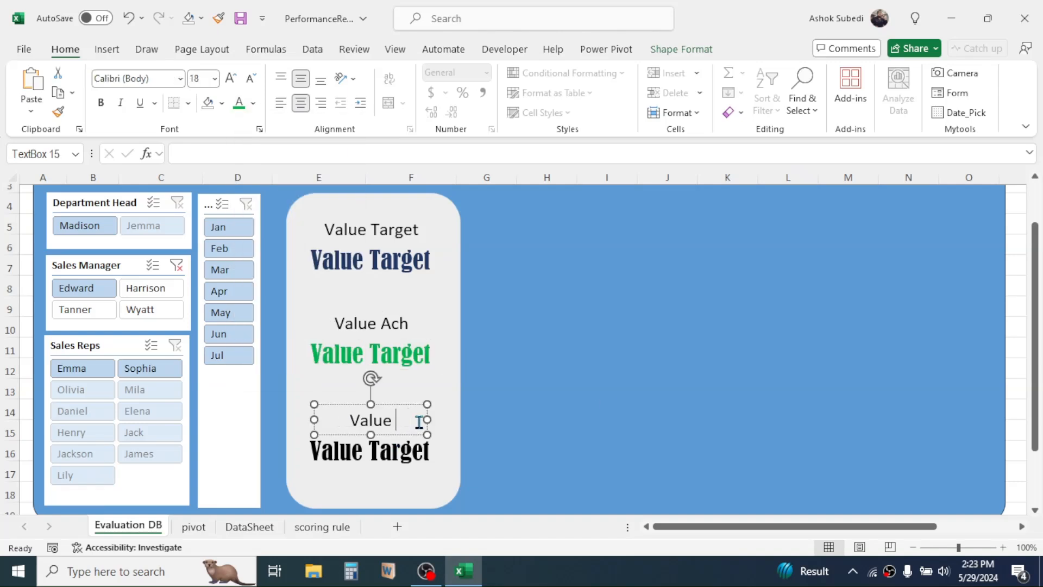
pyautogui.write('Ach %')
# Step: Color the bold value text under Ach % dark gold
pyautogui.click(328, 436)
pyautogui.click(253, 103)
pyautogui.click(329, 260)
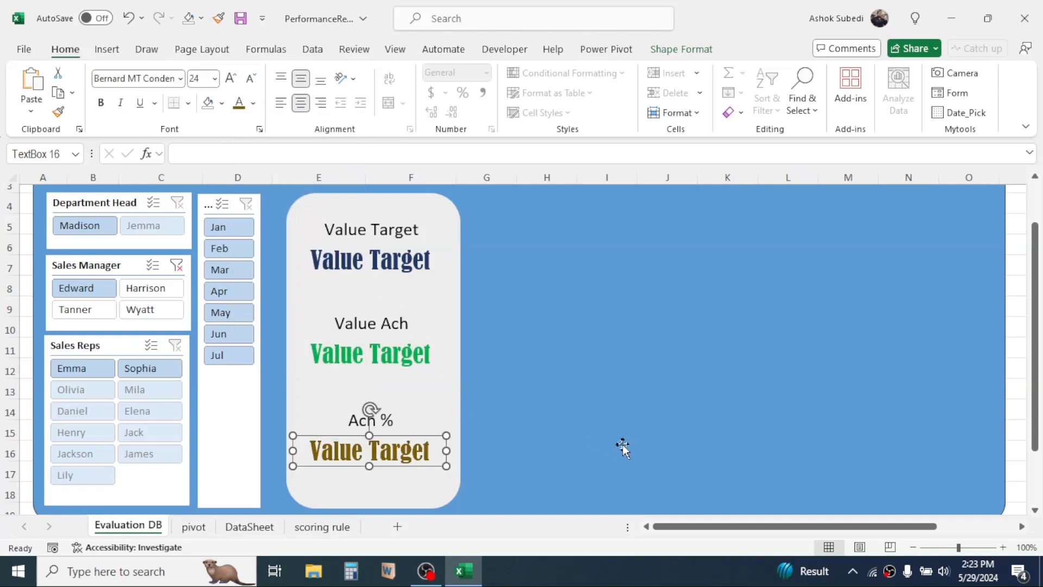
pyautogui.click(594, 329)
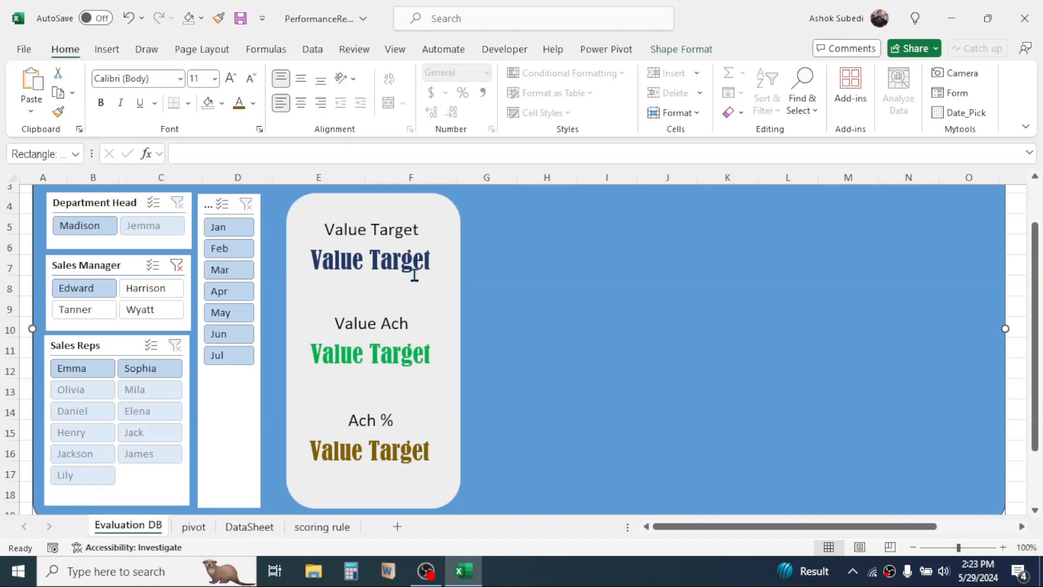
# Step: Duplicate the gray card with all six of its text boxes twice and place the two copies in a row beside the original
pyautogui.click(444, 219)
pyautogui.click(394, 230)
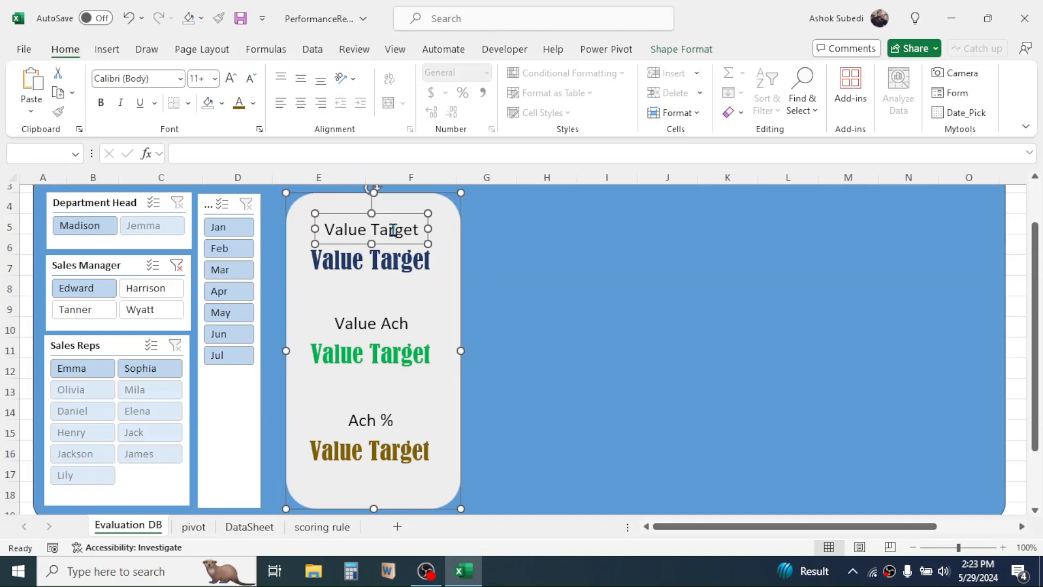
pyautogui.keyDown('ctrl'); pyautogui.click(339, 263); pyautogui.keyUp('ctrl')
pyautogui.keyDown('ctrl'); pyautogui.click(356, 319); pyautogui.keyUp('ctrl')
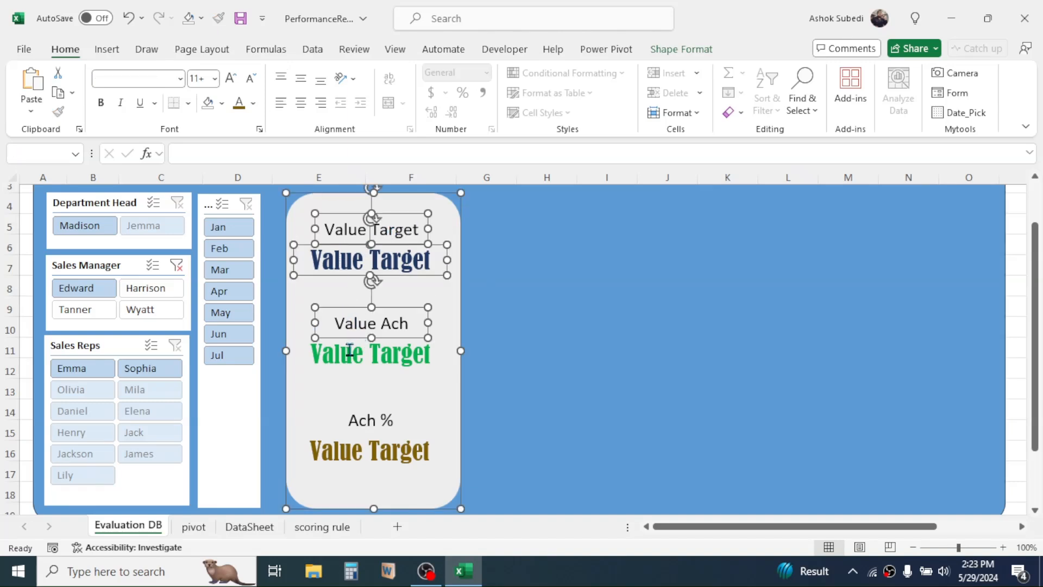
pyautogui.keyDown('ctrl'); pyautogui.click(350, 352); pyautogui.keyUp('ctrl')
pyautogui.keyDown('ctrl'); pyautogui.click(375, 419); pyautogui.keyUp('ctrl')
pyautogui.keyDown('ctrl'); pyautogui.click(368, 450); pyautogui.keyUp('ctrl')
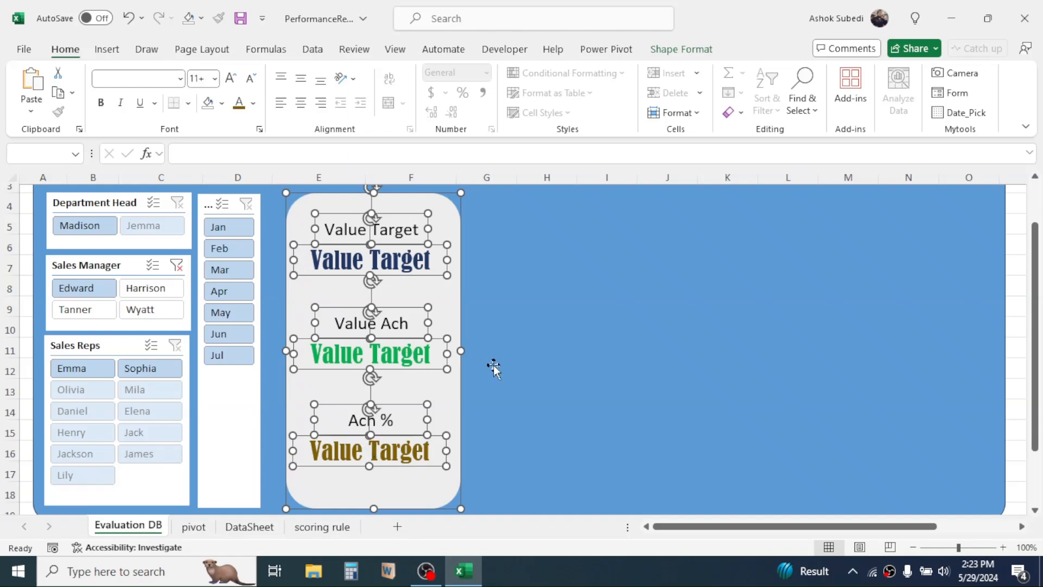
pyautogui.moveTo(498, 374); pyautogui.dragTo(493, 370)
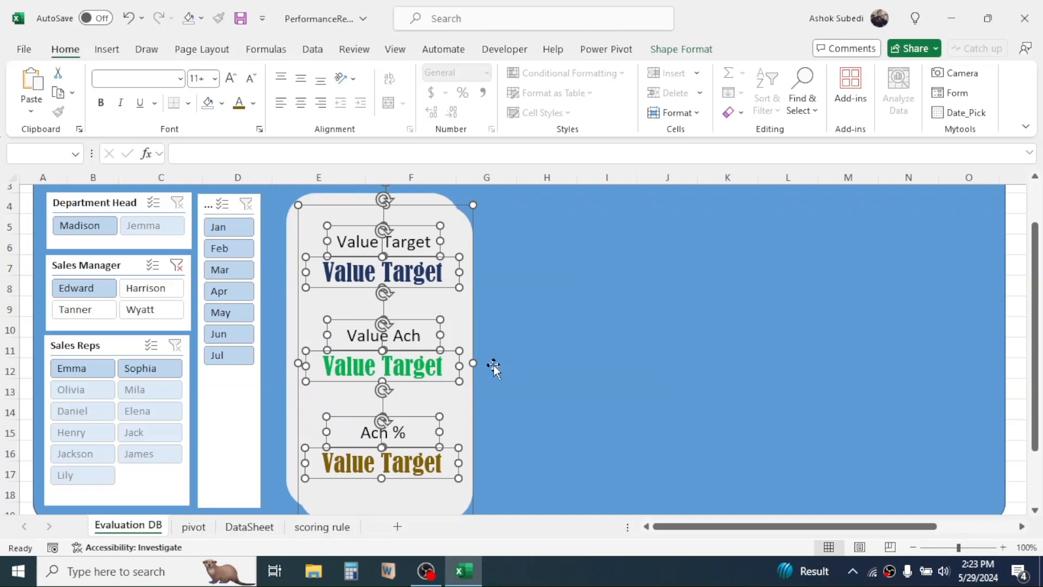
pyautogui.moveTo(470, 318); pyautogui.dragTo(836, 295)
pyautogui.hotkey('ctrl', 'd')
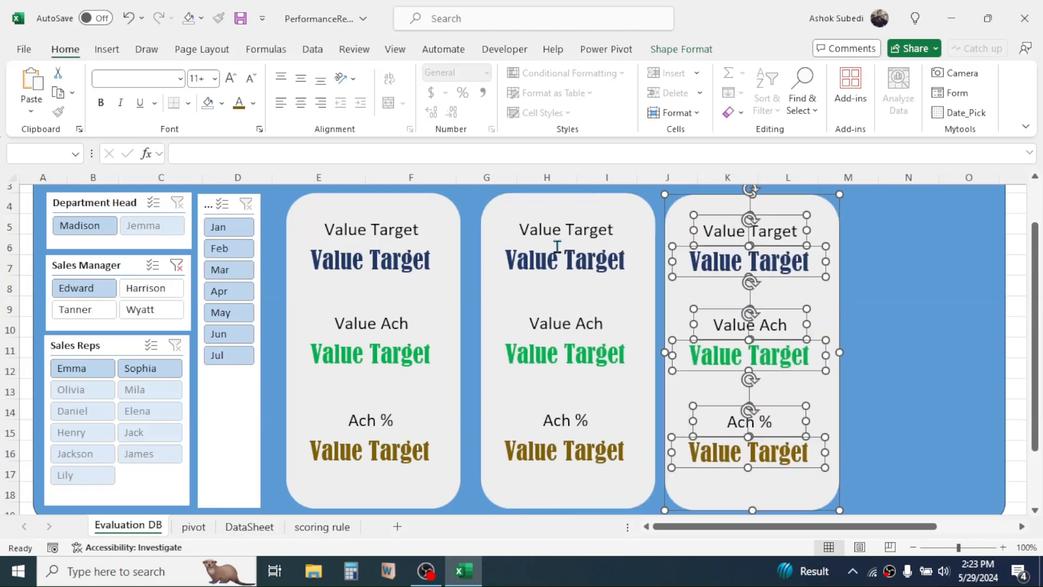
# Step: Shift the second and third cards with their text boxes slightly left to tighten the gaps between the cards
pyautogui.click(558, 205)
pyautogui.keyDown('ctrl'); pyautogui.click(558, 230); pyautogui.keyUp('ctrl')
pyautogui.keyDown('ctrl'); pyautogui.click(558, 261); pyautogui.keyUp('ctrl')
pyautogui.keyDown('ctrl'); pyautogui.click(558, 324); pyautogui.keyUp('ctrl')
pyautogui.keyDown('ctrl'); pyautogui.click(553, 450); pyautogui.keyUp('ctrl')
pyautogui.press('Left')
pyautogui.click(728, 485)
pyautogui.keyDown('ctrl'); pyautogui.click(727, 452); pyautogui.keyUp('ctrl')
pyautogui.keyDown('ctrl'); pyautogui.click(727, 416); pyautogui.keyUp('ctrl')
pyautogui.moveTo(1035, 360); pyautogui.dragTo(1034, 313)
pyautogui.click(908, 279)
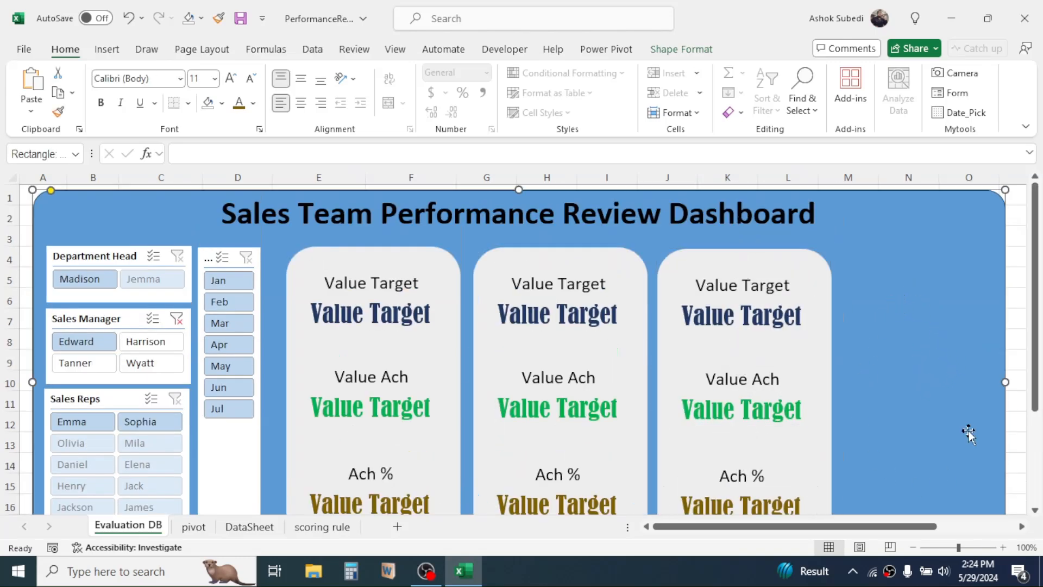
# Step: Copy the third card's plain Value Target label and place the copy on the empty blue area beside that card
pyautogui.keyDown('ctrl'); pyautogui.click(735, 287); pyautogui.keyUp('ctrl')
pyautogui.click(734, 286)
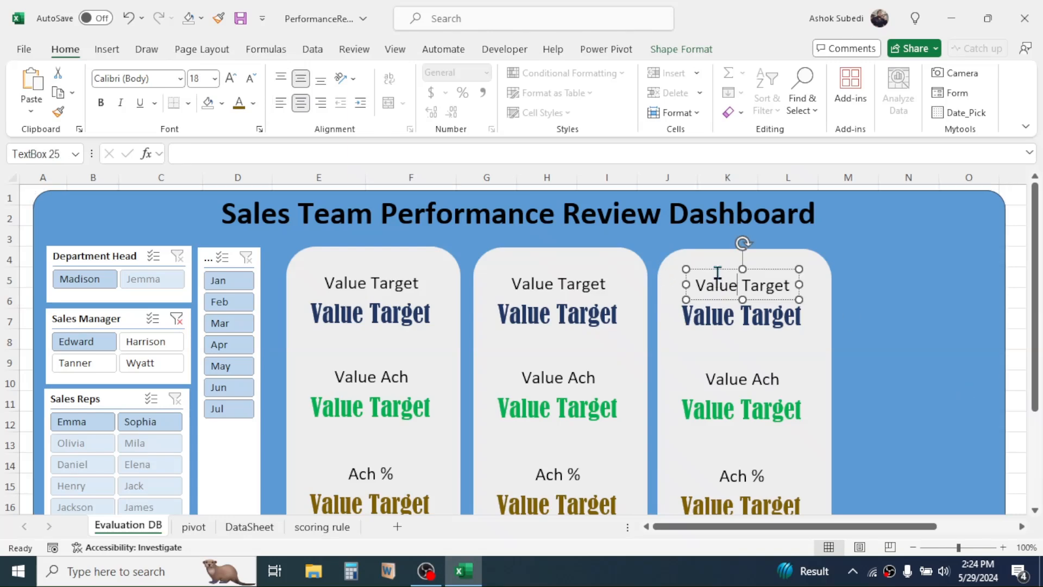
pyautogui.hotkey('ctrl', 'c')
pyautogui.hotkey('ctrl', 'v')
pyautogui.moveTo(183, 232); pyautogui.dragTo(937, 296)
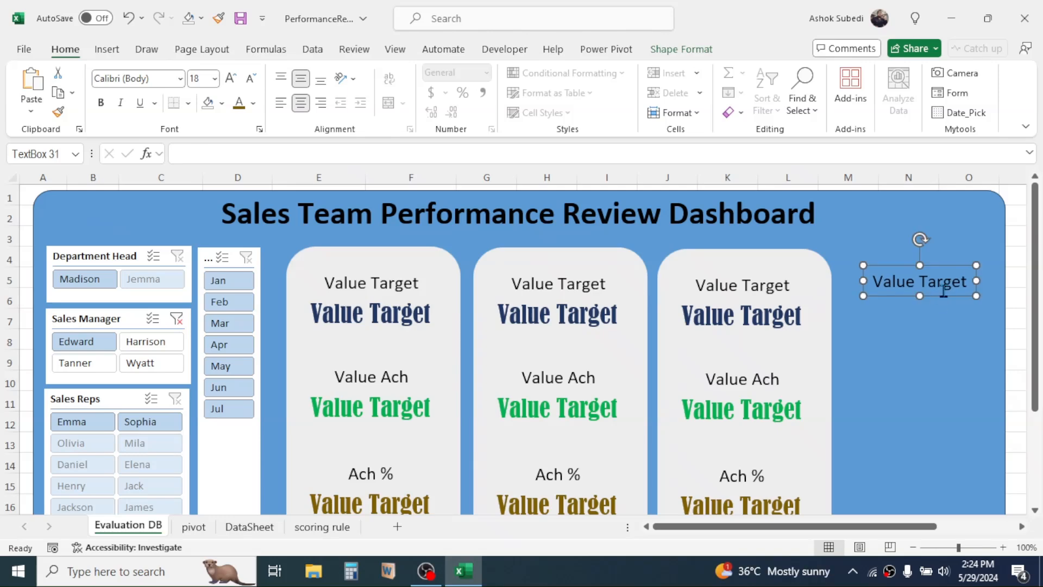
# Step: Replace the copied label's text with "Performance Score"
pyautogui.press('BackSpace')
pyautogui.press('BackSpace')
pyautogui.press('BackSpace')
pyautogui.press('BackSpace')
pyautogui.press('BackSpace')
pyautogui.press('BackSpace')
pyautogui.press('BackSpace')
pyautogui.press('BackSpace')
pyautogui.press('BackSpace')
pyautogui.press('BackSpace')
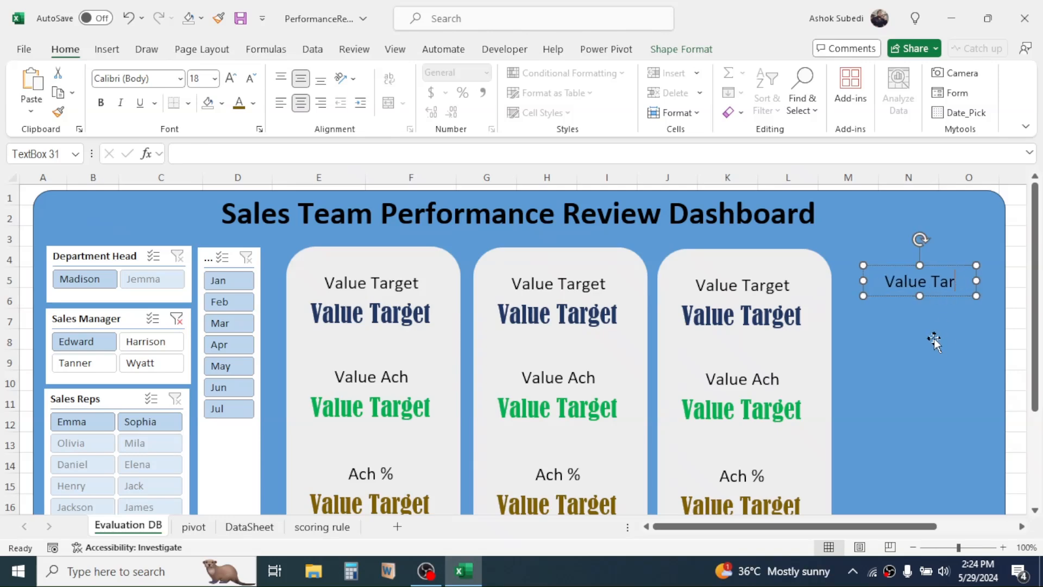
pyautogui.write('Performance Score')
# Step: Format the Performance Score heading in Bernard MT Condensed with a light peach font color and make its box taller to fit two lines
pyautogui.click(181, 79)
pyautogui.click(147, 451)
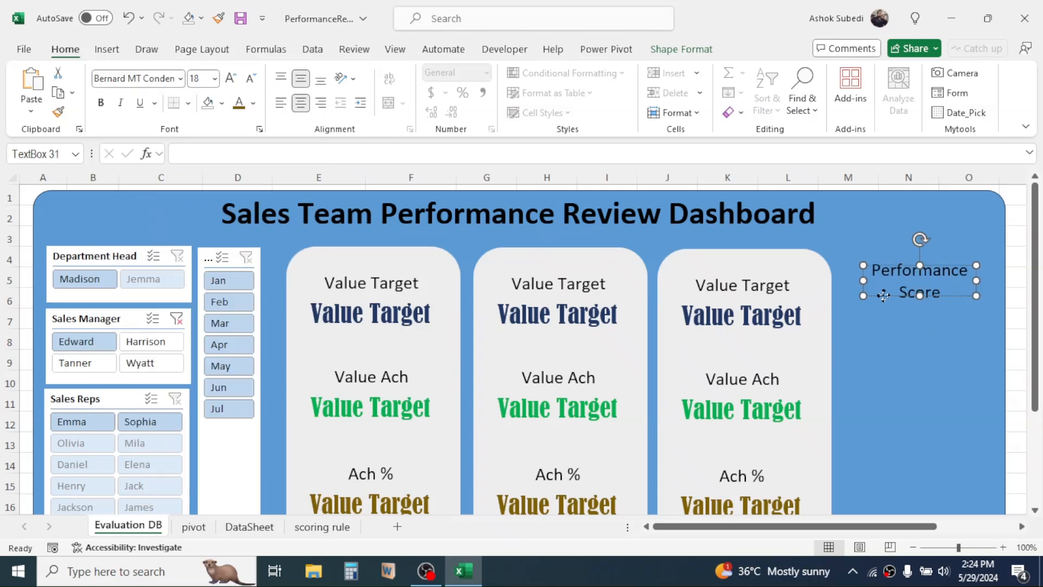
pyautogui.click(885, 295)
pyautogui.click(181, 79)
pyautogui.click(146, 451)
pyautogui.moveTo(919, 296); pyautogui.dragTo(919, 334)
pyautogui.click(253, 104)
pyautogui.click(303, 219)
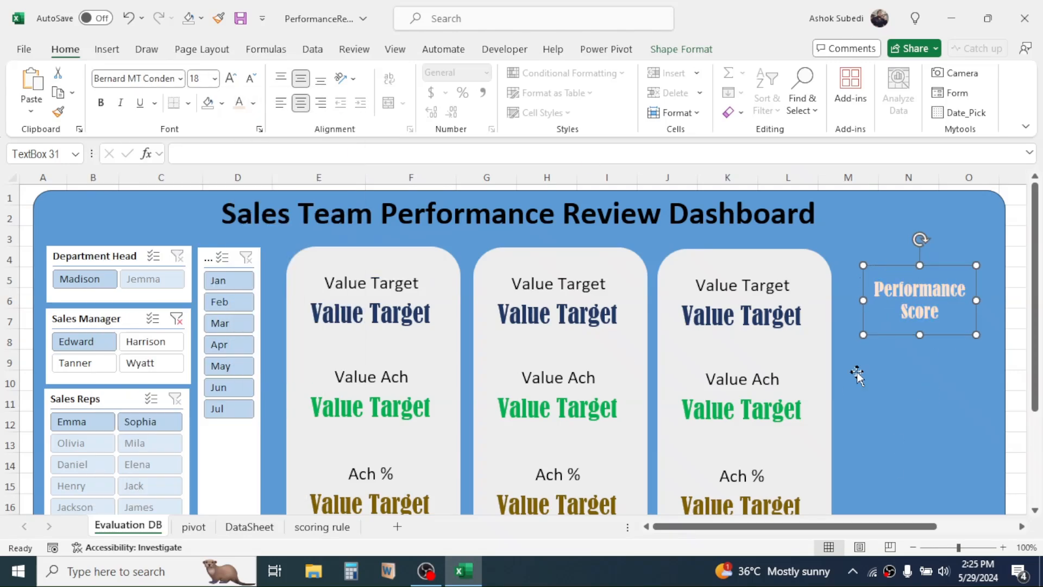
pyautogui.click(840, 365)
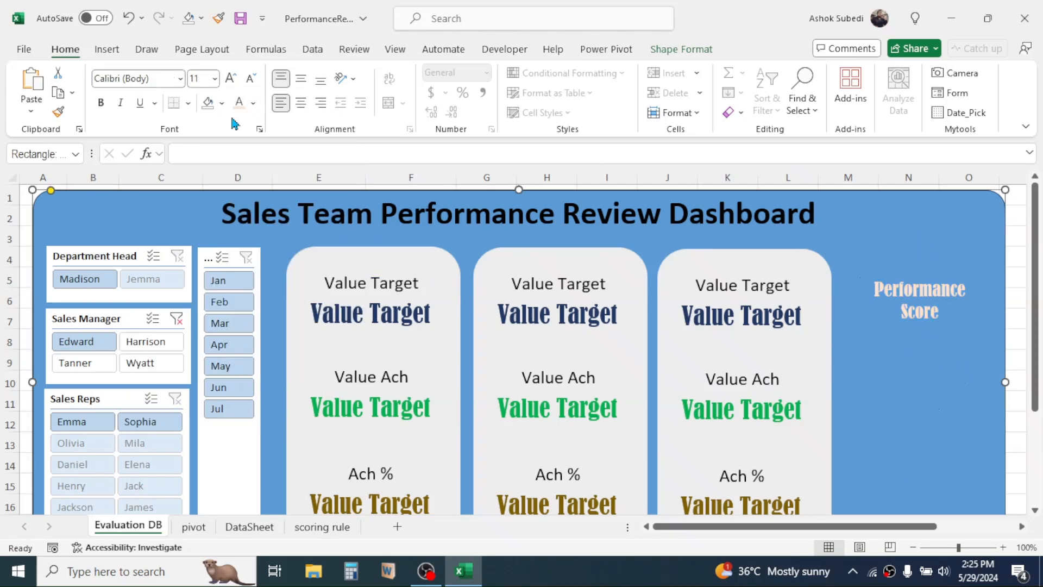
# Step: Draw a decagon about 2.3 inches high and 2.1 inches wide beneath the Performance Score heading and fill it light blue
pyautogui.click(120, 50)
pyautogui.click(201, 111)
pyautogui.click(227, 169)
pyautogui.click(223, 359)
pyautogui.moveTo(856, 341); pyautogui.dragTo(991, 487)
pyautogui.moveTo(1035, 376); pyautogui.dragTo(1036, 418)
pyautogui.moveTo(856, 436); pyautogui.dragTo(844, 459)
pyautogui.moveTo(991, 375); pyautogui.dragTo(999, 376)
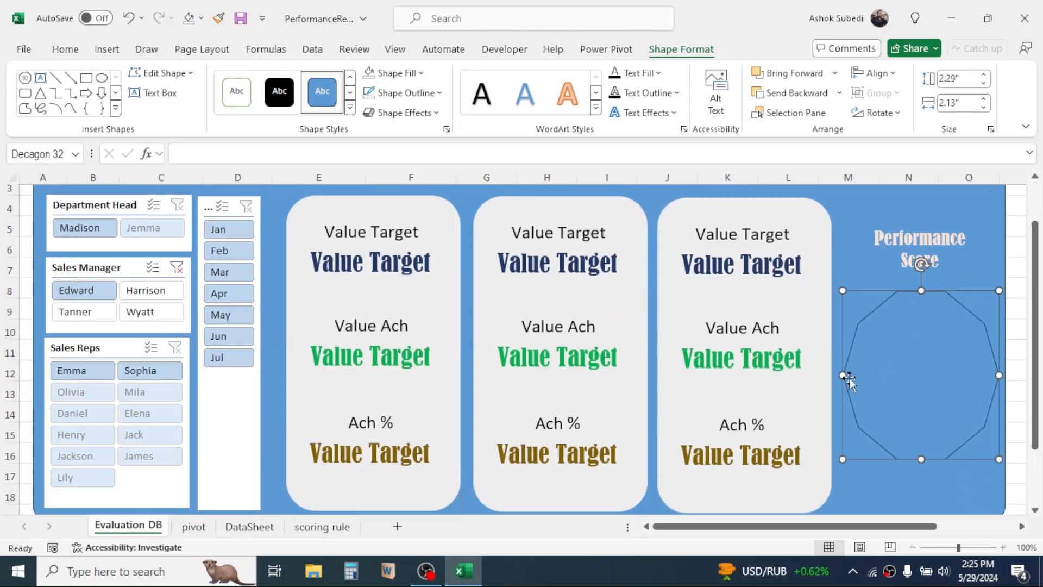
pyautogui.moveTo(844, 375); pyautogui.dragTo(841, 375)
pyautogui.click(400, 73)
pyautogui.click(475, 190)
# Step: Copy the third card's dark blue Value Target text box and center the copy in the decagon
pyautogui.click(690, 278)
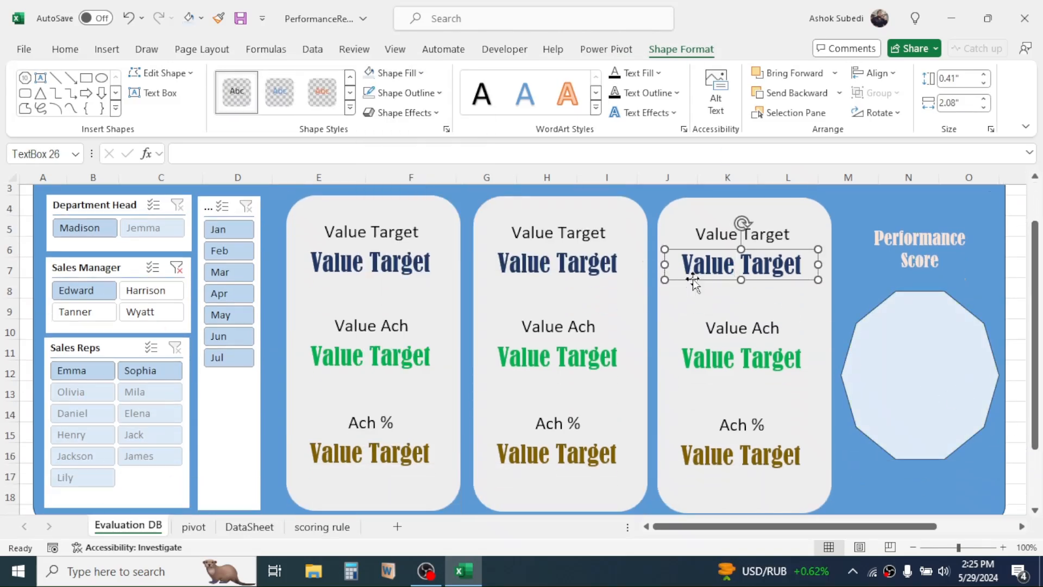
pyautogui.hotkey('ctrl', 'c')
pyautogui.click(944, 379)
pyautogui.hotkey('ctrl', 'v')
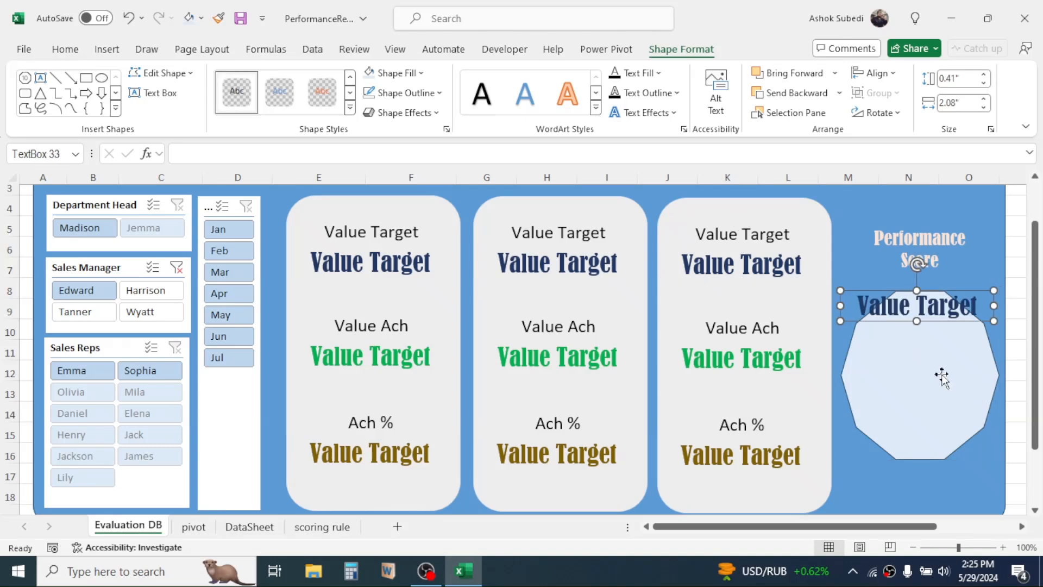
pyautogui.moveTo(895, 324); pyautogui.dragTo(898, 380)
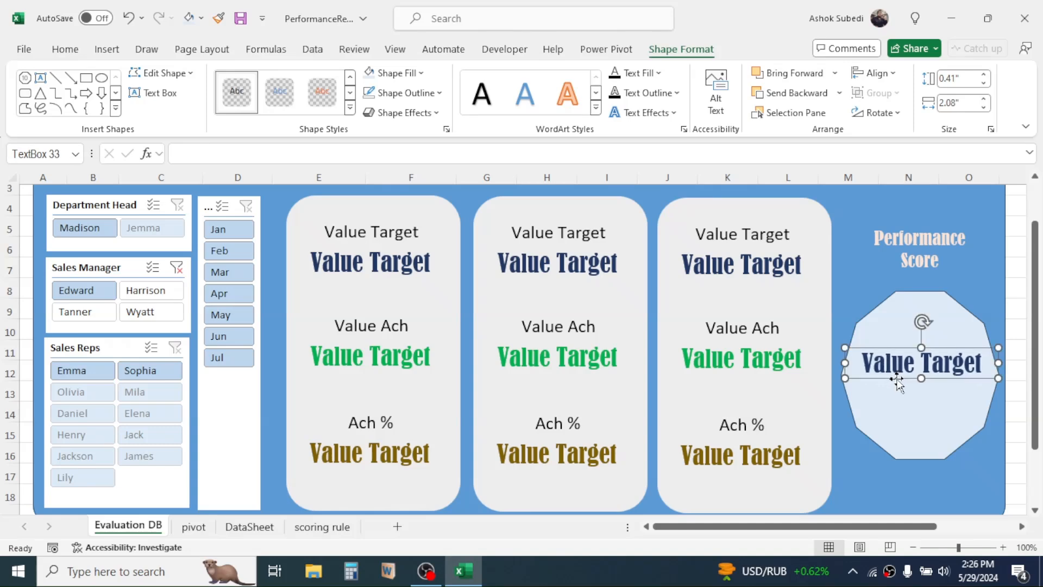
# Step: Copy the third card's plain Value Target label into the decagon, directly beneath the dark blue value text
pyautogui.click(750, 234)
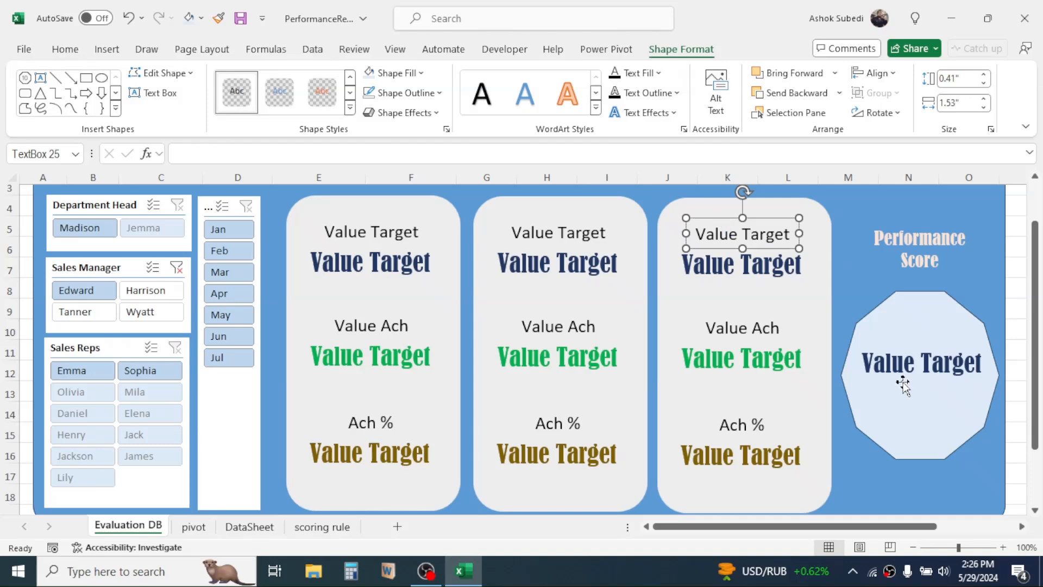
pyautogui.click(914, 397)
pyautogui.hotkey('ctrl', 'v')
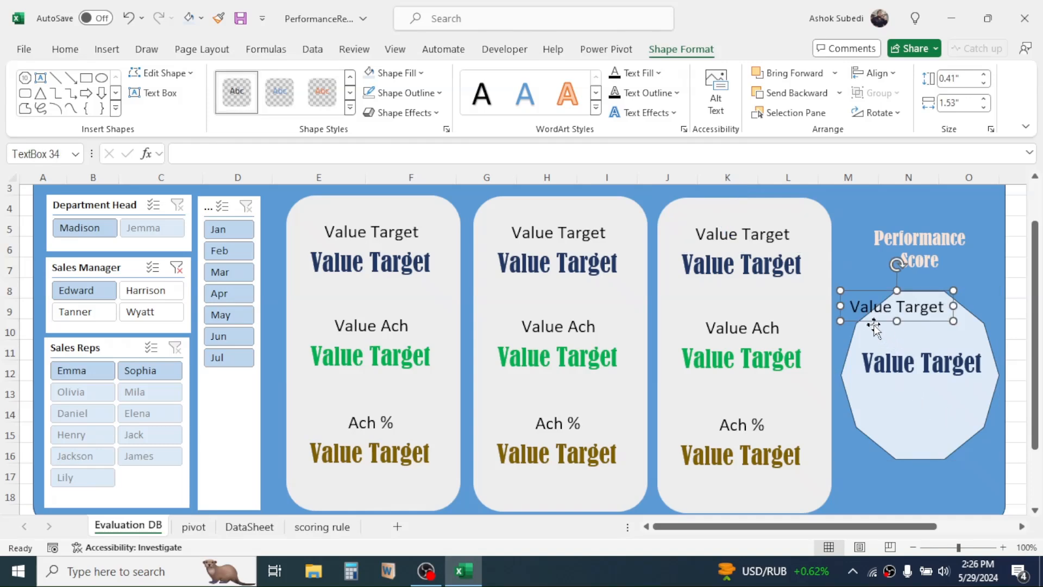
pyautogui.moveTo(871, 320); pyautogui.dragTo(897, 414)
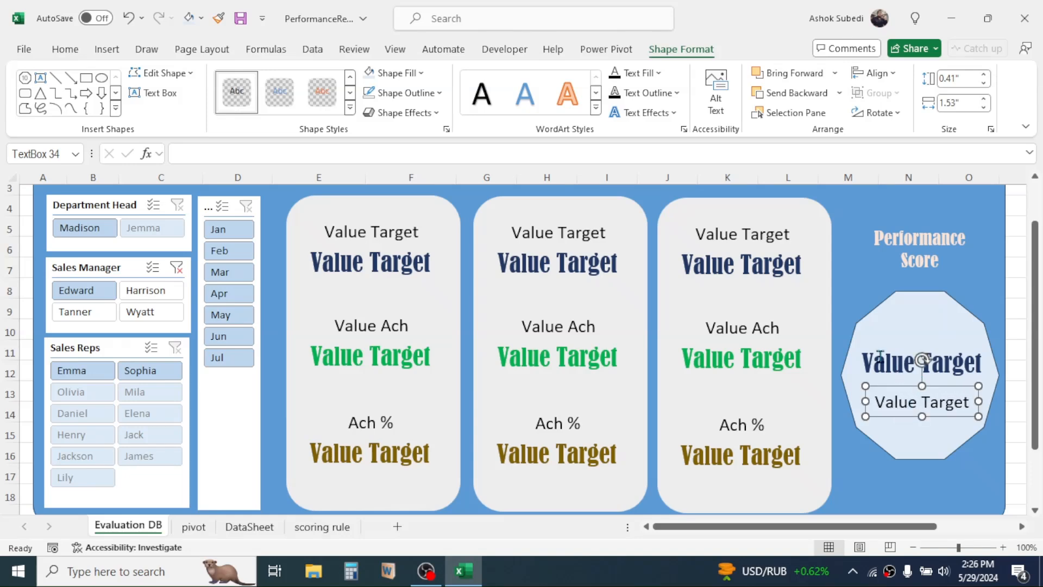
pyautogui.click(892, 363)
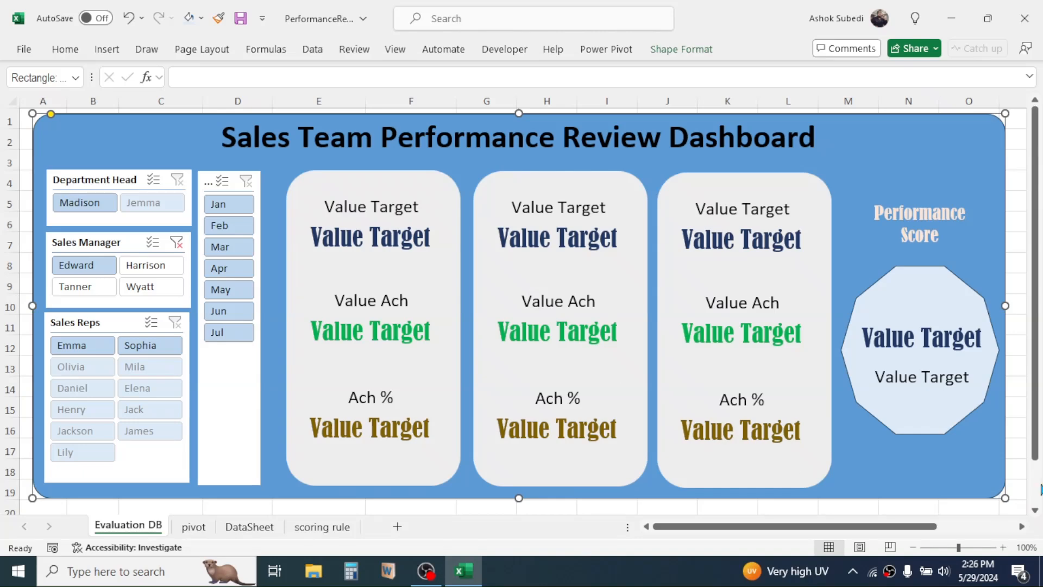
# Step: On the pivot sheet, copy the Sum of Value Target ('000) pivot table from A3:A4 to cell C3
pyautogui.click(194, 528)
pyautogui.click(142, 528)
pyautogui.click(194, 526)
pyautogui.click(426, 300)
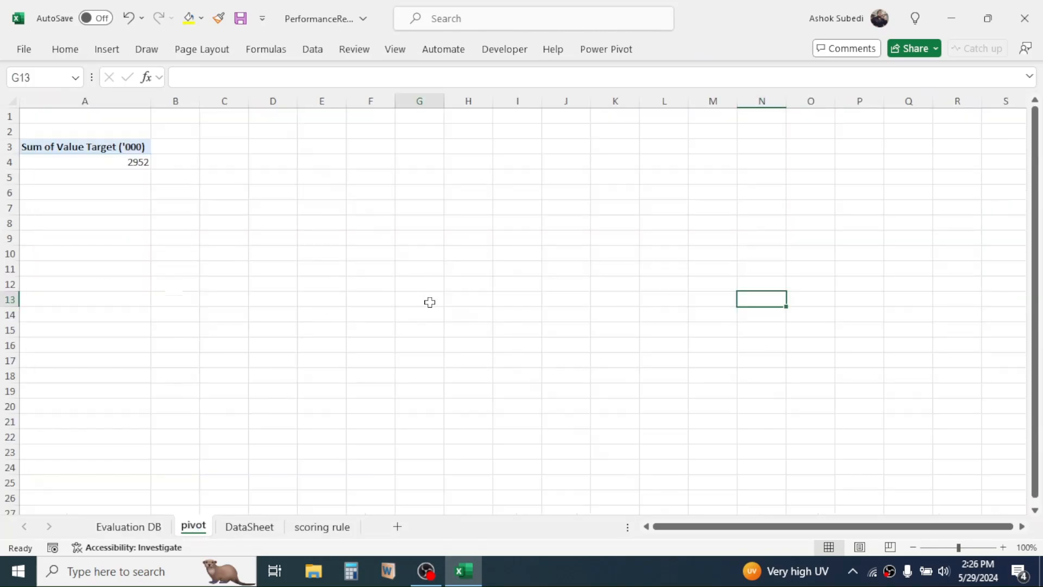
pyautogui.moveTo(121, 149)
pyautogui.mouseDown()
pyautogui.moveTo(133, 148)
pyautogui.moveTo(135, 161)
pyautogui.mouseUp()
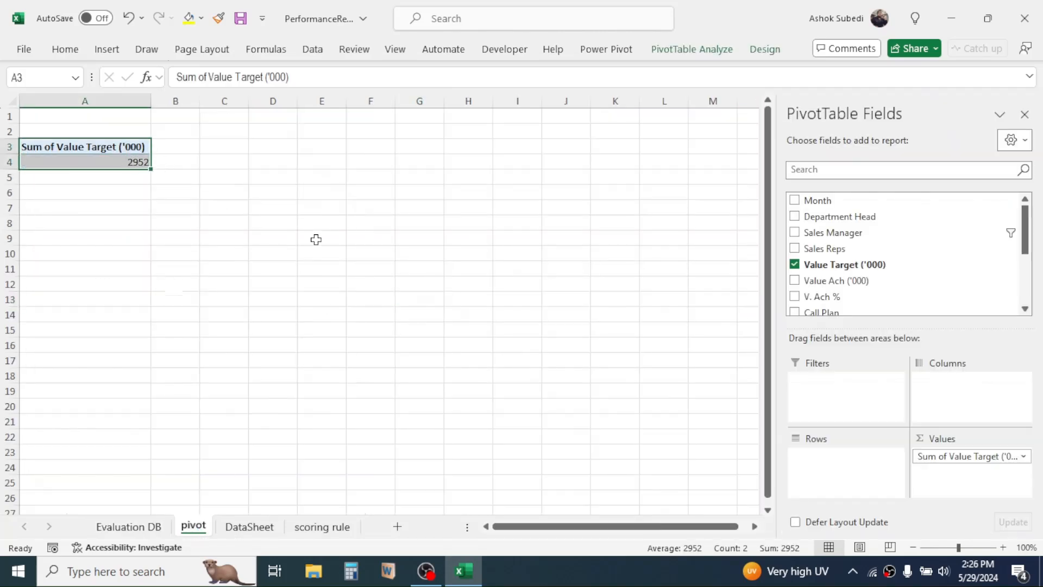
pyautogui.hotkey('ctrl', 'c')
pyautogui.click(223, 147)
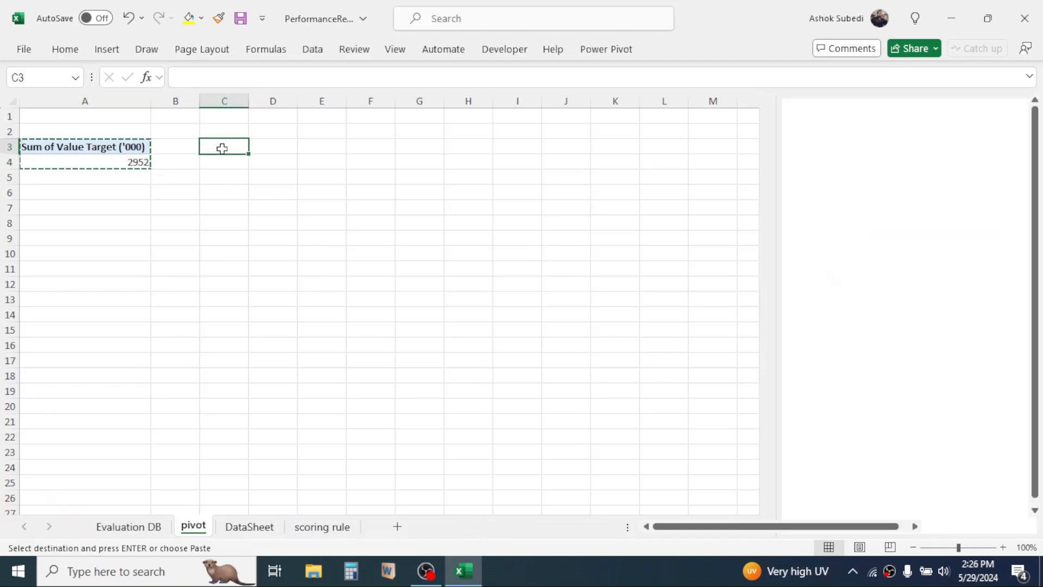
pyautogui.hotkey('ctrl', 'v')
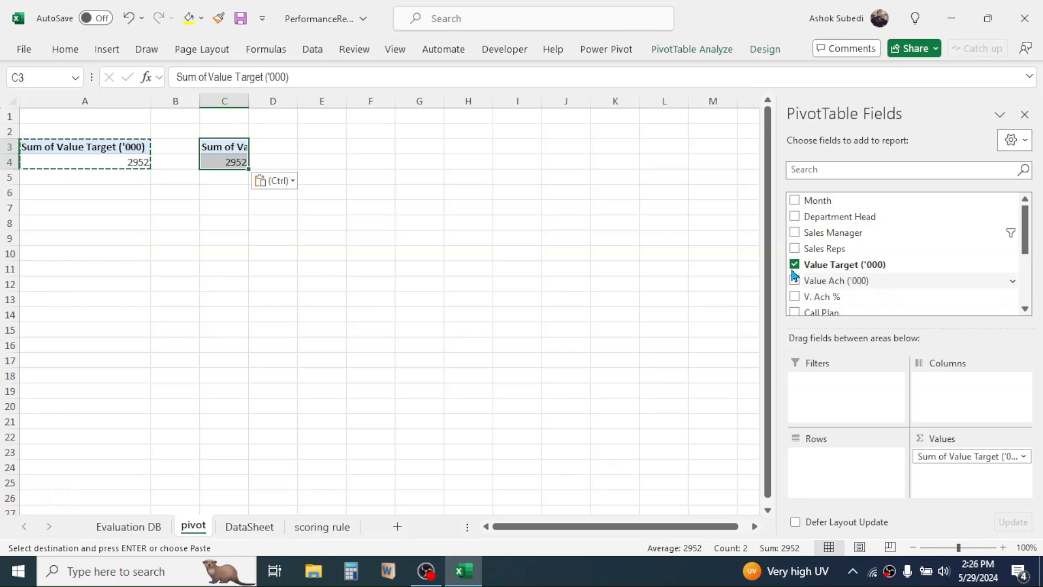
# Step: In the copied pivot table at C3, replace the Value Target ('000) field with Value Ach ('000)
pyautogui.click(795, 265)
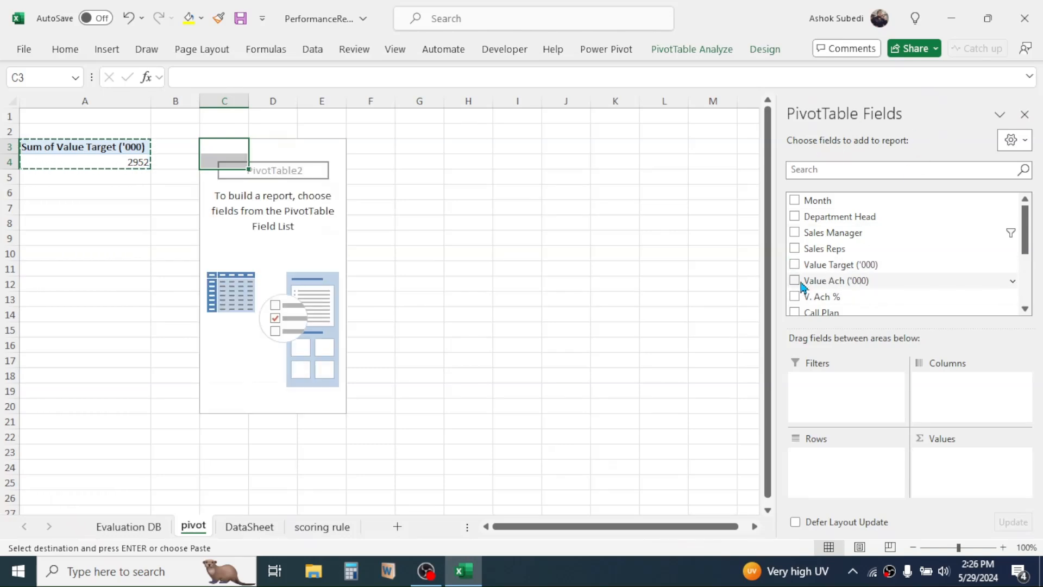
pyautogui.click(795, 280)
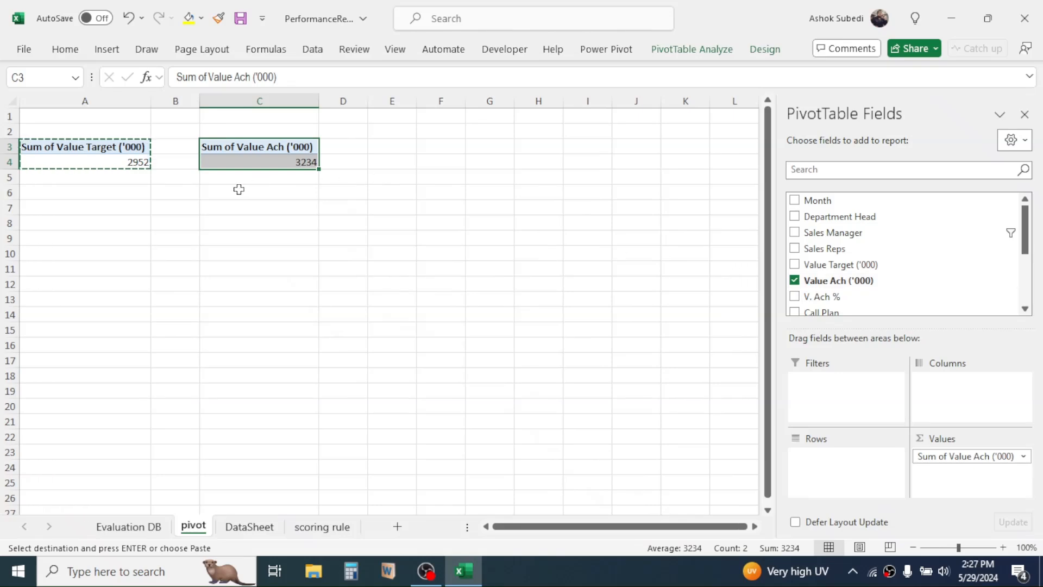
pyautogui.click(235, 206)
# Step: In cell B4, enter a formula dividing the Value Ach ('000) pivot total in C4 by the Value Target ('000) total in A4
pyautogui.click(170, 161)
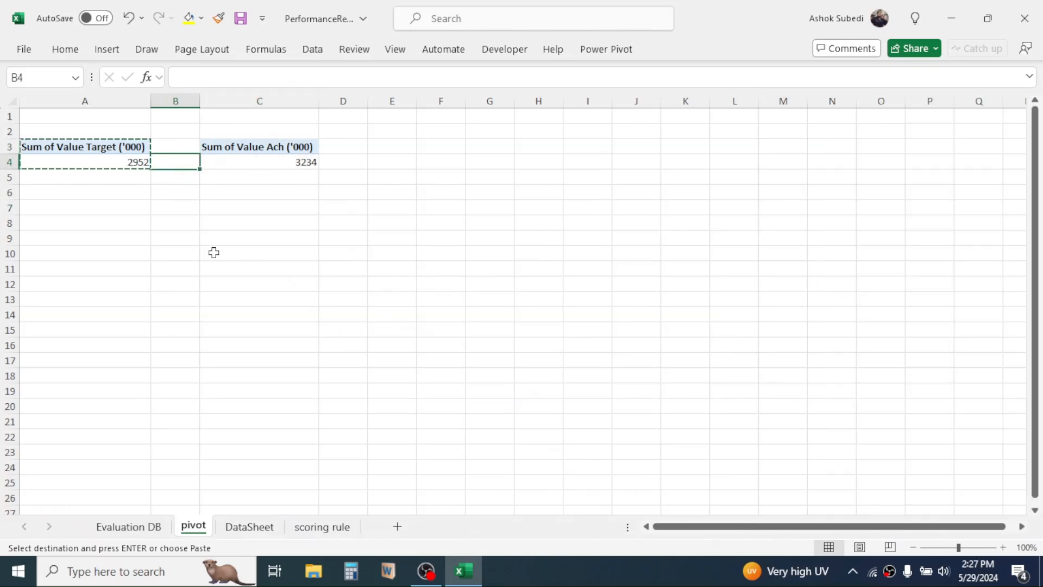
pyautogui.write('=')
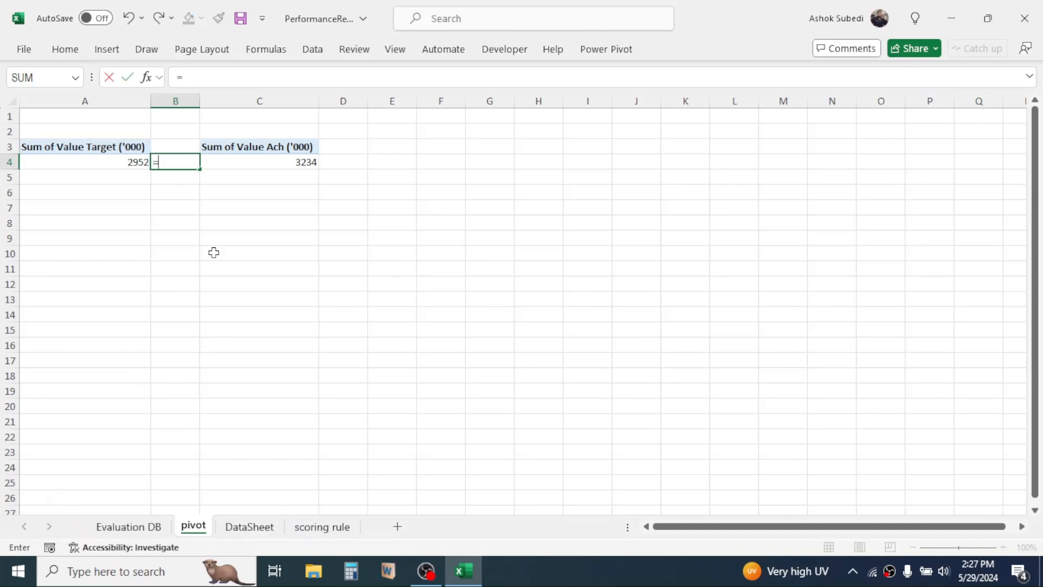
pyautogui.click(292, 165)
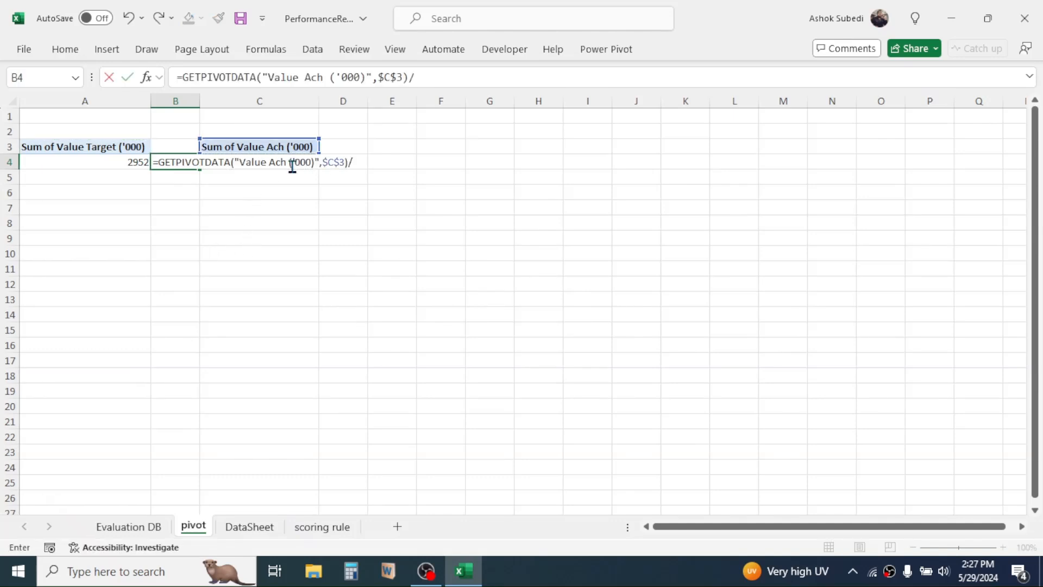
pyautogui.write('/')
pyautogui.click(101, 163)
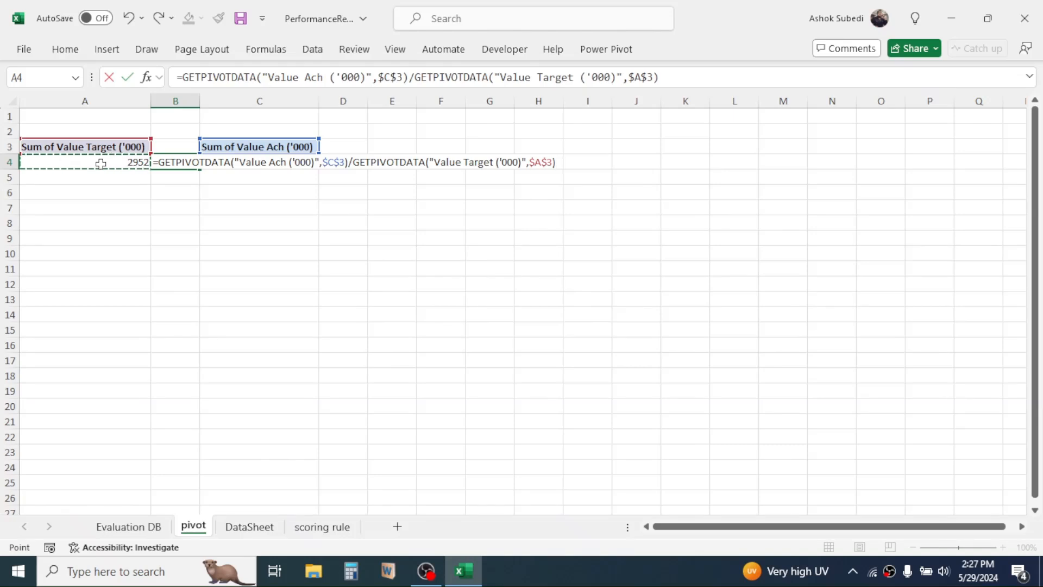
pyautogui.press('Return')
# Step: Format the achievement ratio in B4 as a percentage with one decimal place
pyautogui.click(181, 162)
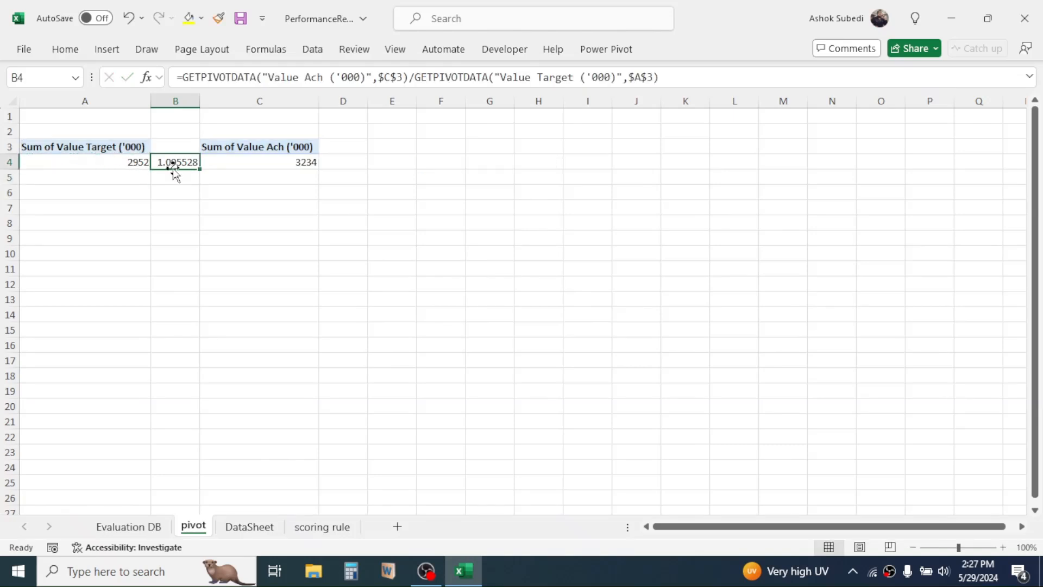
pyautogui.click(68, 50)
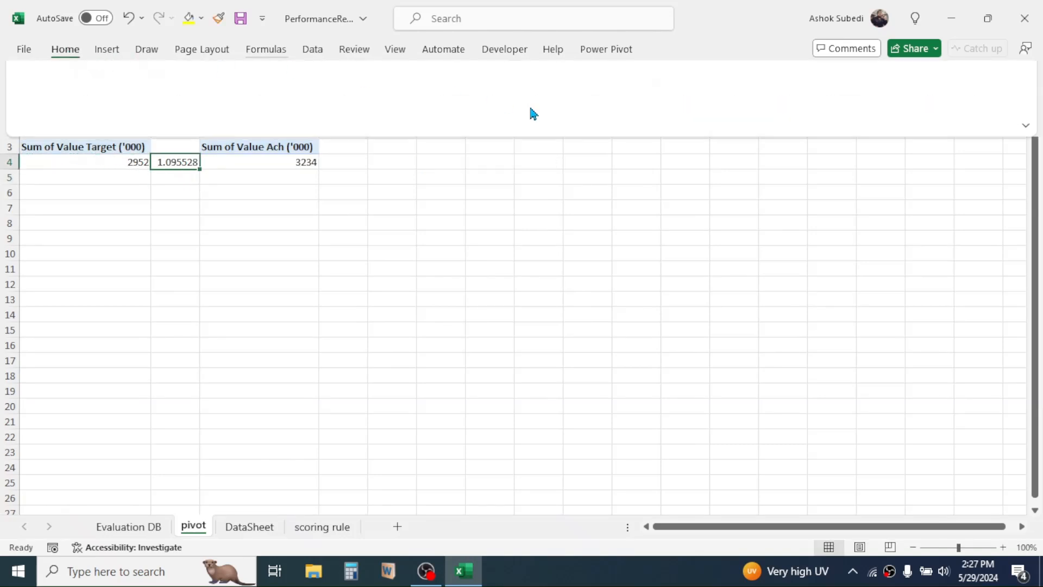
pyautogui.click(463, 92)
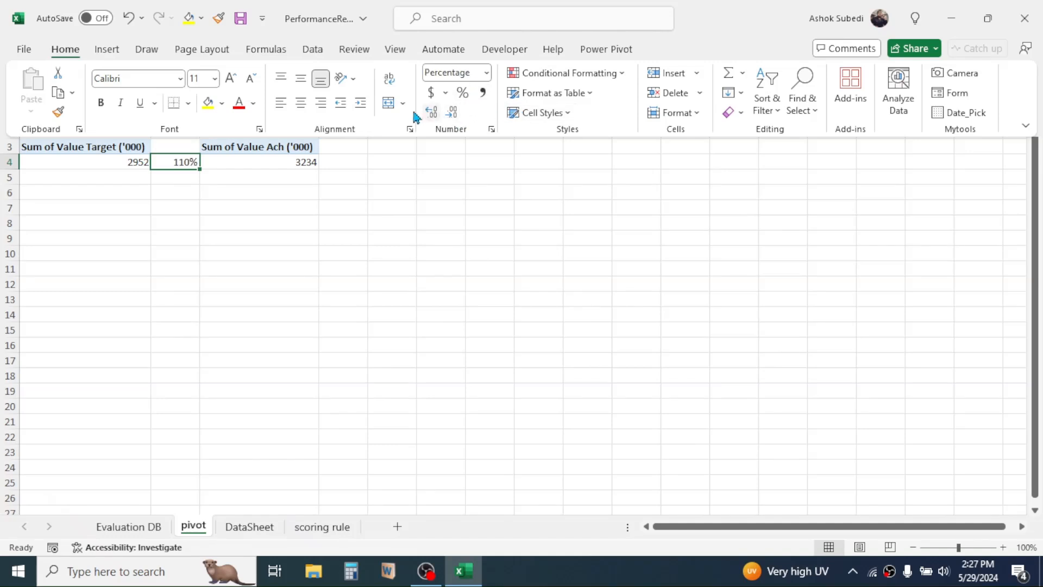
pyautogui.click(431, 113)
pyautogui.click(260, 217)
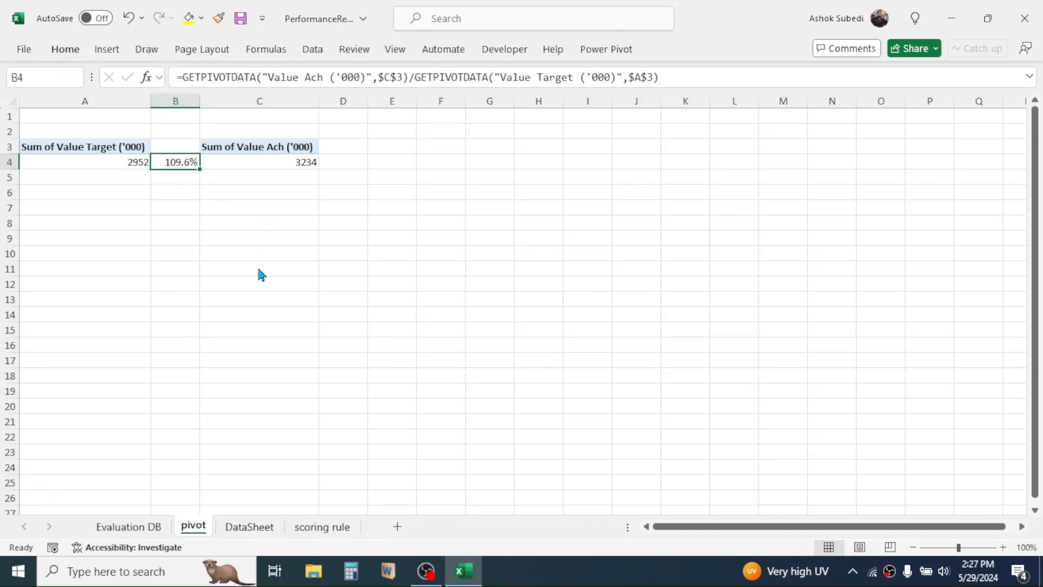
pyautogui.click(258, 268)
# Step: Copy the Value Ach ('000) pivot table from C3:C4 to E3 and replace its field with Call Plan
pyautogui.moveTo(276, 146)
pyautogui.mouseDown()
pyautogui.moveTo(273, 170)
pyautogui.moveTo(276, 159)
pyautogui.mouseUp()
pyautogui.hotkey('ctrl', 'c')
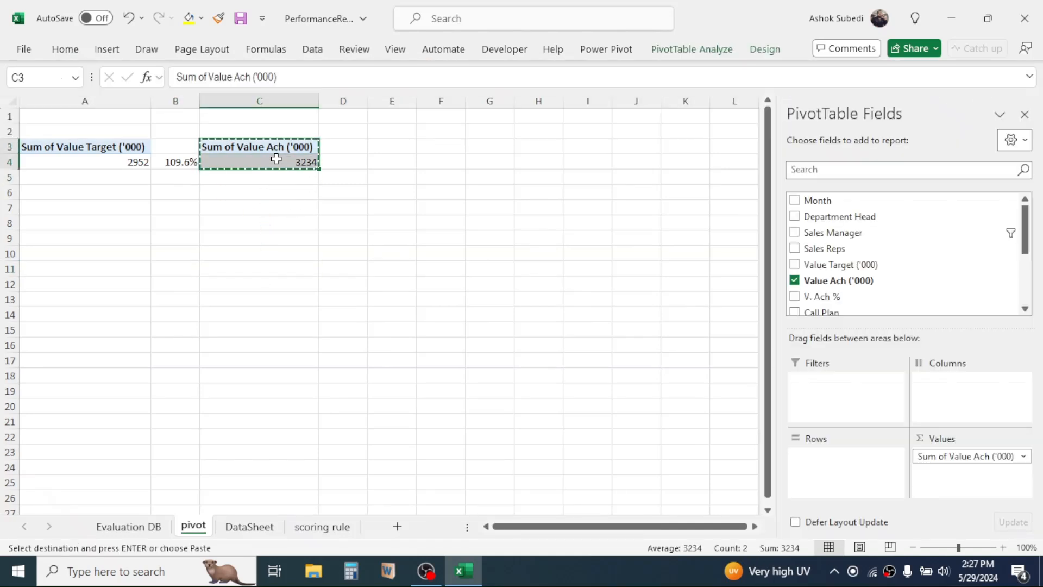
pyautogui.click(391, 147)
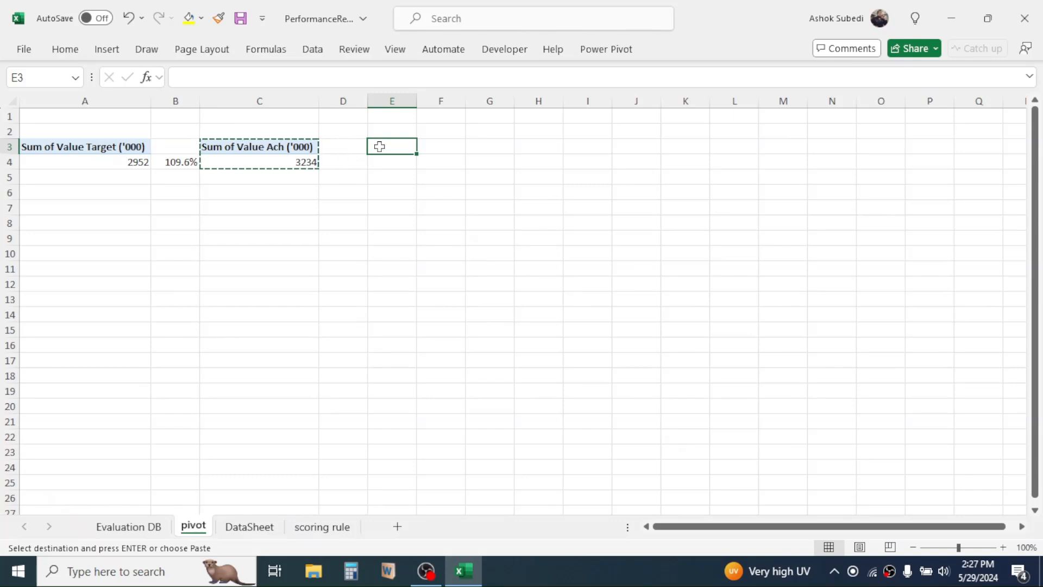
pyautogui.hotkey('ctrl', 'v')
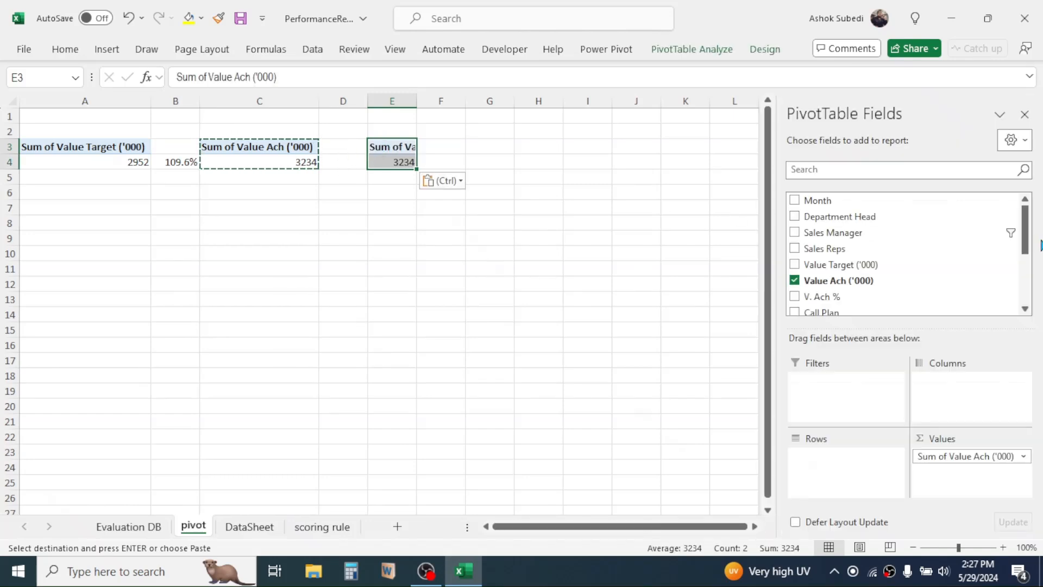
pyautogui.moveTo(1026, 234); pyautogui.dragTo(1026, 253)
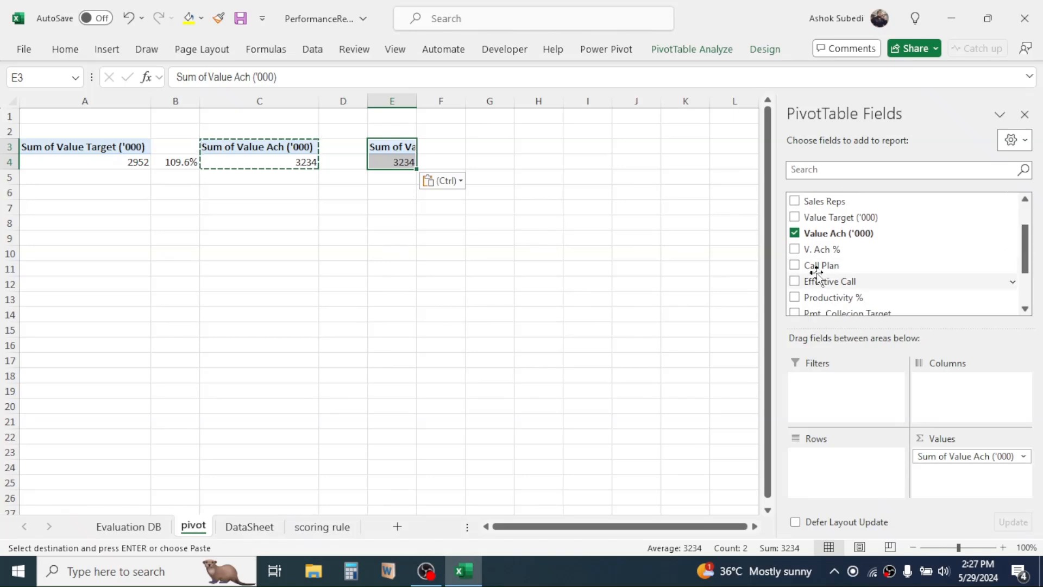
pyautogui.click(796, 234)
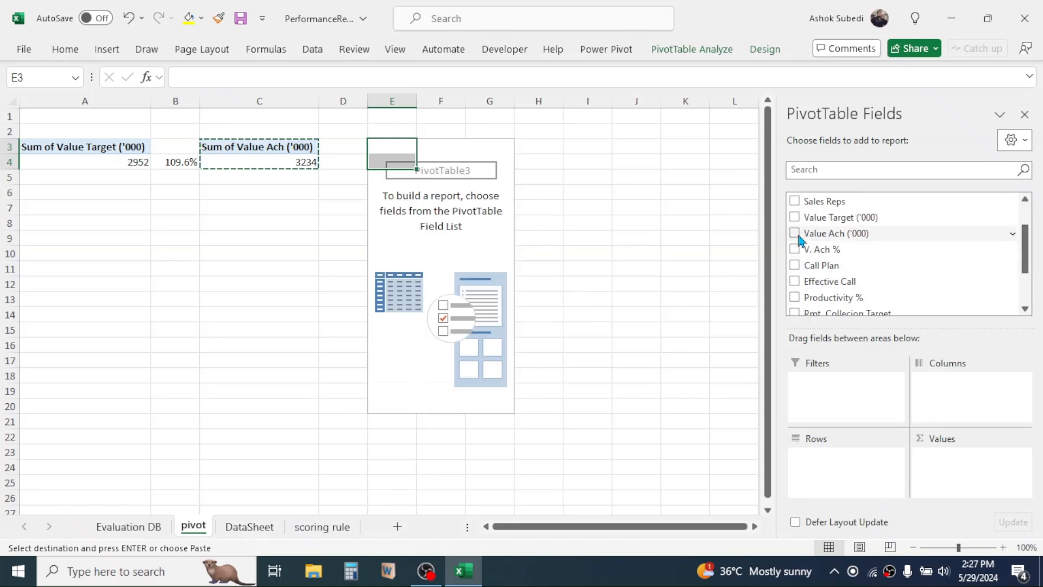
pyautogui.click(797, 266)
pyautogui.click(493, 259)
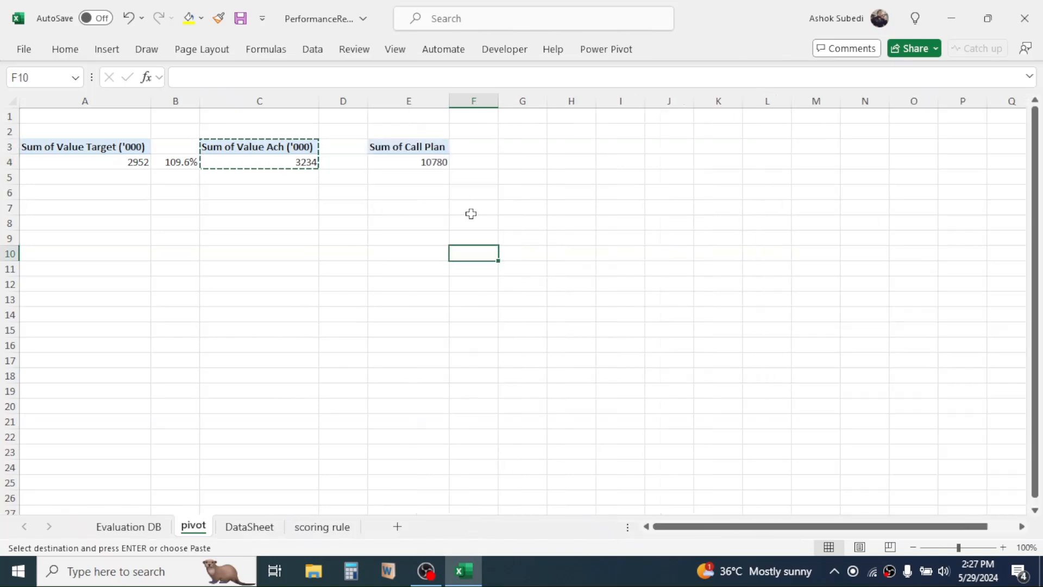
# Step: Copy the Call Plan pivot table from E3:E4 to G3 and replace its field with Effective Call
pyautogui.moveTo(434, 146); pyautogui.dragTo(426, 160)
pyautogui.hotkey('ctrl', 'c')
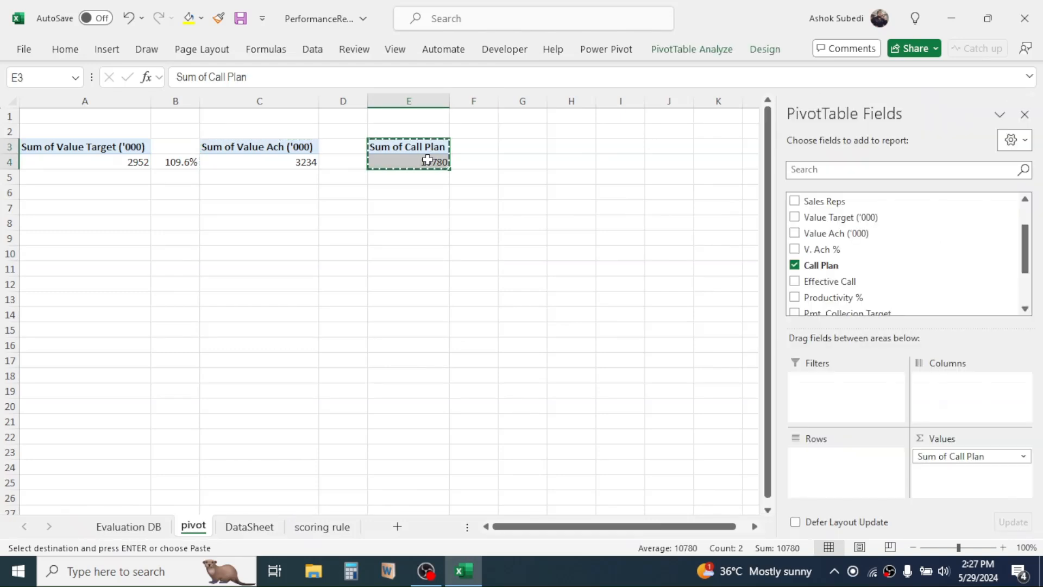
pyautogui.click(525, 149)
pyautogui.hotkey('ctrl', 'v')
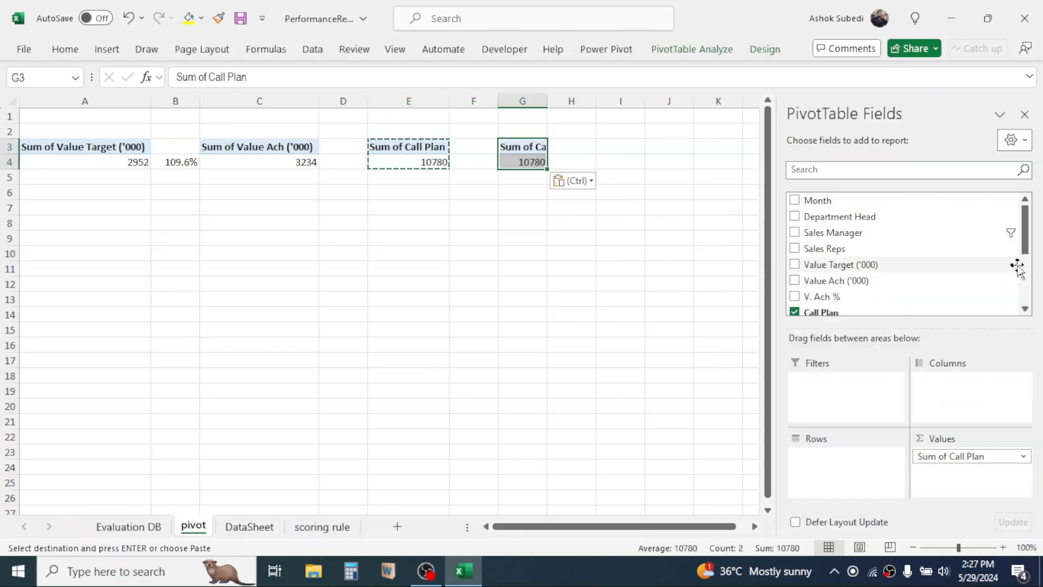
pyautogui.scroll(-1, 912, 263)
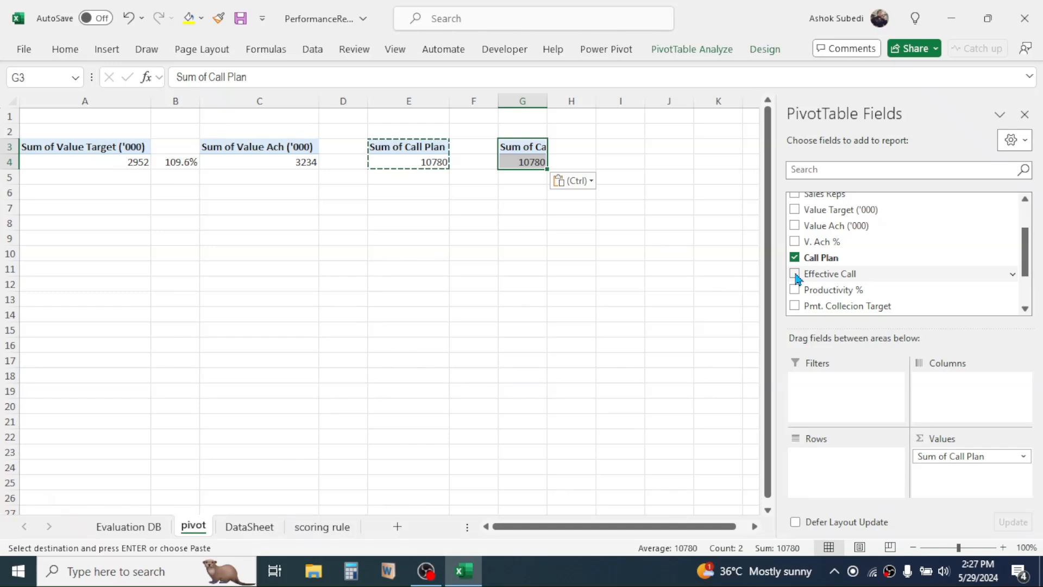
pyautogui.click(794, 274)
pyautogui.click(795, 258)
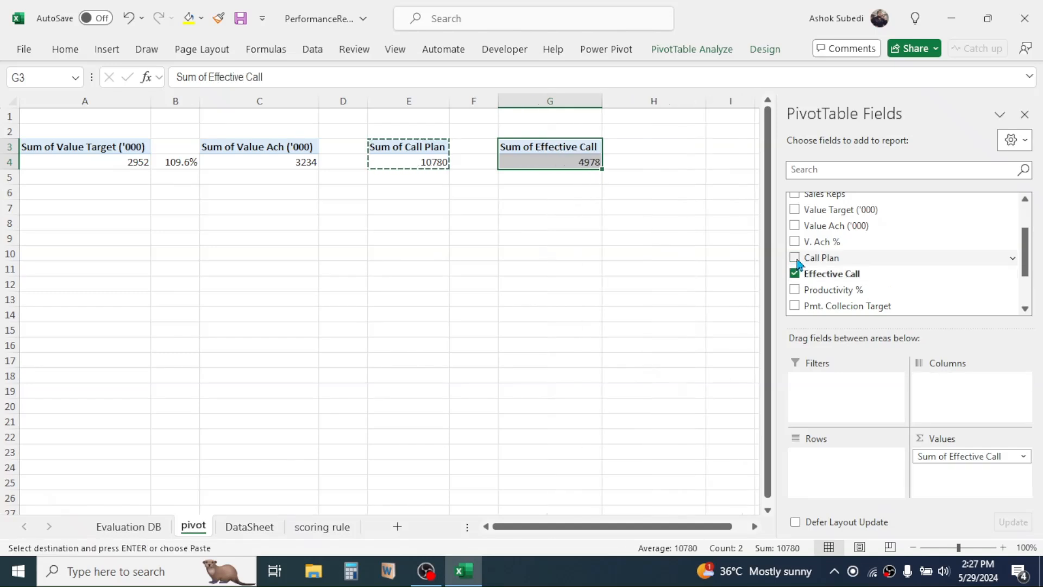
# Step: In cell F4, enter a formula dividing the Effective Call pivot total in G4 by the Call Plan total in E4
pyautogui.click(473, 161)
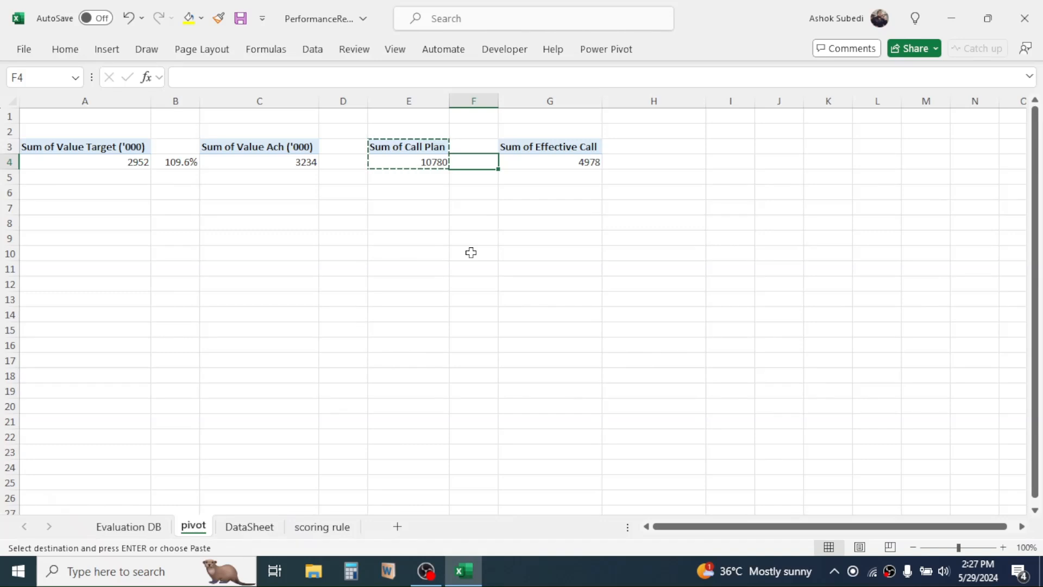
pyautogui.press('Escape')
pyautogui.write('=')
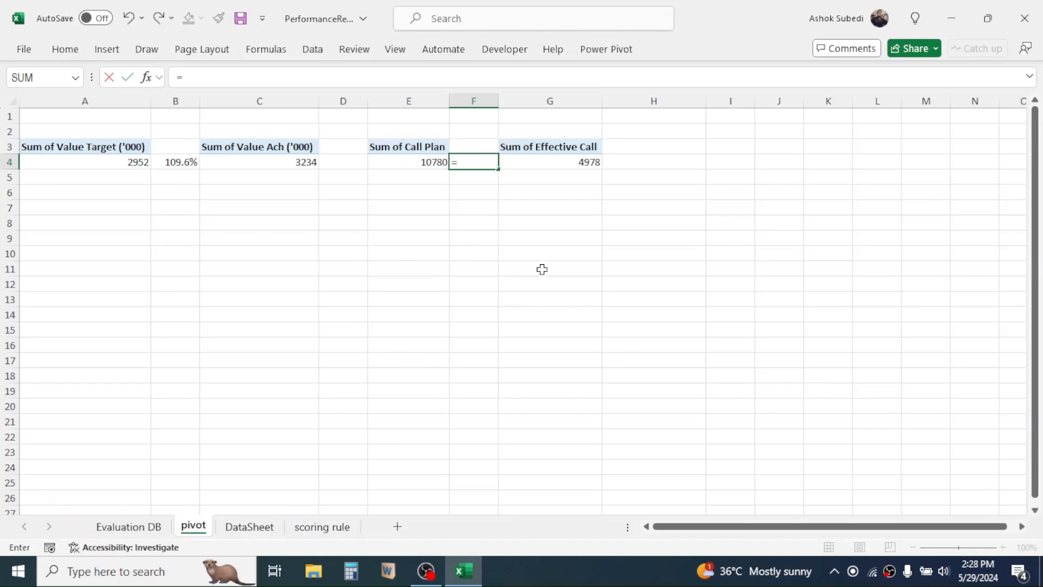
pyautogui.click(551, 162)
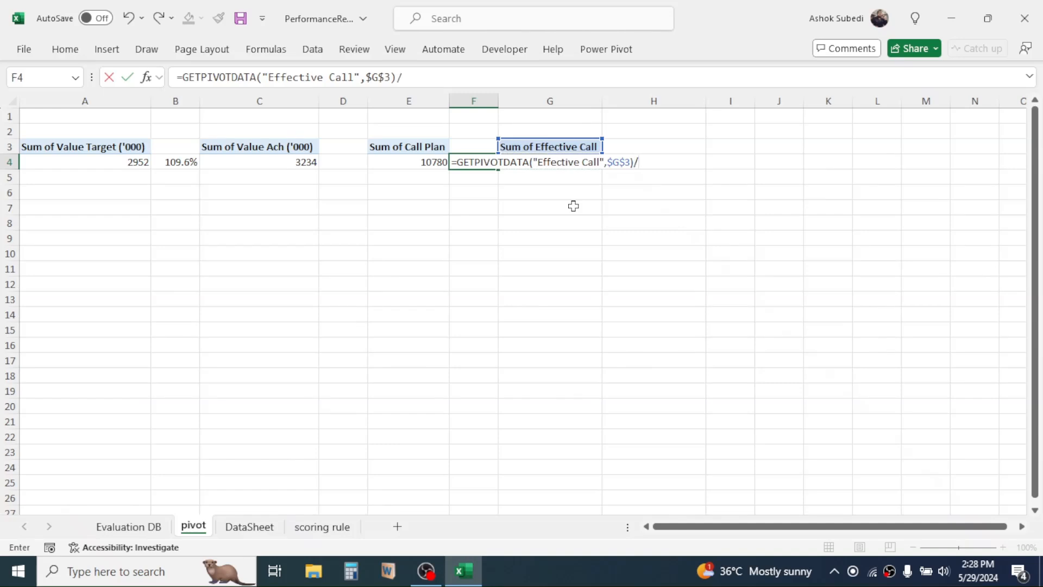
pyautogui.write('/')
pyautogui.click(404, 161)
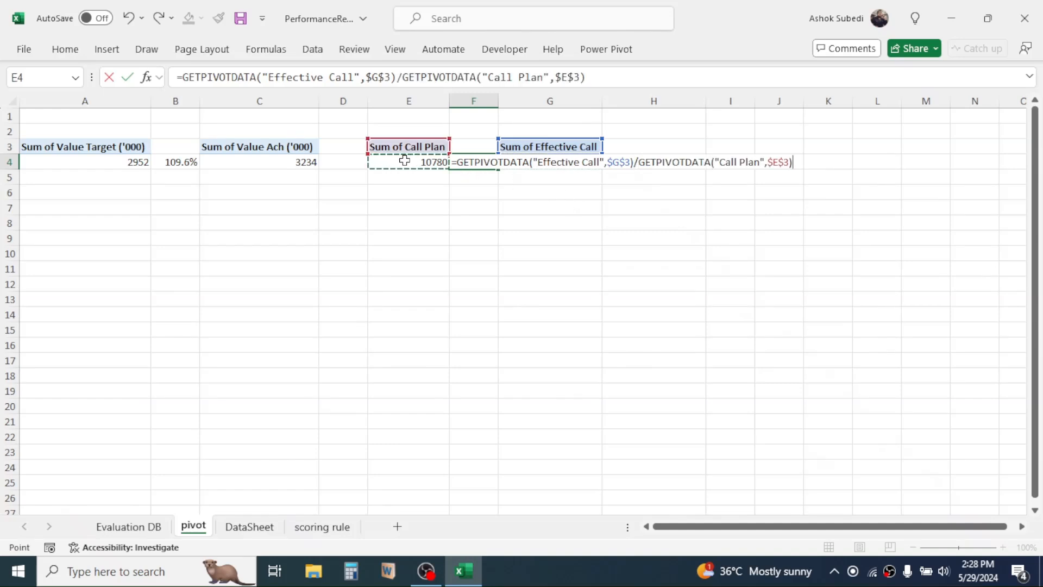
pyautogui.press('Return')
pyautogui.press('Down')
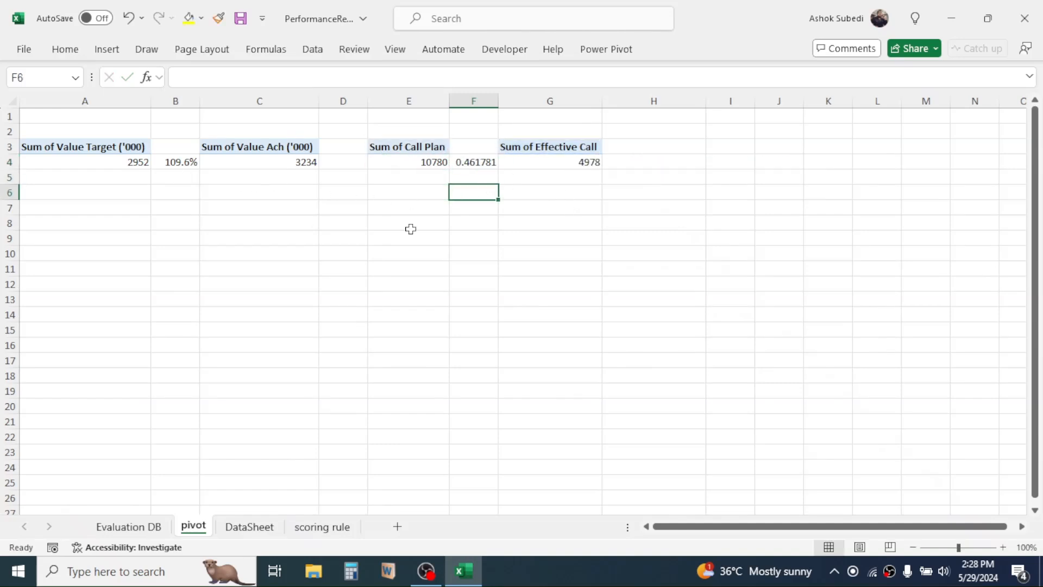
# Step: Copy the percentage formatting of B4 onto the call productivity ratio in F4 with Format Painter
pyautogui.click(182, 161)
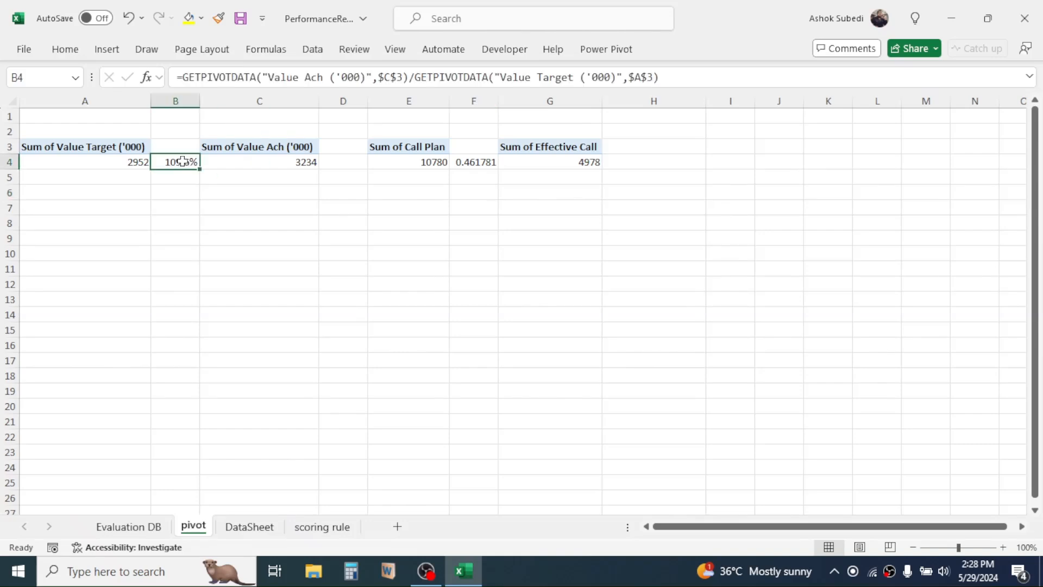
pyautogui.click(65, 48)
pyautogui.click(57, 111)
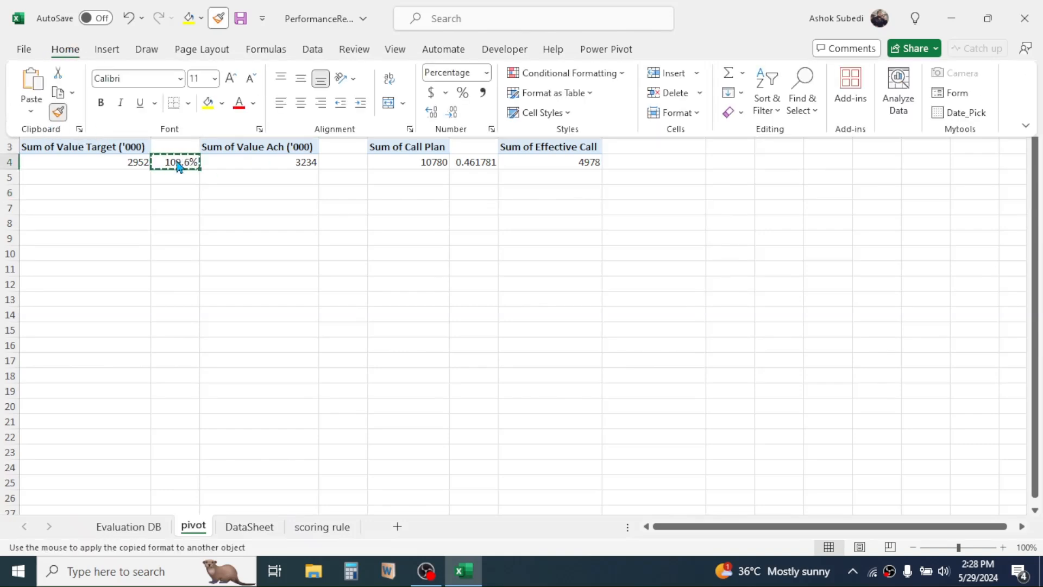
pyautogui.click(480, 161)
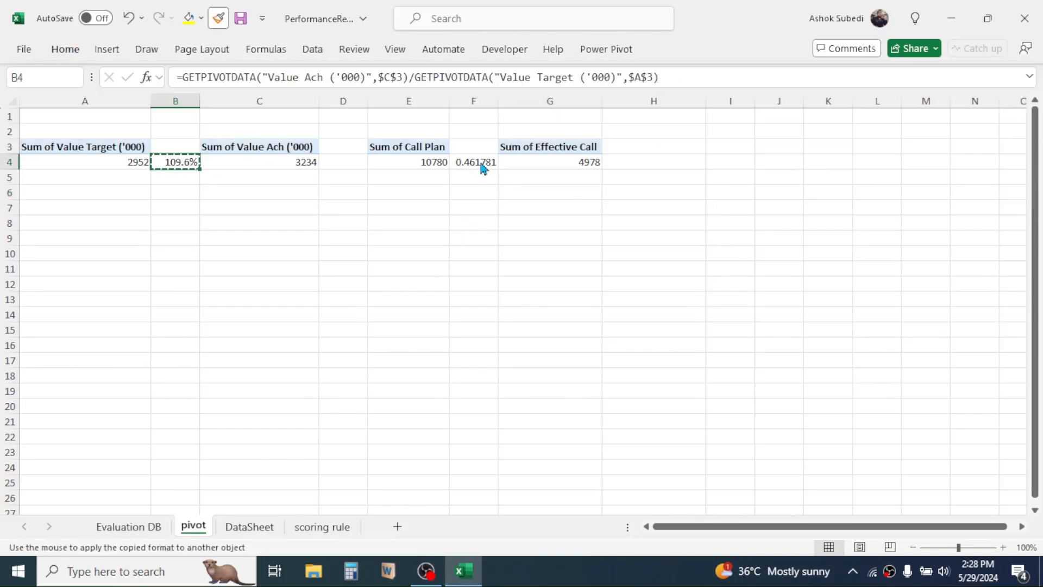
pyautogui.click(503, 239)
# Step: Copy the Effective Call pivot table from G3:G4 to I3 and replace its field with Pmt. Collecion Target
pyautogui.moveTo(559, 148); pyautogui.dragTo(568, 161)
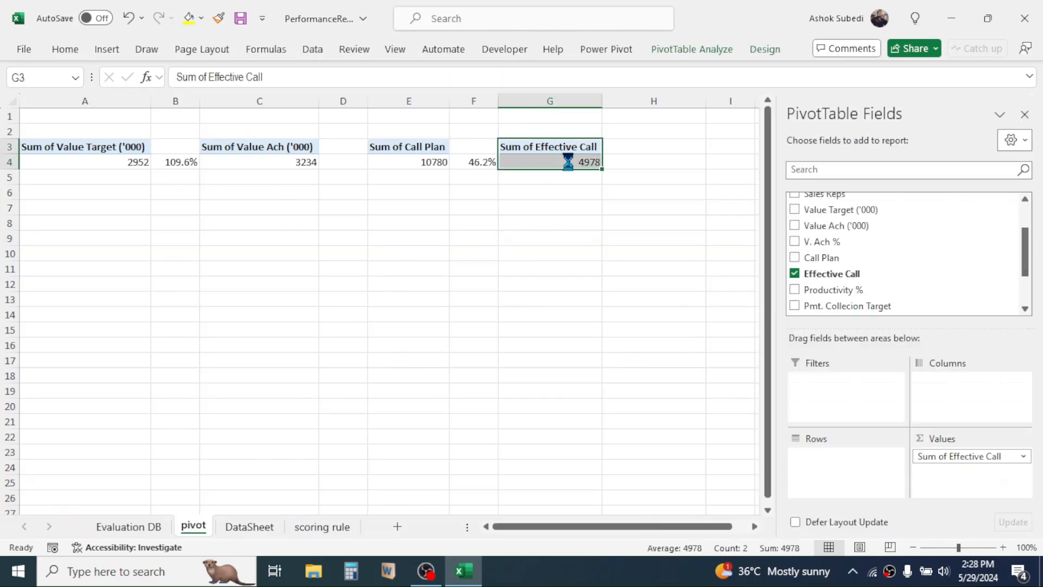
pyautogui.hotkey('ctrl', 'c')
pyautogui.click(755, 526)
pyautogui.click(754, 526)
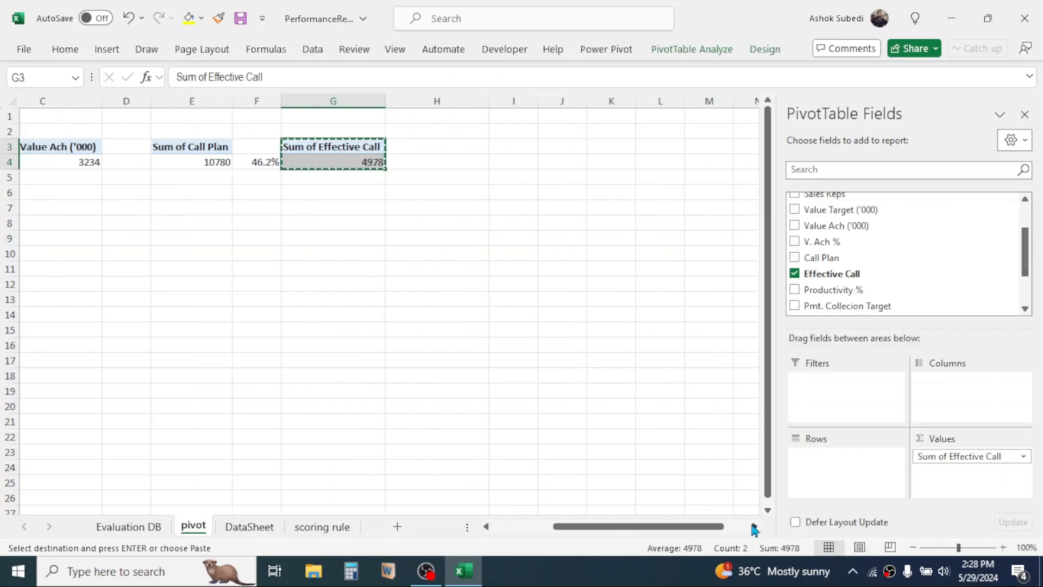
pyautogui.click(755, 526)
pyautogui.click(416, 144)
pyautogui.hotkey('ctrl', 'v')
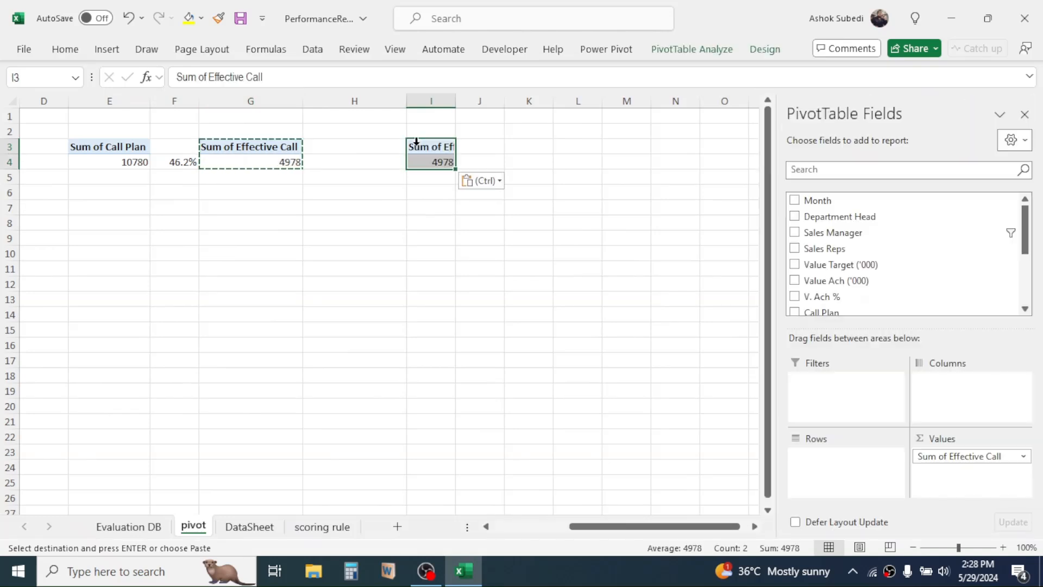
pyautogui.scroll(-2, 796, 230)
pyautogui.click(794, 230)
pyautogui.click(795, 262)
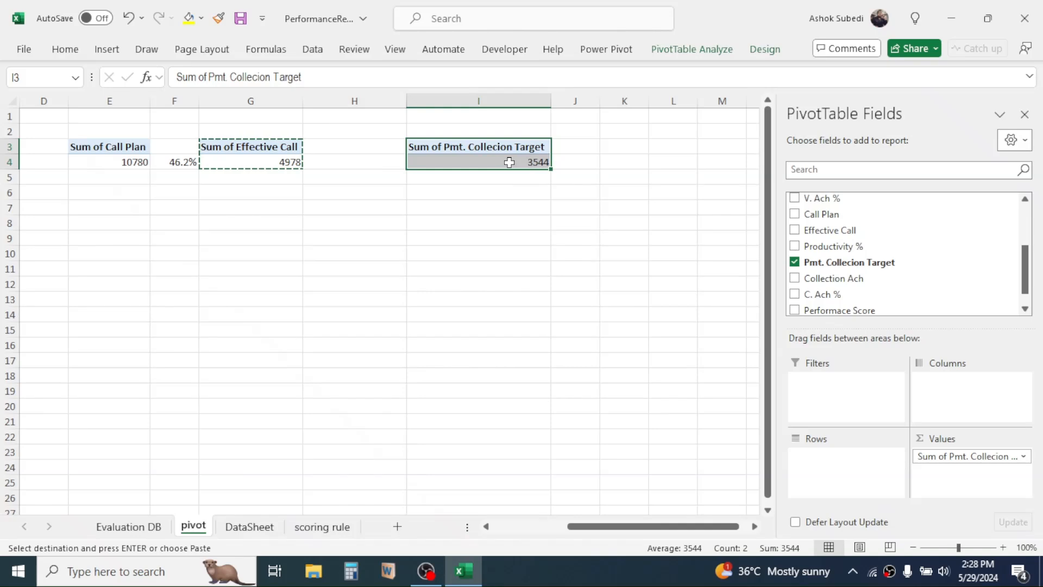
# Step: Copy the Pmt. Collecion Target pivot table from I3:I4 to K3 and replace its field with Collection Ach
pyautogui.hotkey('ctrl', 'c')
pyautogui.click(637, 146)
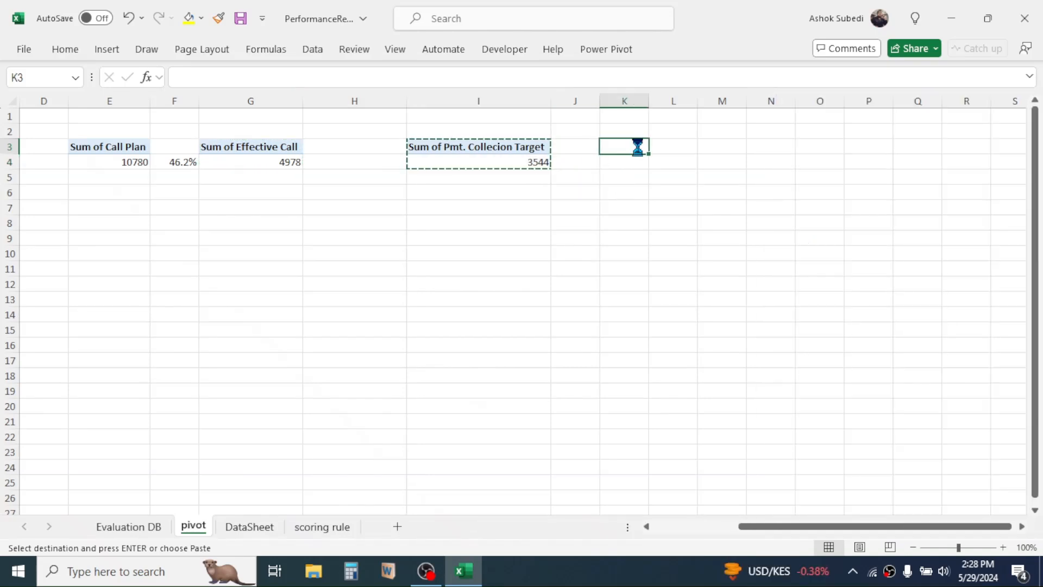
pyautogui.hotkey('ctrl', 'v')
pyautogui.moveTo(1026, 232); pyautogui.dragTo(1011, 266)
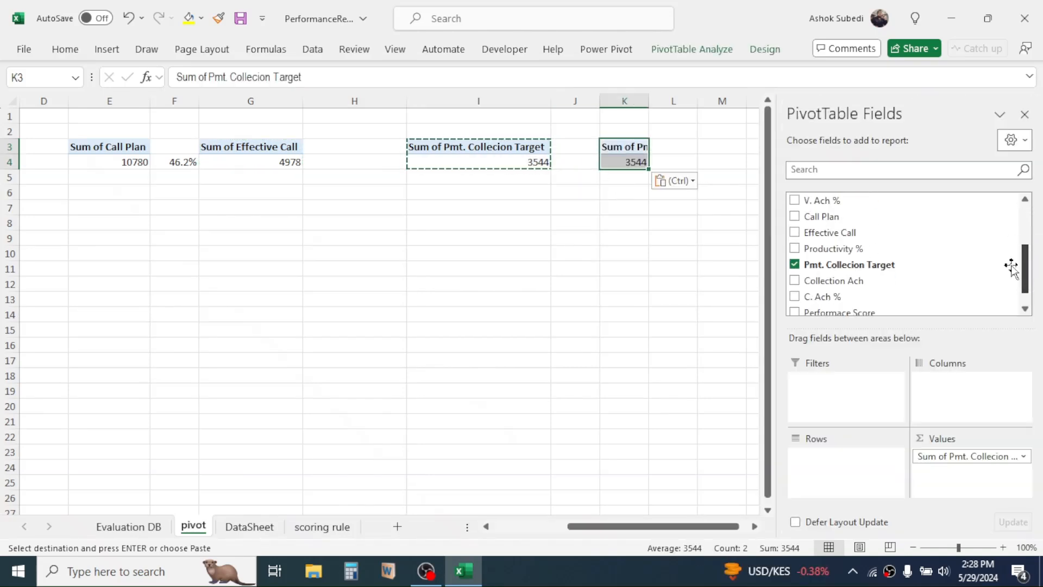
pyautogui.click(795, 264)
pyautogui.click(794, 280)
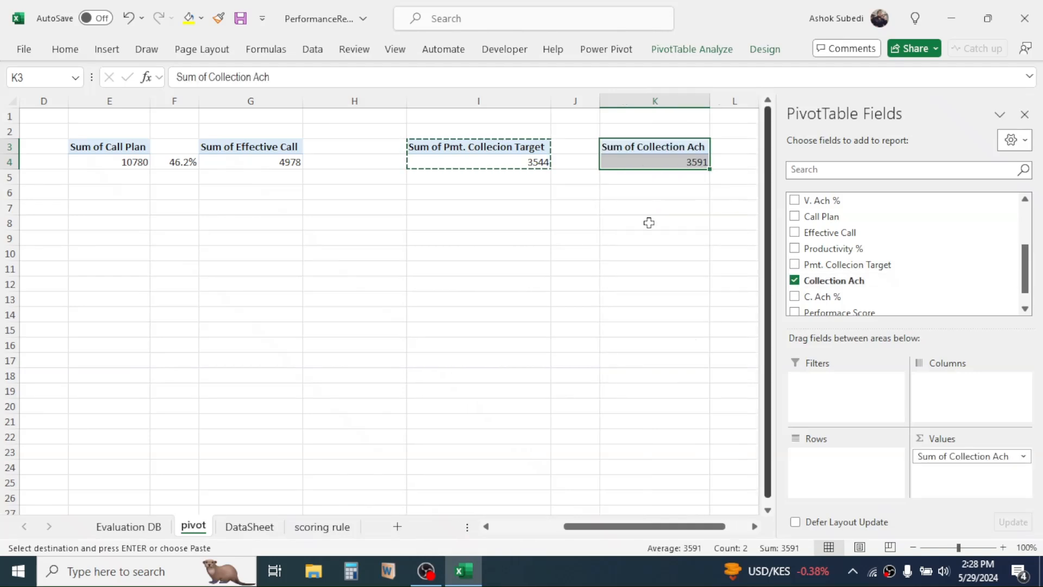
# Step: In cell J4, enter a formula dividing the Collection Ach pivot total in K4 by the Pmt. Collecion Target total in I4
pyautogui.click(573, 163)
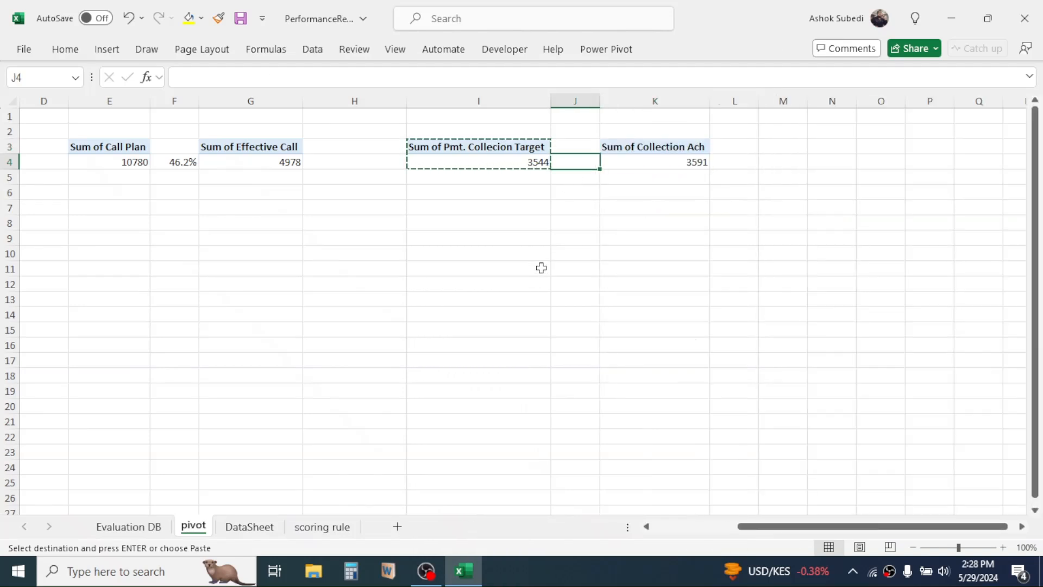
pyautogui.write('=')
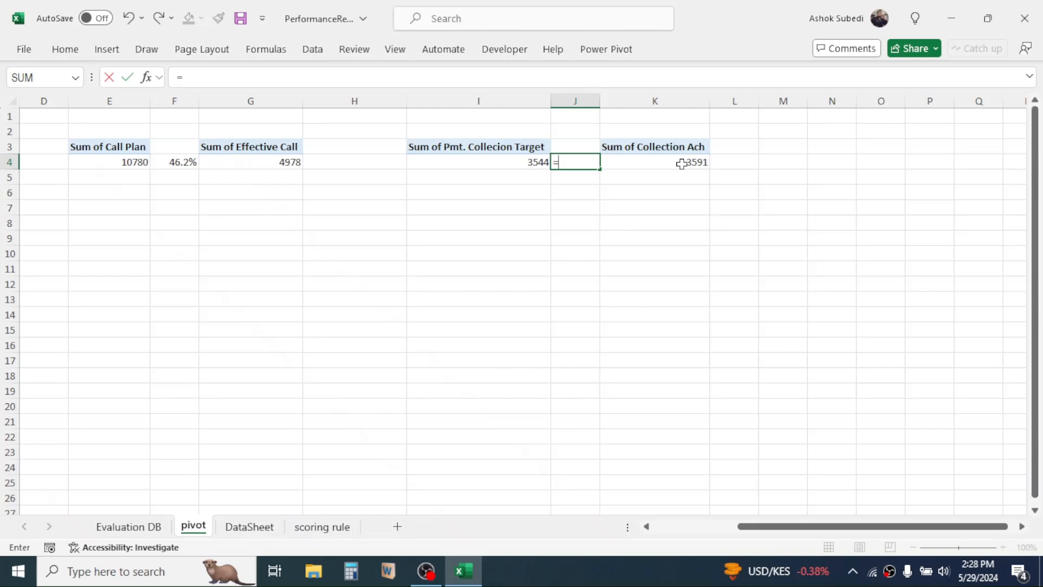
pyautogui.click(681, 163)
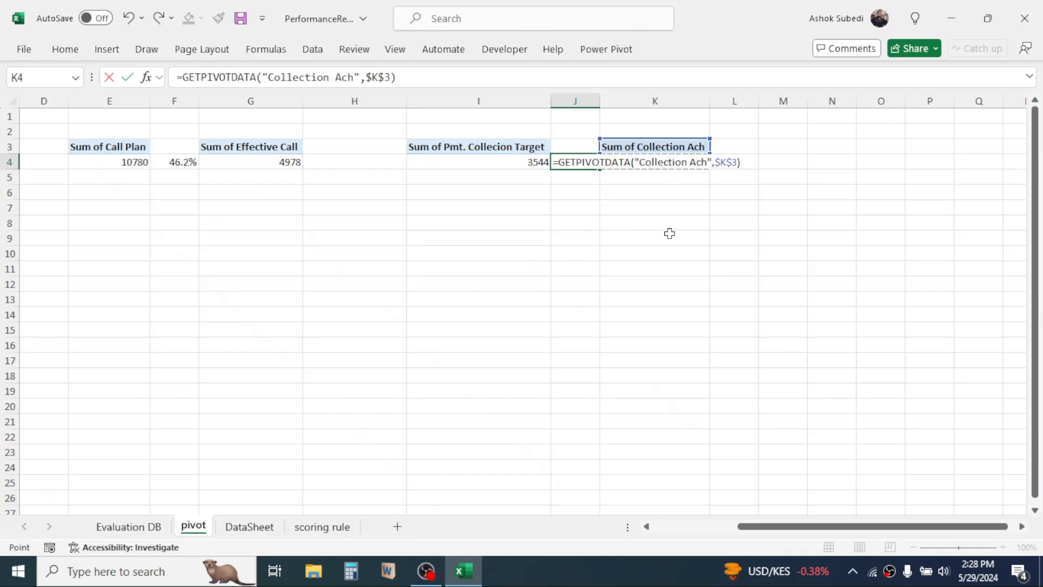
pyautogui.write('/')
pyautogui.click(520, 161)
pyautogui.press('Return')
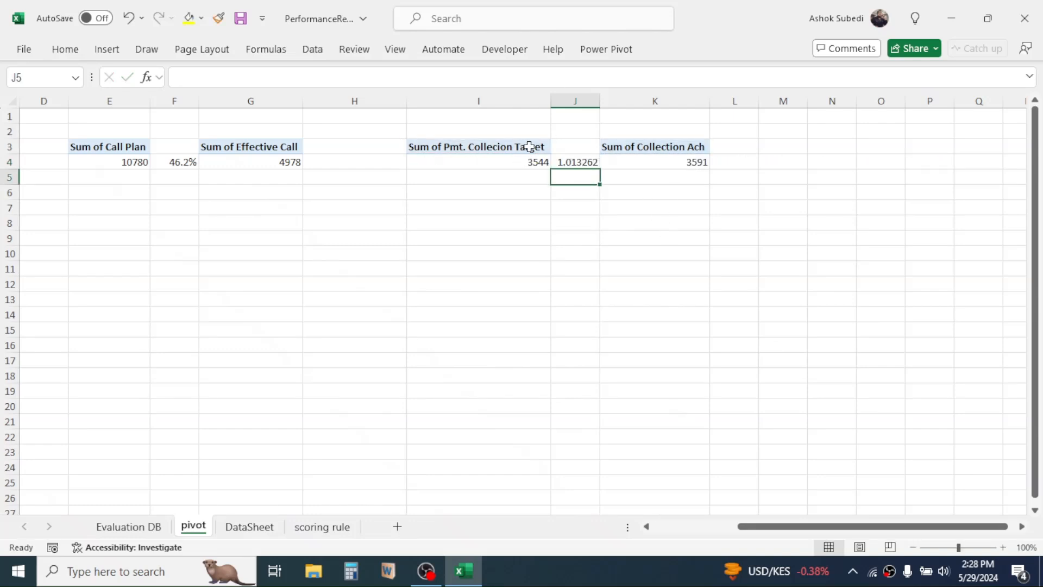
# Step: Copy the percentage formatting of F4 onto the collection achievement ratio in J4 with Format Painter
pyautogui.click(179, 160)
pyautogui.click(65, 49)
pyautogui.click(66, 111)
pyautogui.click(576, 162)
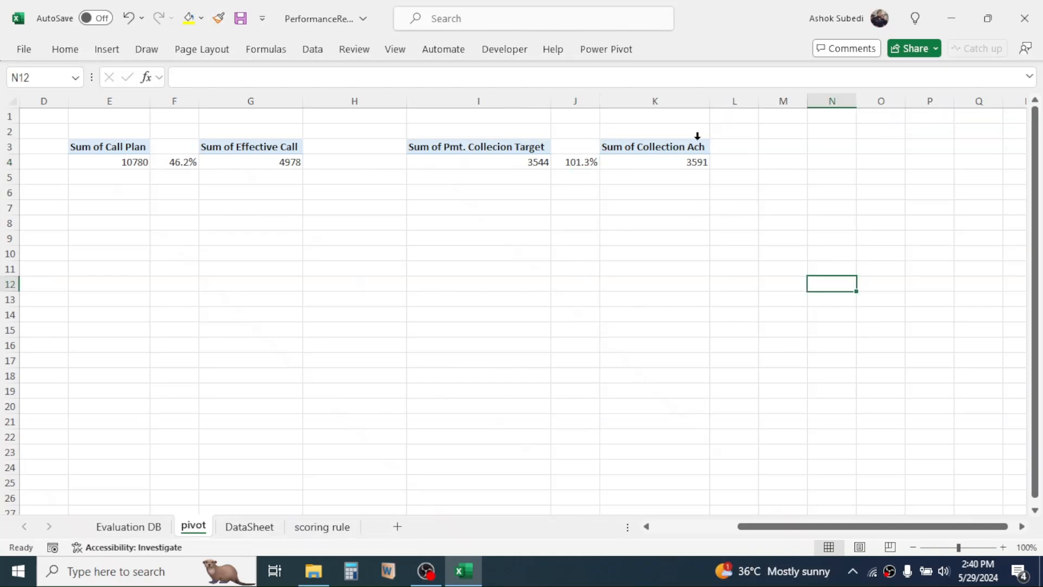
# Step: Copy the Collection Ach pivot table from K3:K4 to M3 and replace its field with Performace Score
pyautogui.moveTo(673, 146); pyautogui.dragTo(673, 156)
pyautogui.hotkey('ctrl', 'c')
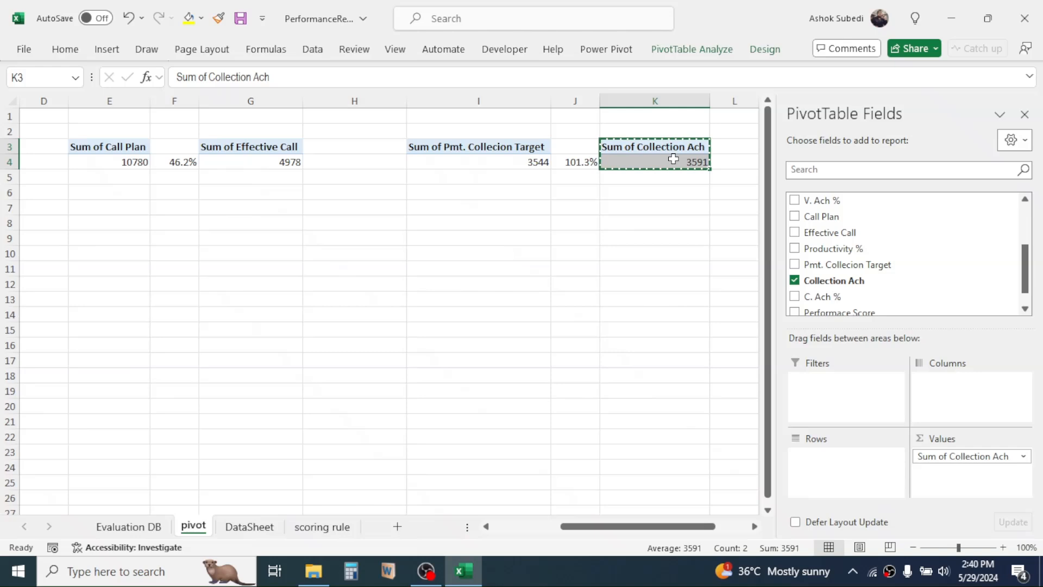
pyautogui.click(753, 526)
pyautogui.click(754, 525)
pyautogui.click(754, 525)
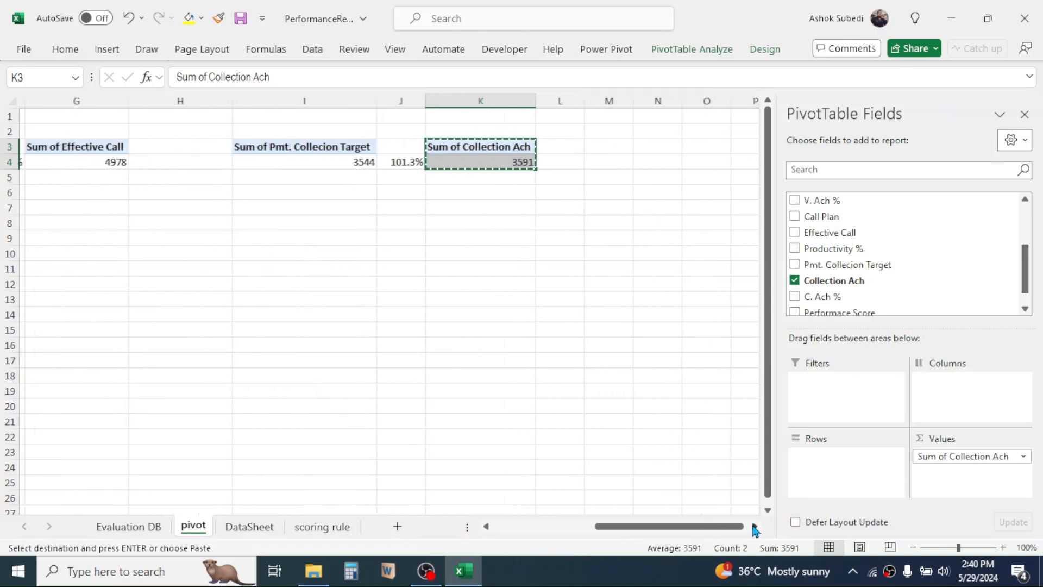
pyautogui.click(598, 147)
pyautogui.hotkey('ctrl', 'v')
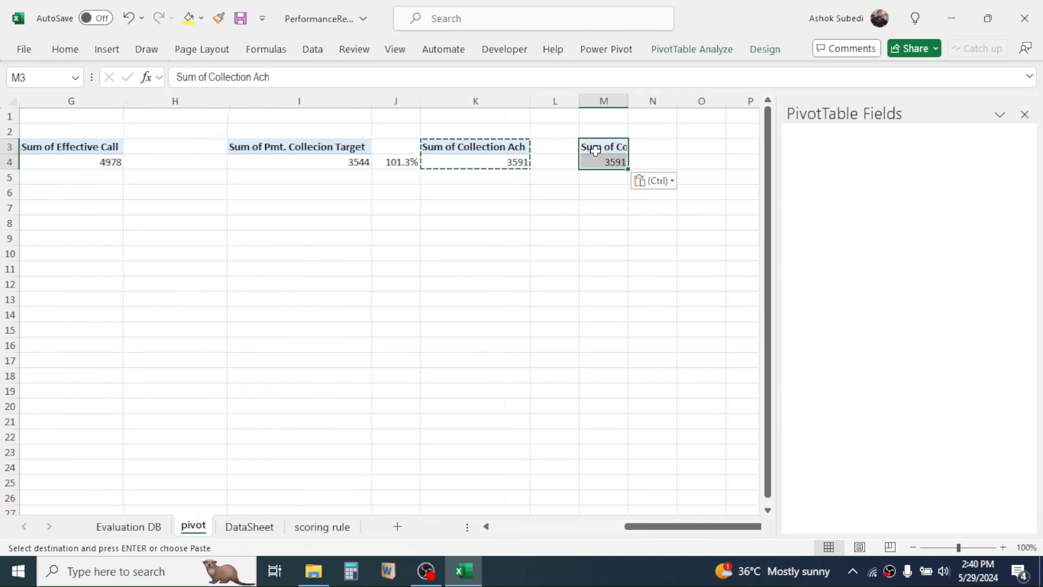
pyautogui.moveTo(1021, 232); pyautogui.dragTo(1027, 297)
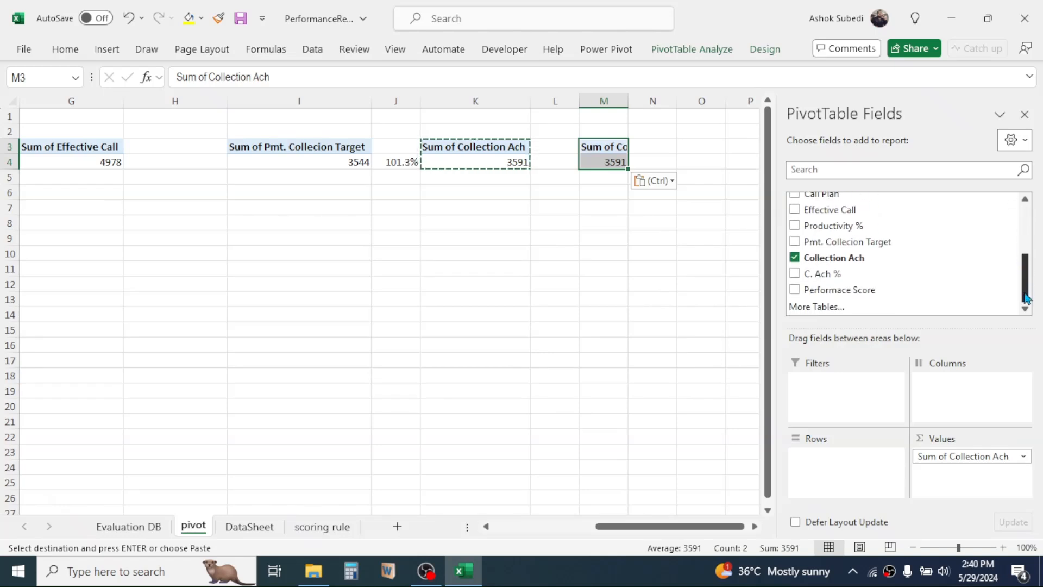
pyautogui.click(795, 258)
pyautogui.click(795, 289)
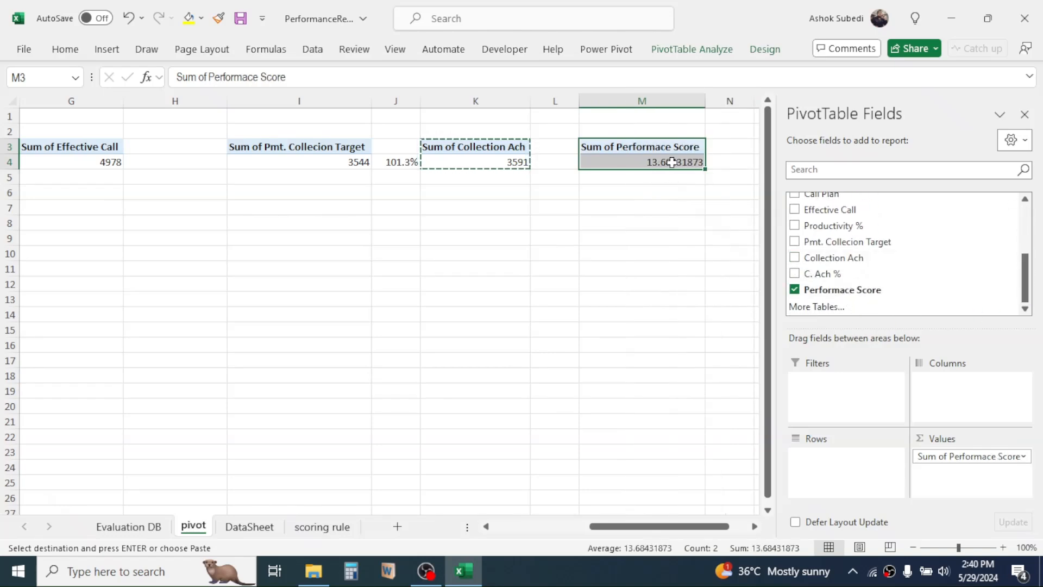
# Step: Summarize the Performace Score value field in the pivot table at M3 by Average
pyautogui.click(672, 162)
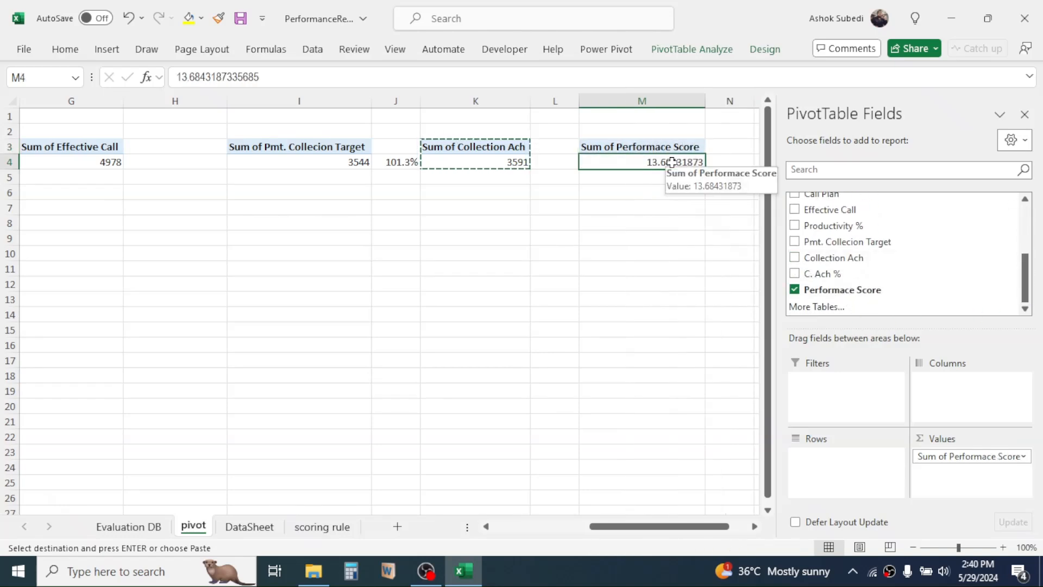
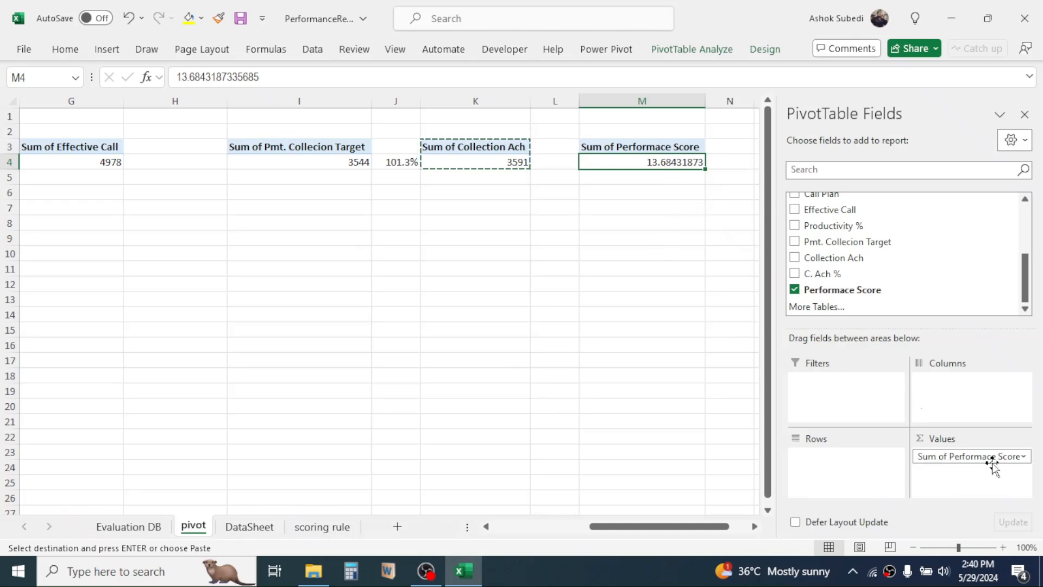
pyautogui.click(1024, 457)
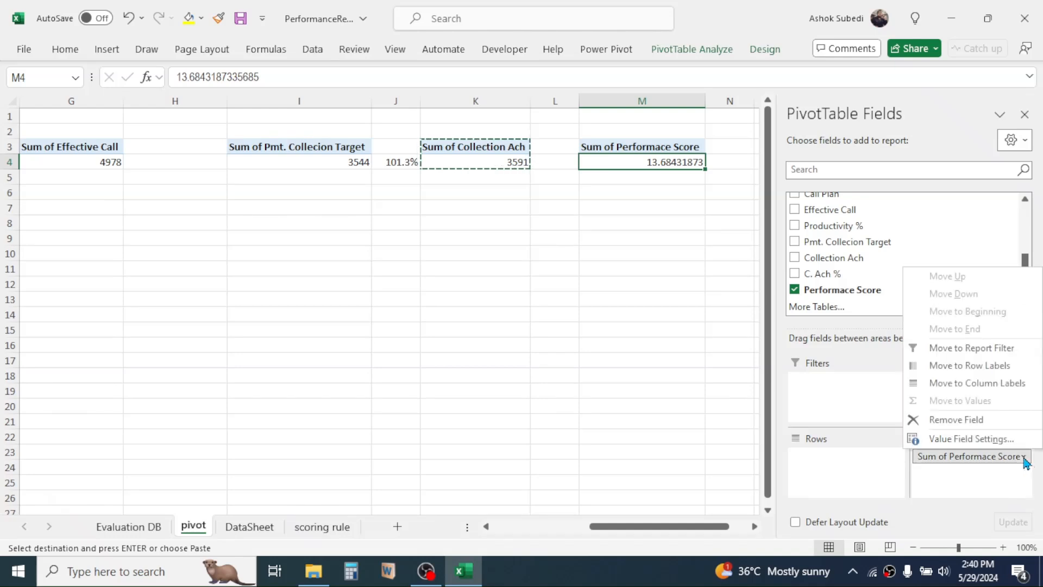
pyautogui.click(940, 438)
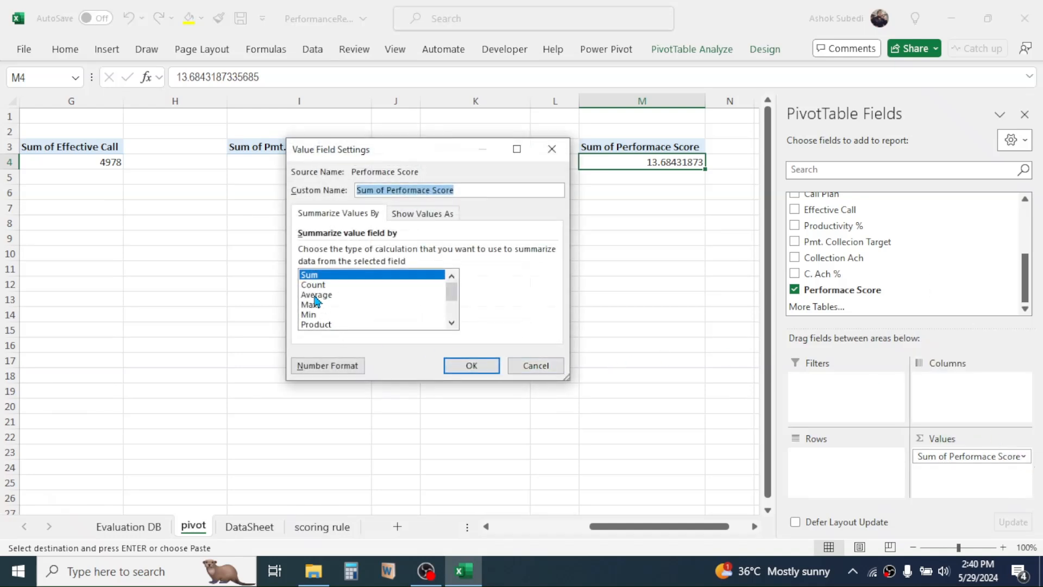
pyautogui.click(315, 296)
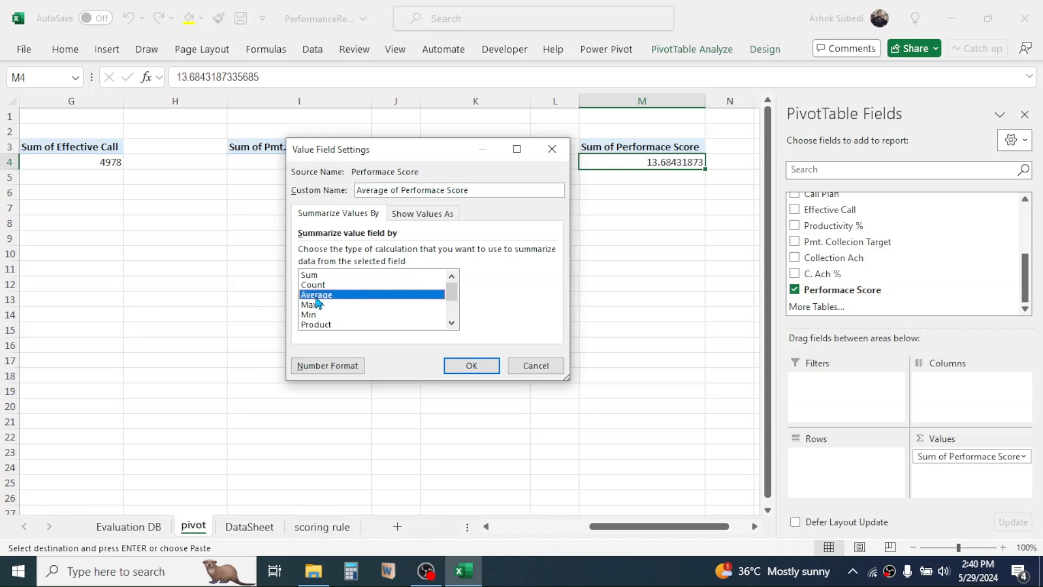
pyautogui.click(470, 365)
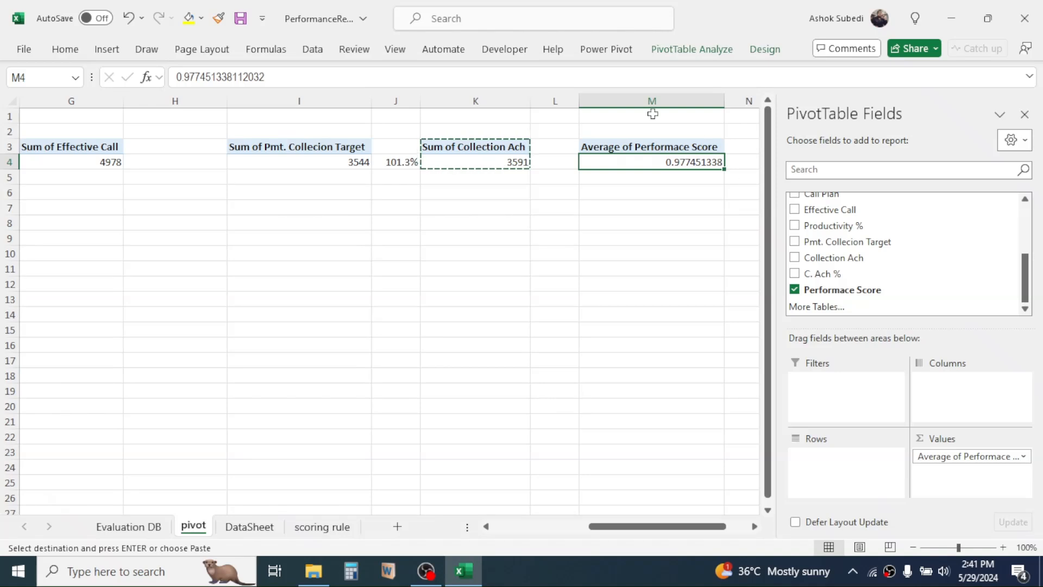
# Step: Format the average performance score in M4 as a percentage with one decimal place and close the PivotTable field list
pyautogui.click(65, 52)
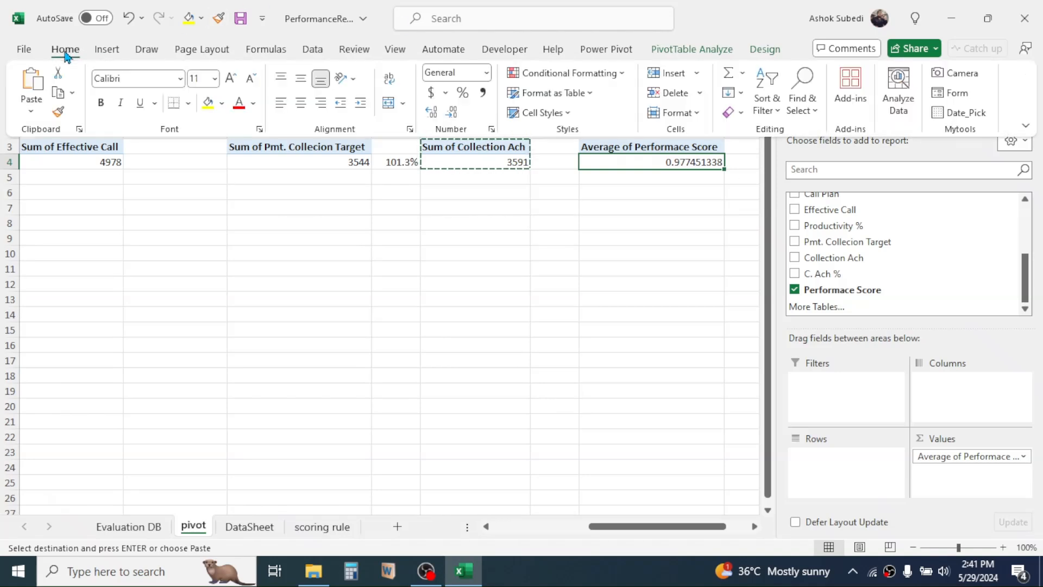
pyautogui.click(462, 94)
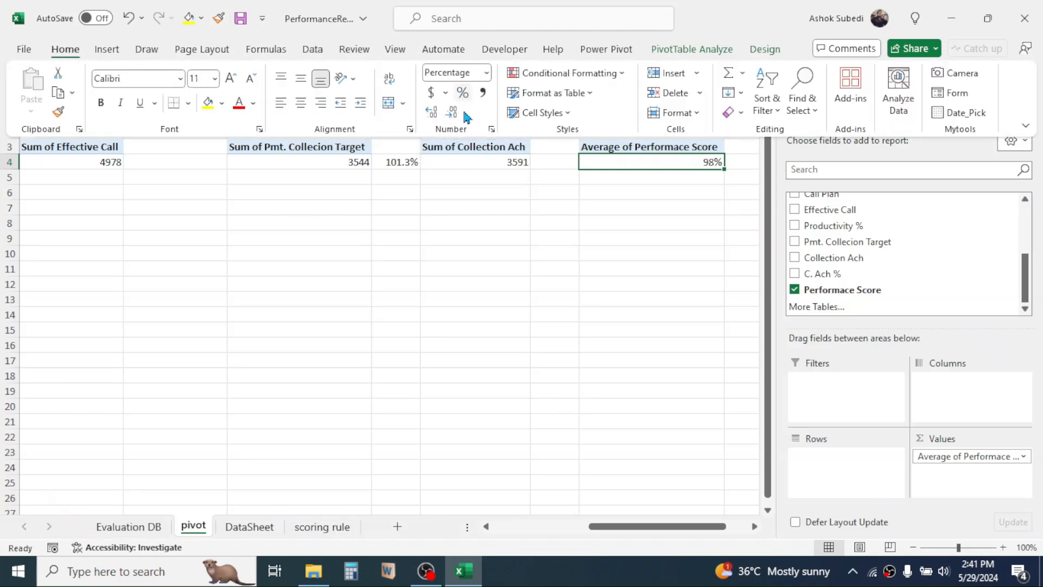
pyautogui.click(437, 114)
pyautogui.click(584, 227)
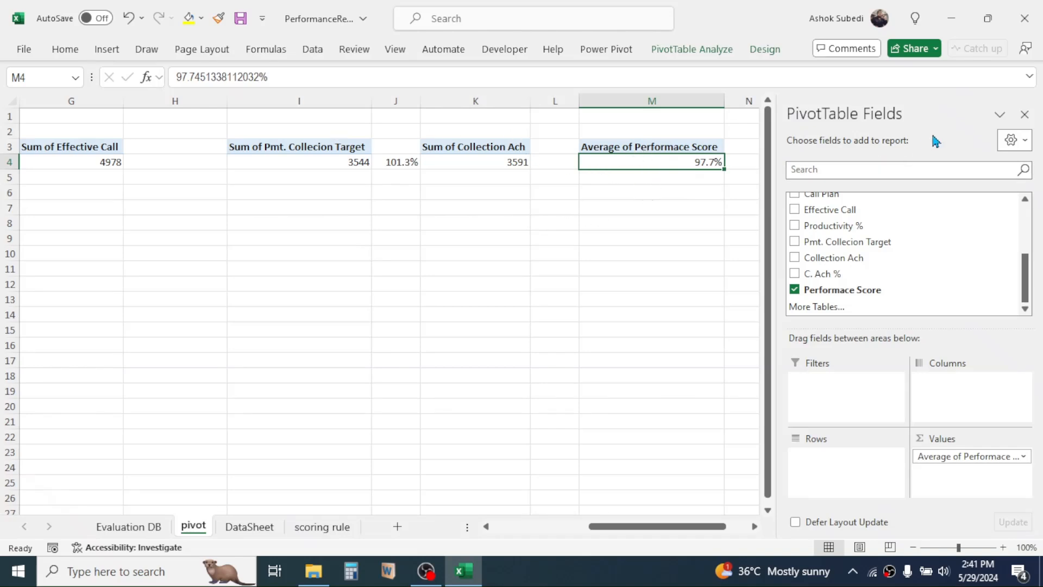
pyautogui.click(1024, 114)
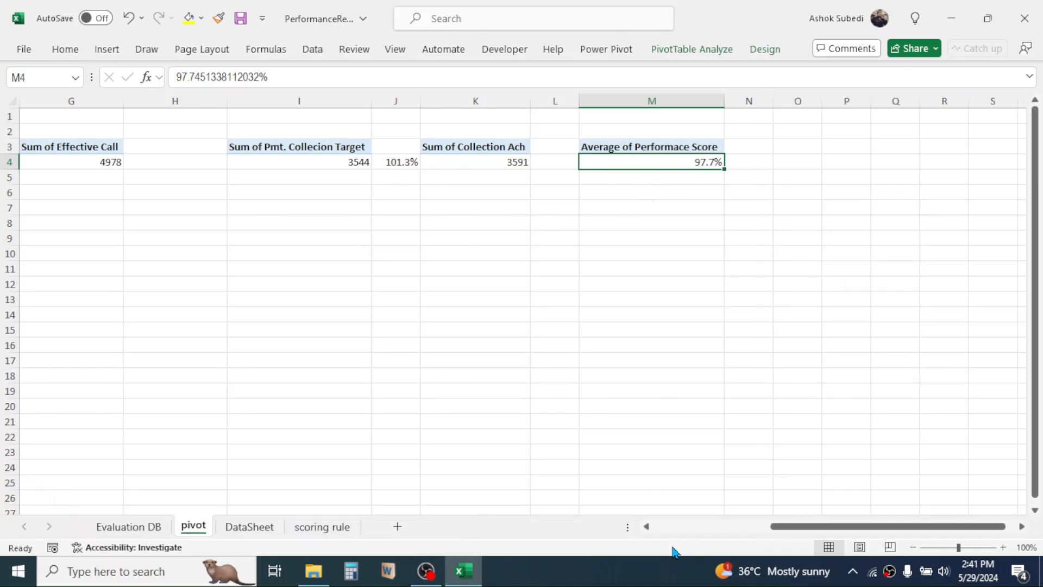
# Step: On the Evaluation DB sheet, select the dark blue placeholder text box under Value Target in the first KPI card
pyautogui.moveTo(810, 533); pyautogui.dragTo(646, 533)
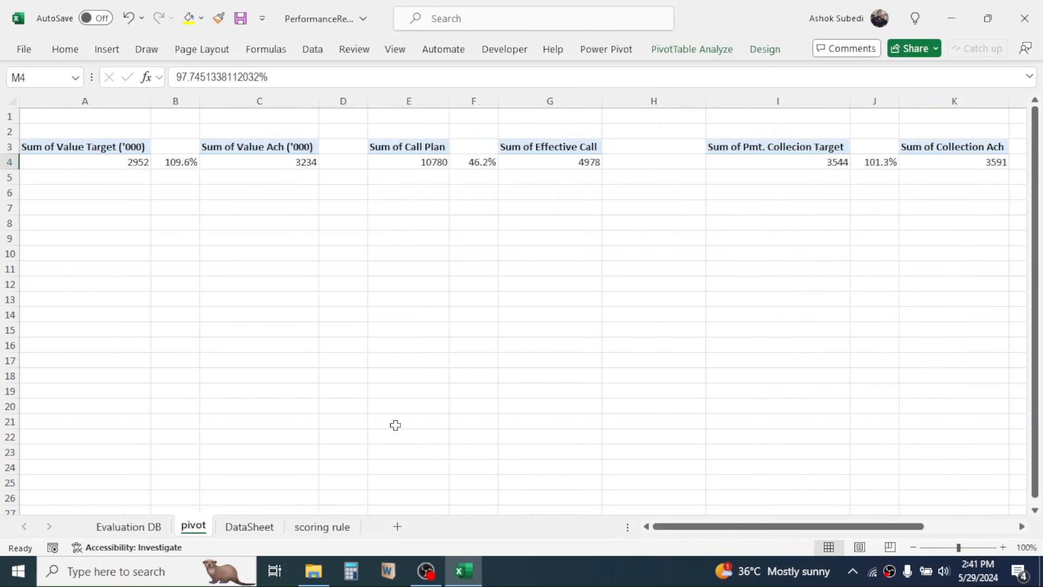
pyautogui.click(128, 526)
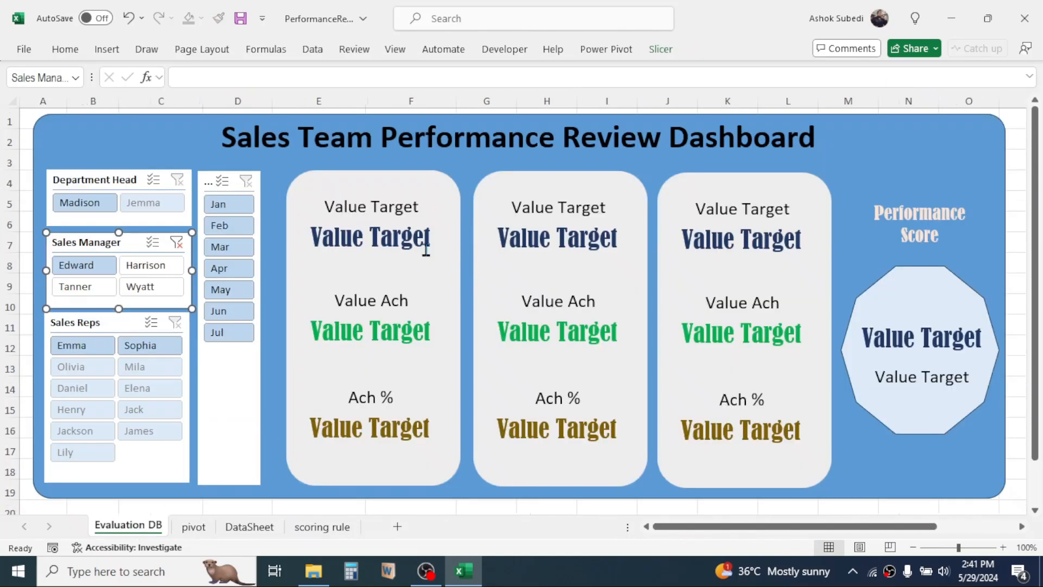
pyautogui.click(358, 242)
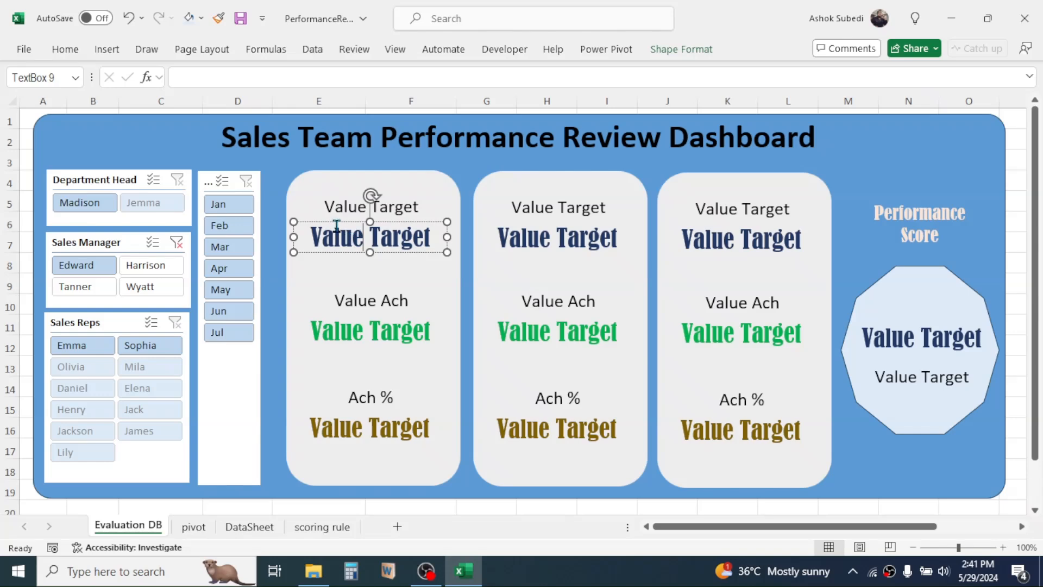